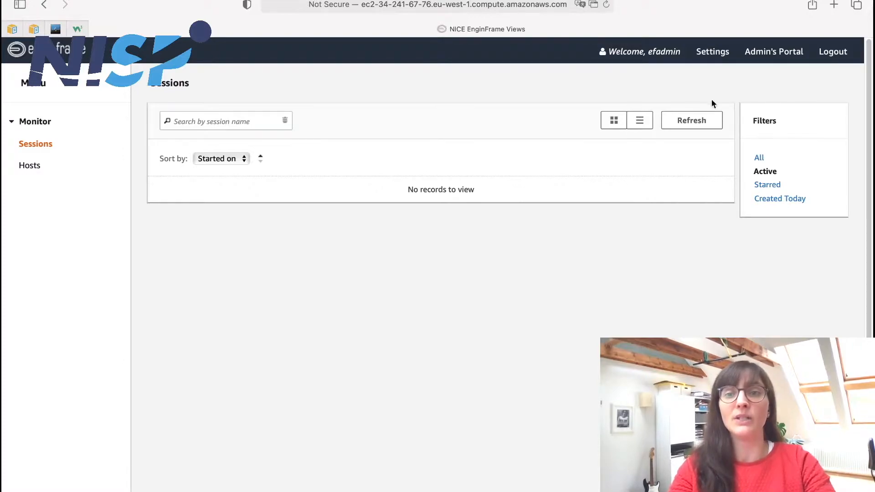
Step: Switch to the Admin's Portal and look through its Interactive Services, Users and Appearance pages
{"action": "left_click", "coordinate": [768, 56]}
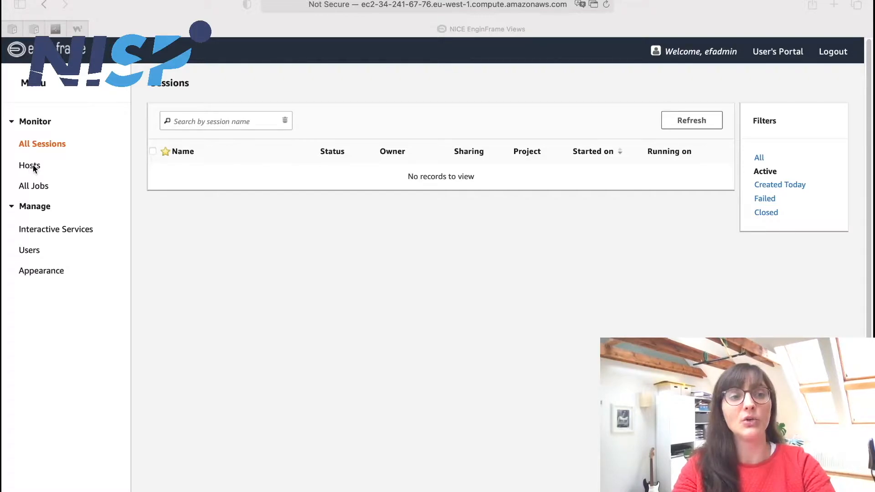
{"action": "left_click", "coordinate": [56, 165]}
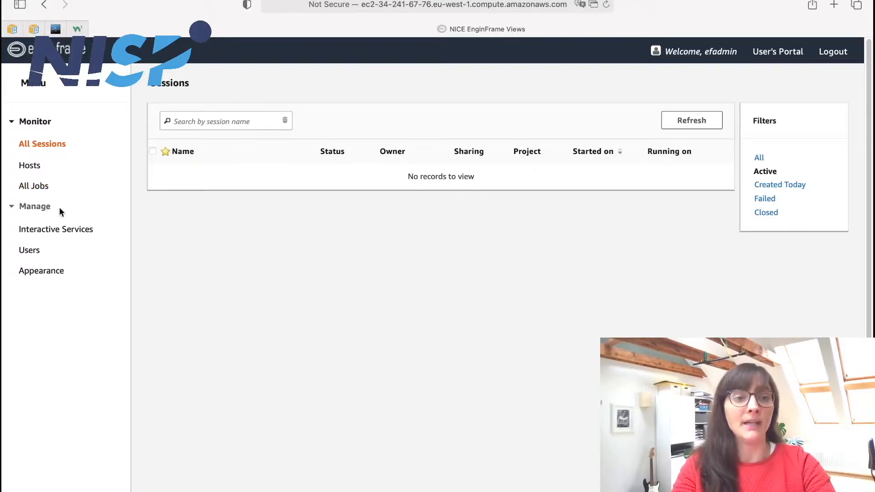
{"action": "left_click", "coordinate": [78, 230]}
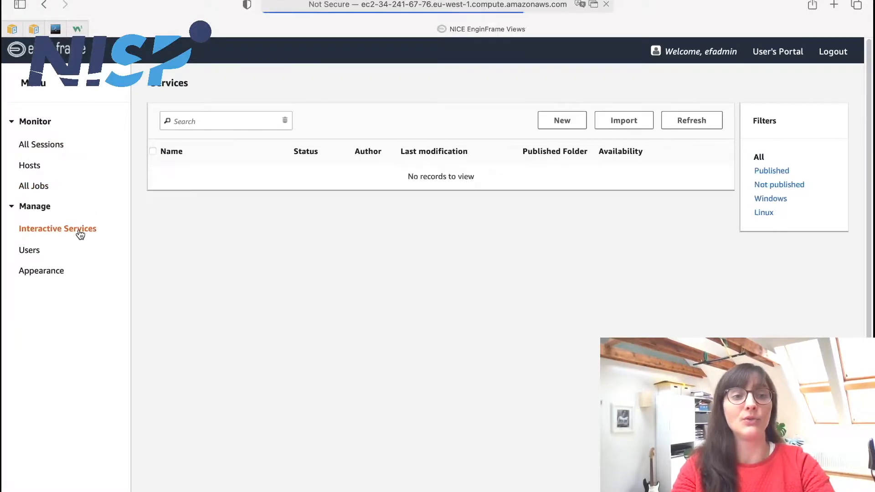
{"action": "left_click", "coordinate": [32, 252]}
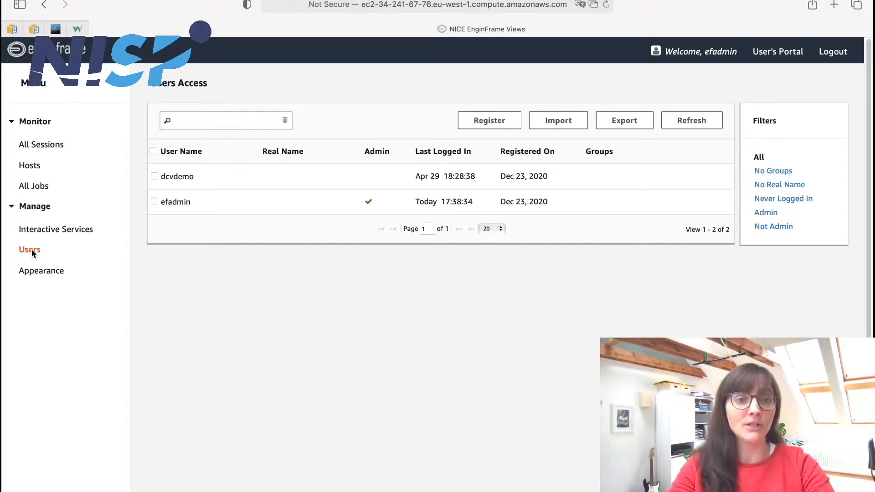
{"action": "left_click", "coordinate": [42, 272]}
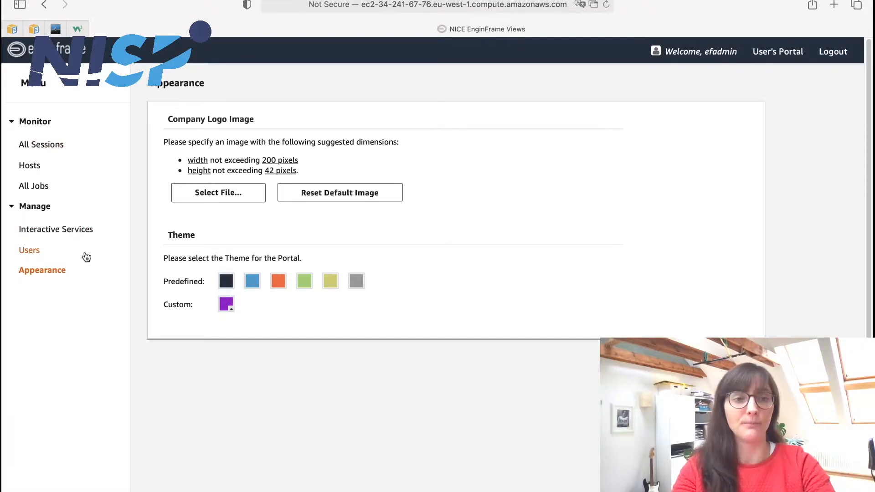
Step: Create a new interactive service from the Linux Desktop template
{"action": "left_click", "coordinate": [74, 230]}
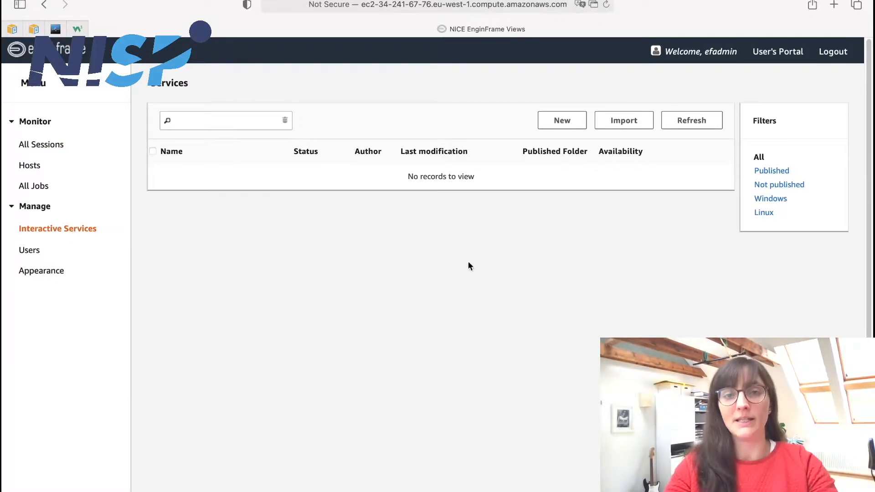
{"action": "left_click", "coordinate": [564, 121]}
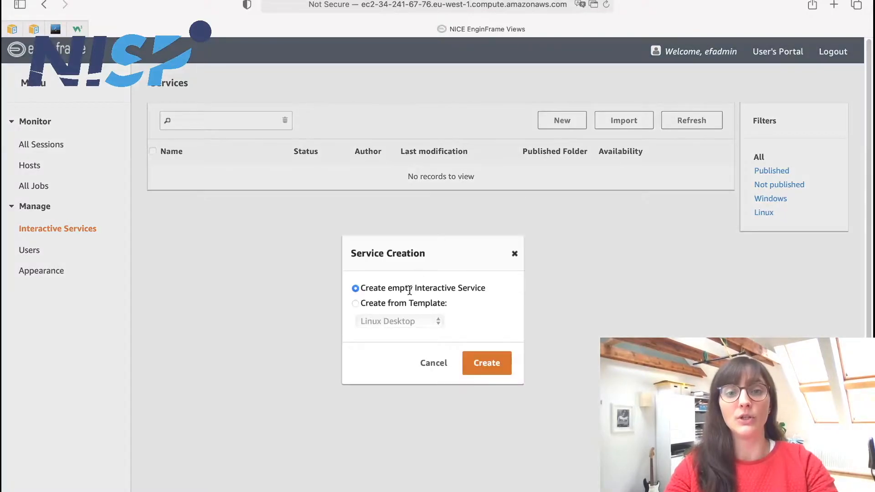
{"action": "left_click", "coordinate": [356, 304]}
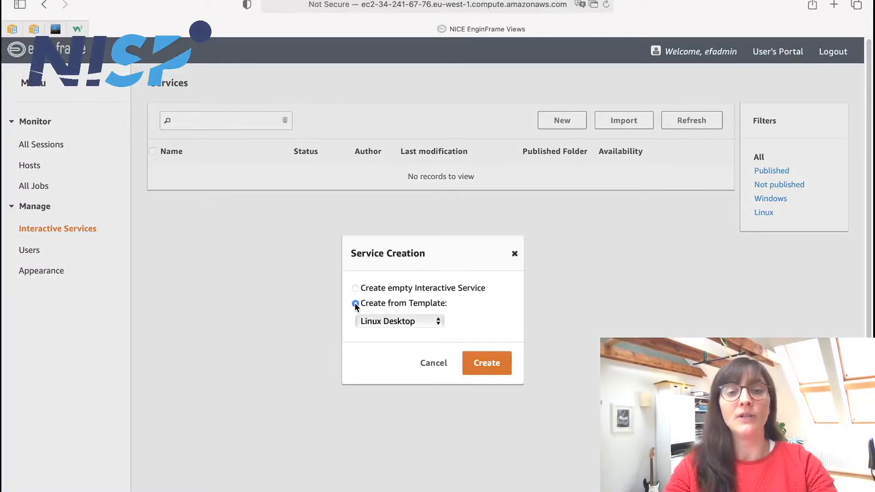
{"action": "left_click", "coordinate": [438, 322]}
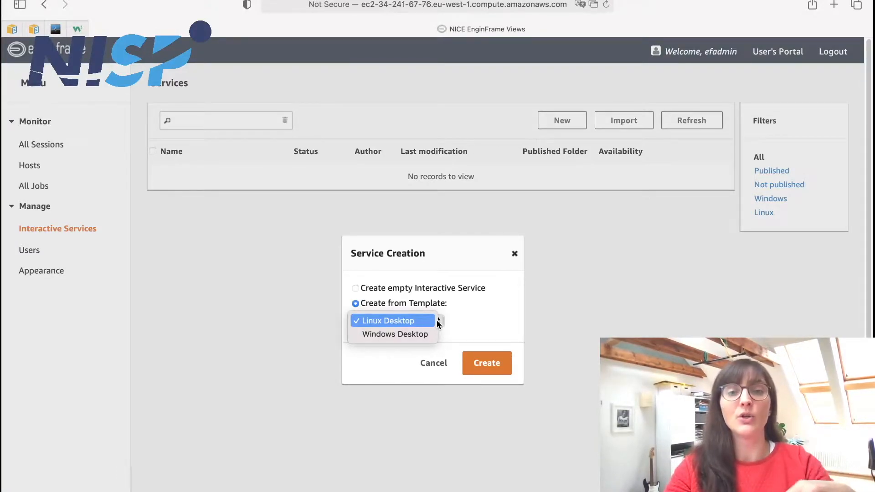
{"action": "left_click", "coordinate": [411, 322]}
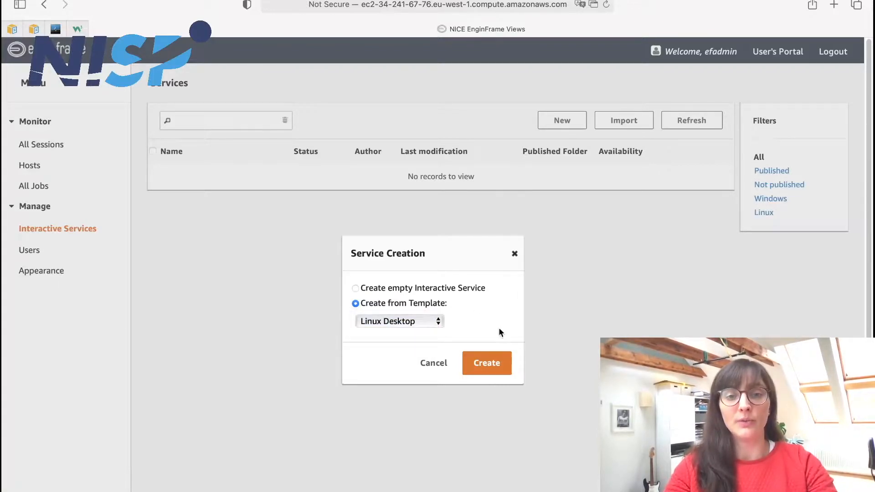
{"action": "left_click", "coordinate": [493, 367]}
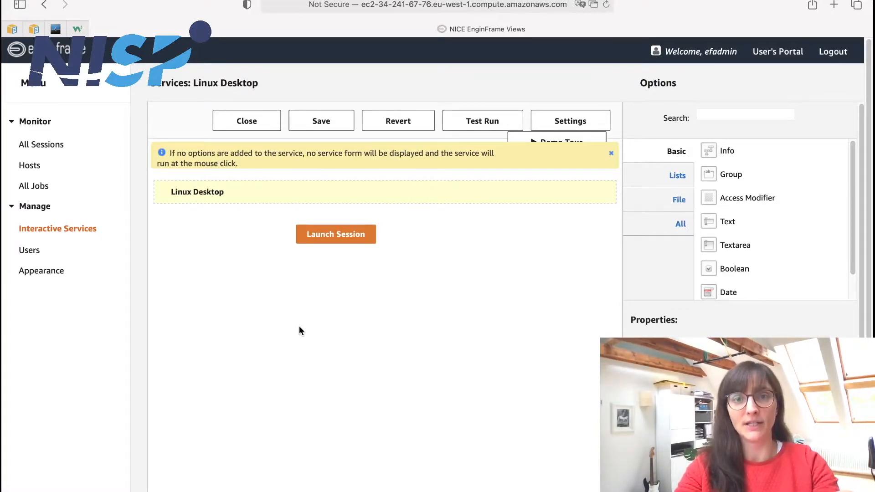
Step: Examine the session properties and action script of the Linux Desktop service's Launch Session action
{"action": "left_click", "coordinate": [336, 236]}
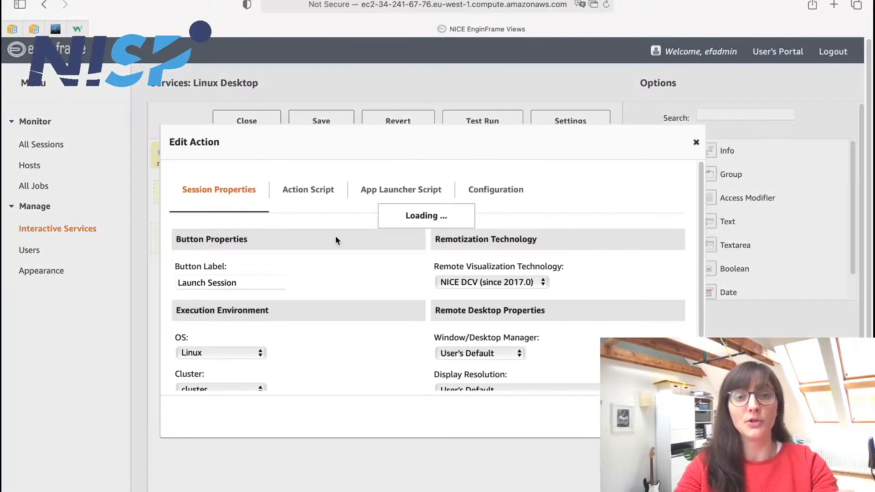
{"action": "left_click", "coordinate": [317, 192]}
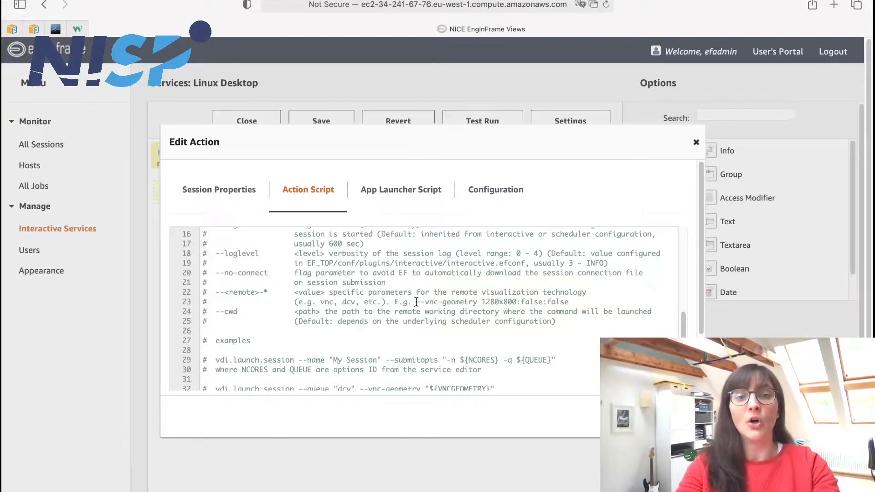
{"action": "left_click", "coordinate": [225, 194]}
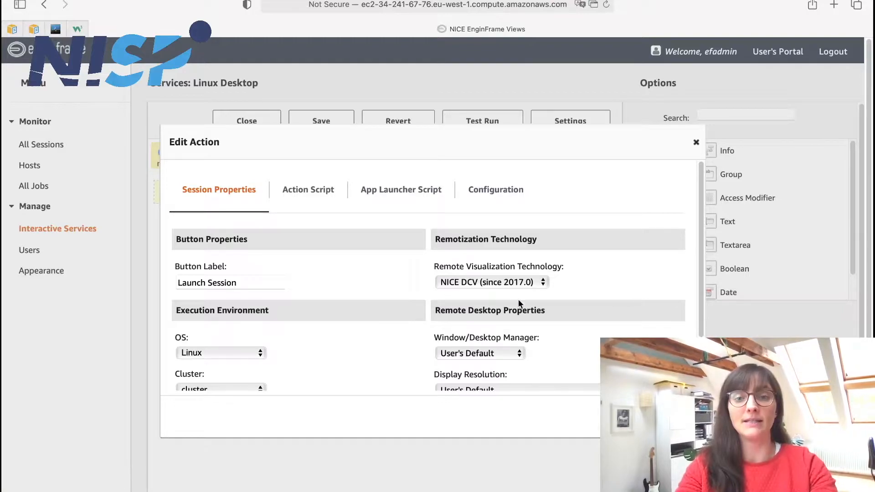
{"action": "scroll", "coordinate": [618, 313], "scroll_direction": "down", "scroll_amount": 2}
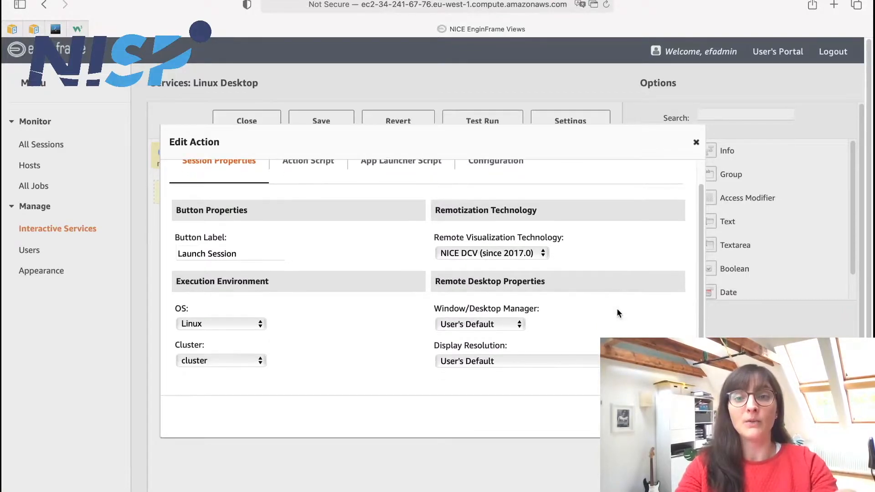
{"action": "scroll", "coordinate": [618, 313], "scroll_direction": "up", "scroll_amount": 2}
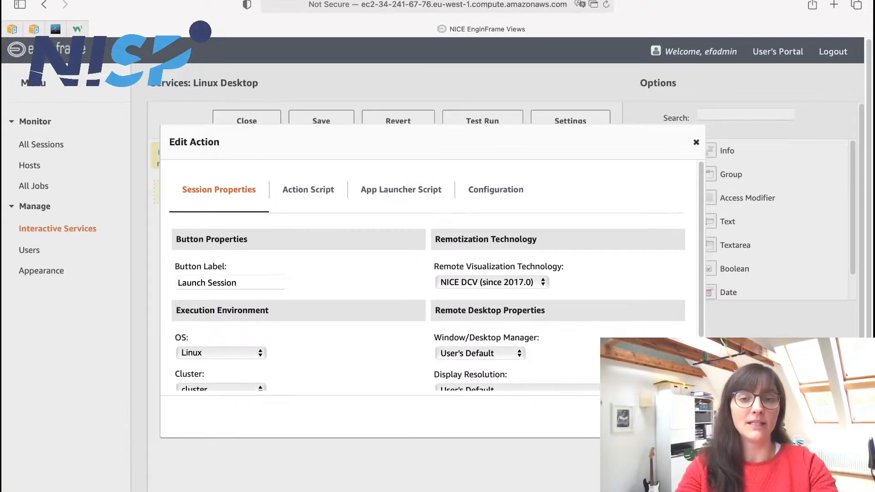
{"action": "left_click", "coordinate": [672, 417]}
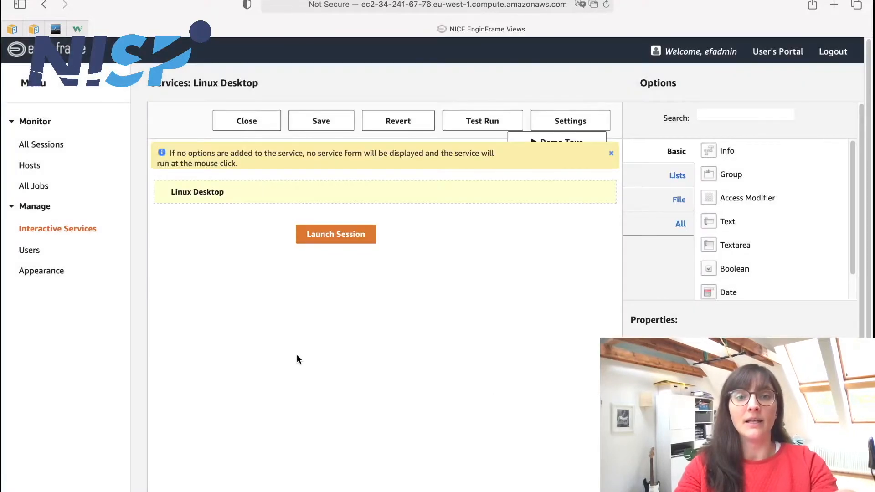
Step: Save and close the Linux Desktop service, and reopen it from the services list to save it again
{"action": "left_click", "coordinate": [331, 124]}
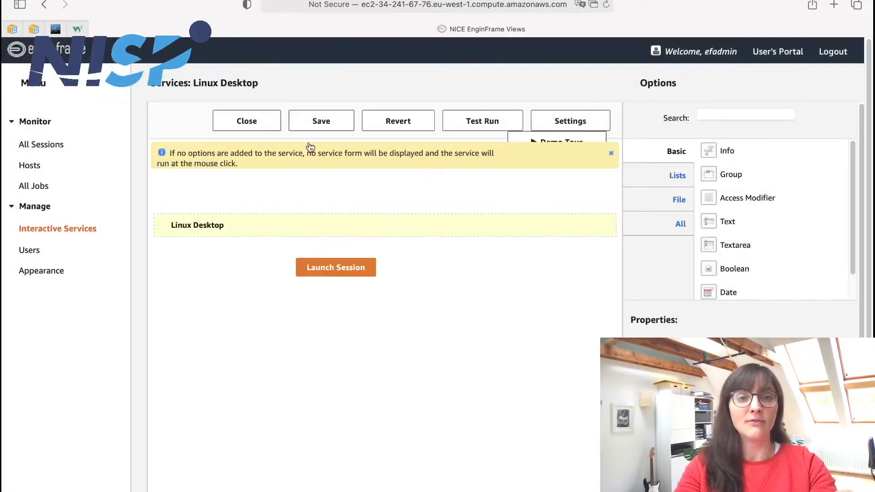
{"action": "left_click", "coordinate": [249, 120]}
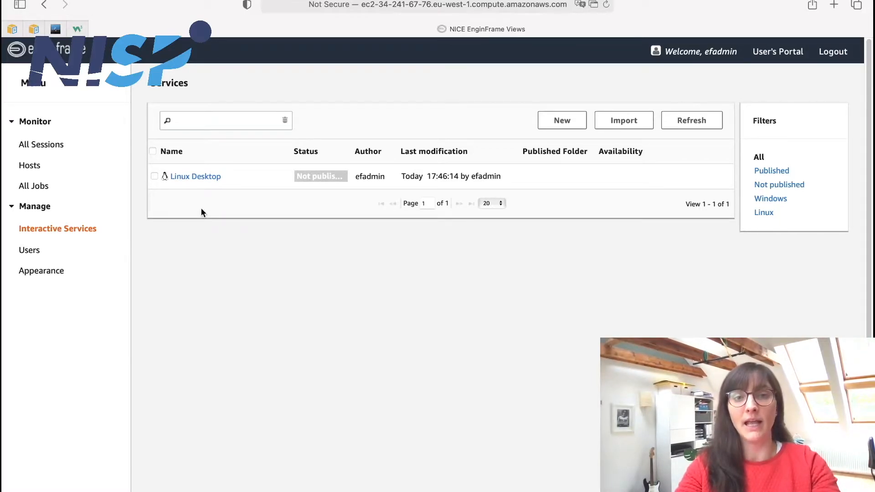
{"action": "left_click", "coordinate": [194, 179]}
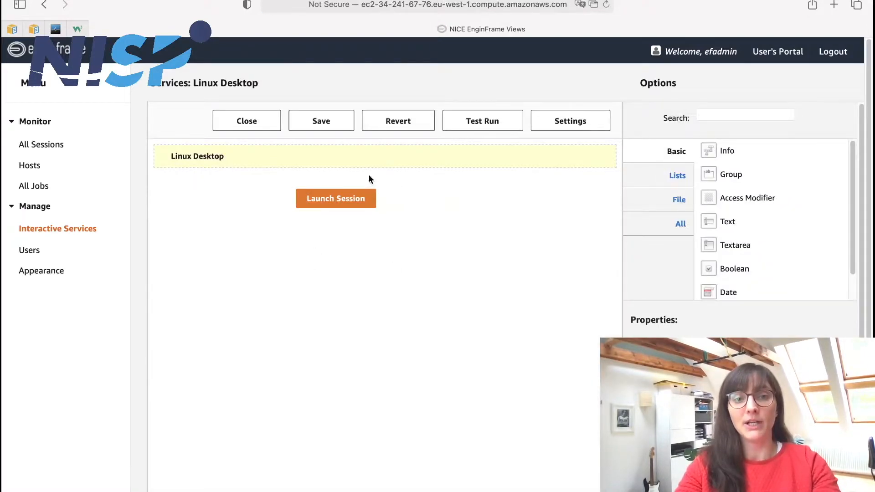
{"action": "left_click", "coordinate": [319, 122]}
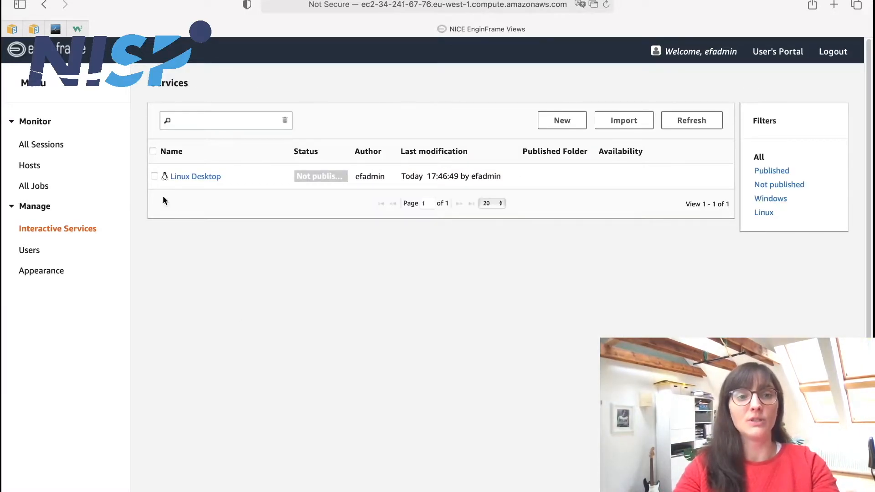
Step: Publish the Linux Desktop service to all users in the services folder
{"action": "left_click", "coordinate": [155, 176]}
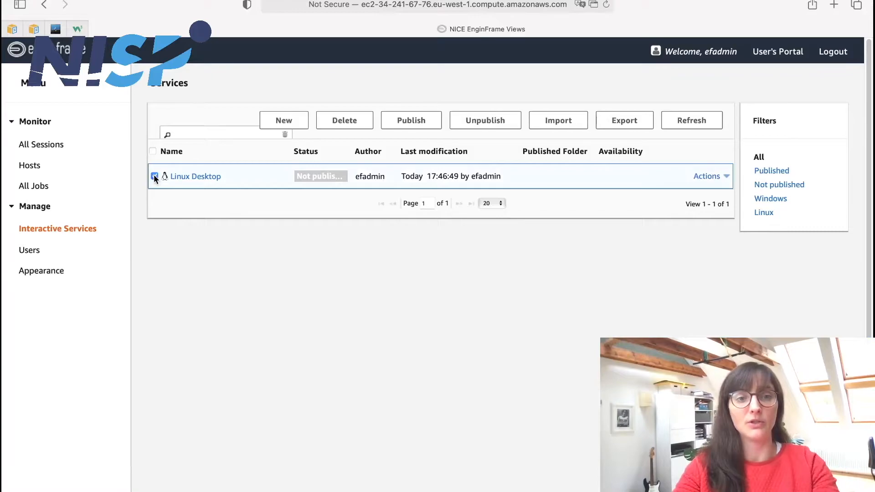
{"action": "left_click", "coordinate": [410, 119]}
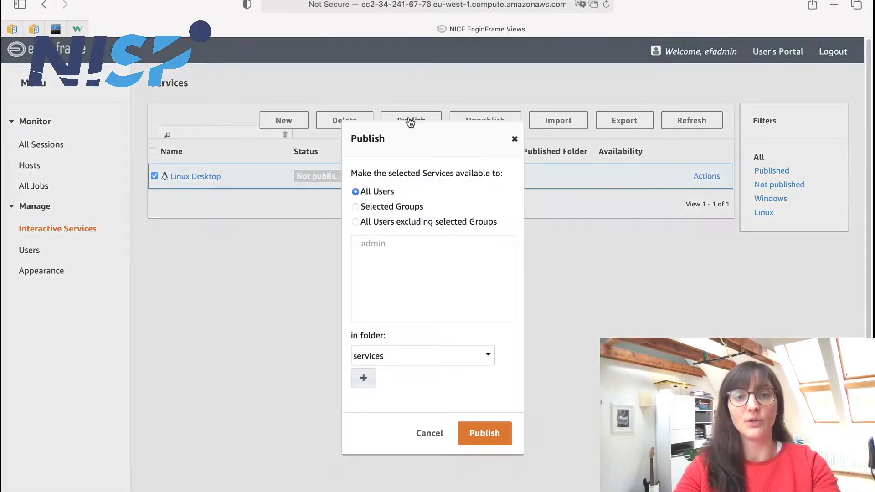
{"action": "left_click", "coordinate": [486, 433]}
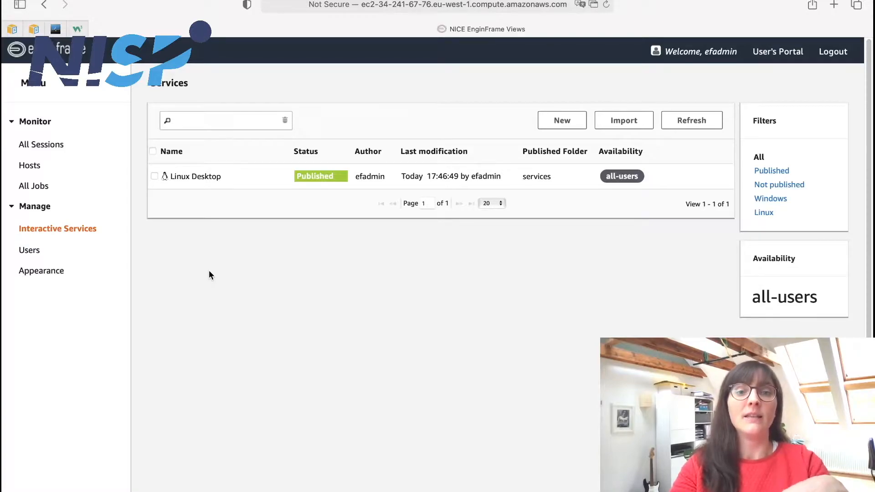
{"action": "left_click", "coordinate": [154, 176]}
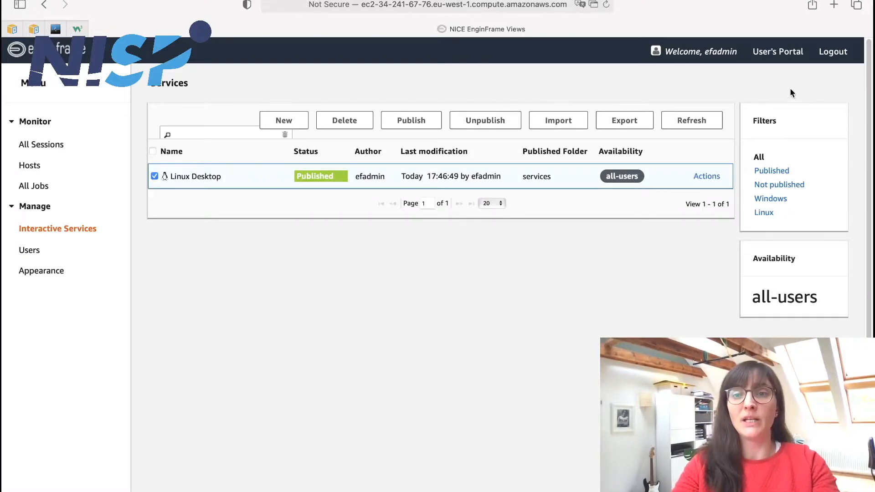
Step: Launch a Linux Desktop session from the User's Portal and connect to its remote desktop
{"action": "left_click", "coordinate": [778, 51]}
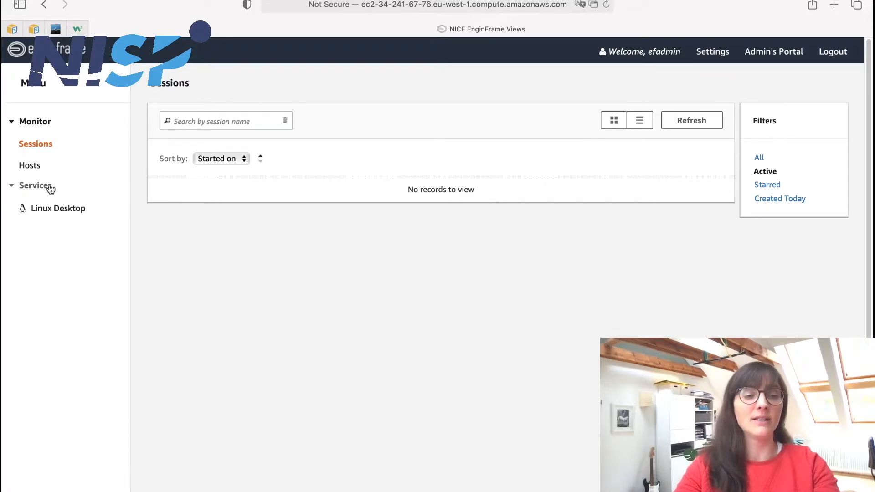
{"action": "left_click", "coordinate": [60, 210]}
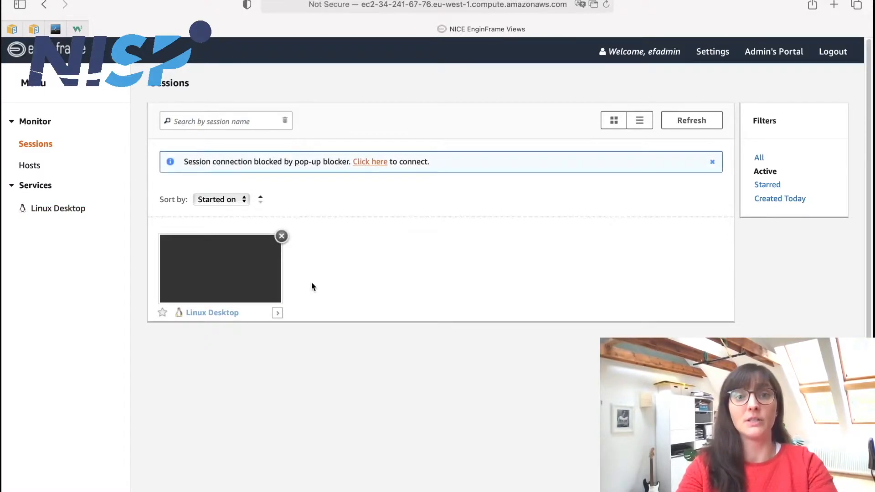
{"action": "left_click", "coordinate": [223, 271]}
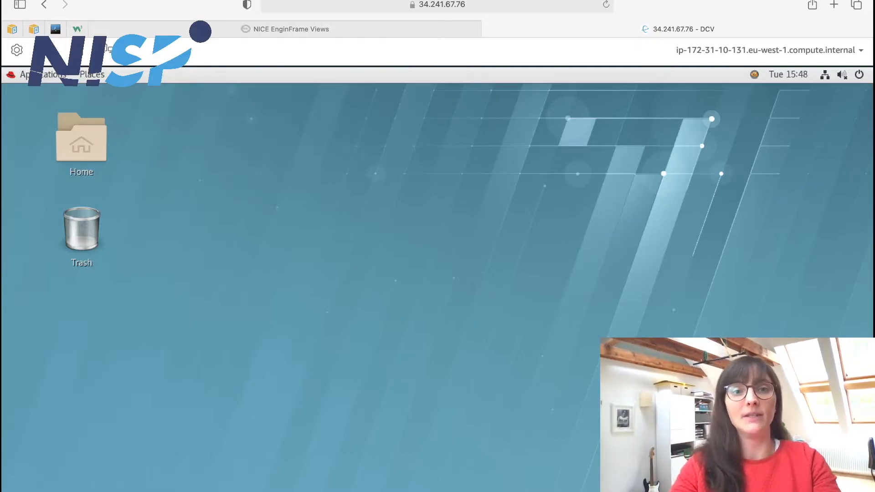
Step: Return from the remote desktop to EnginFrame, open the Applications portal, and review its spoolers, files, sessions, jobs and hosts
{"action": "left_click", "coordinate": [357, 45]}
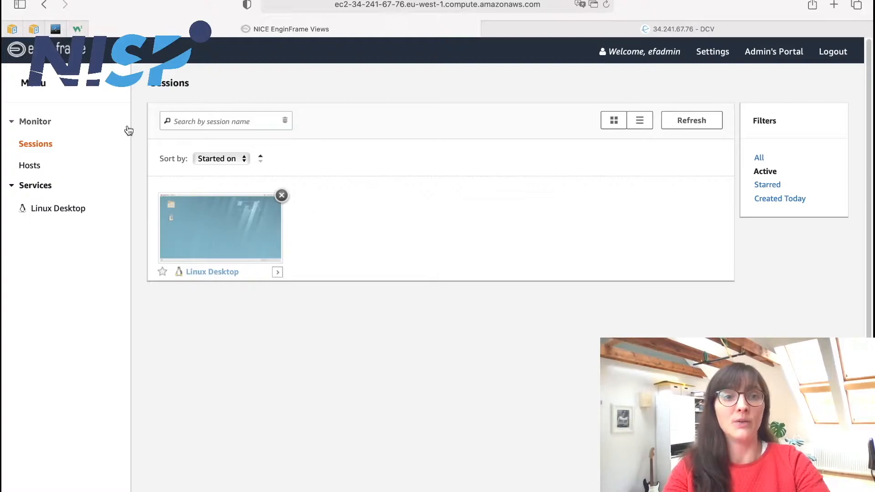
{"action": "left_click", "coordinate": [34, 30]}
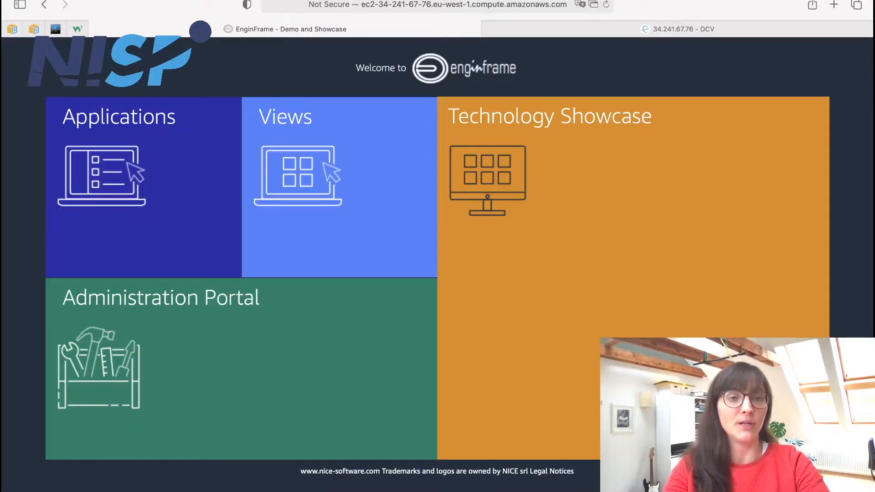
{"action": "left_click", "coordinate": [154, 186]}
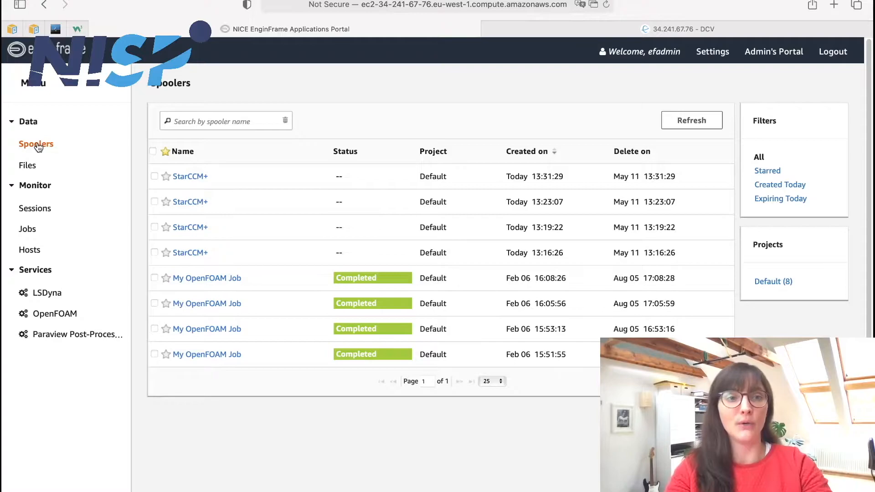
{"action": "left_click", "coordinate": [28, 167]}
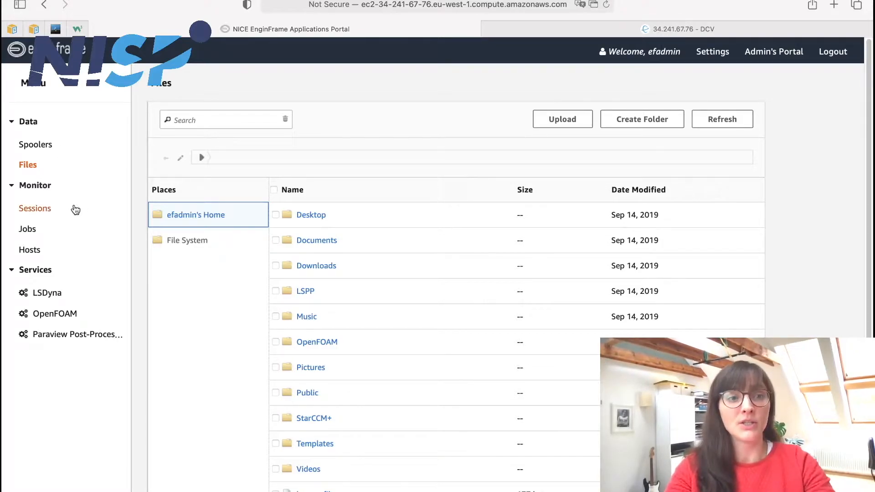
{"action": "left_click", "coordinate": [38, 209]}
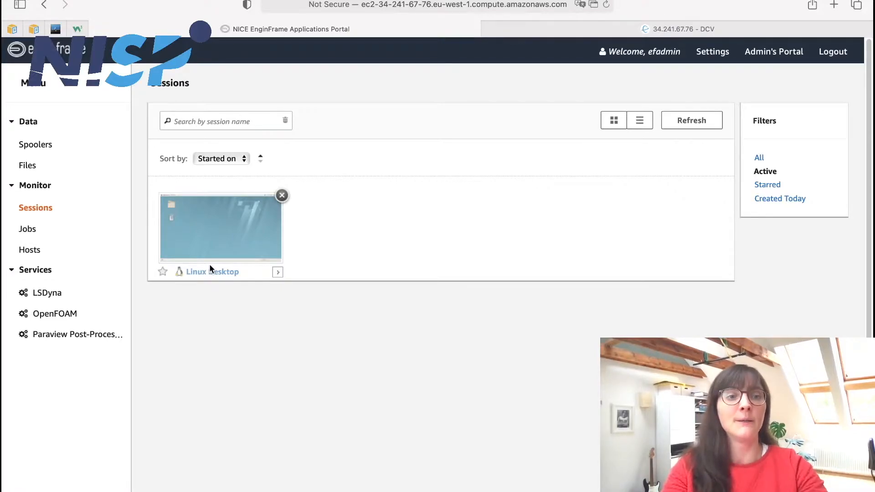
{"action": "left_click", "coordinate": [29, 230]}
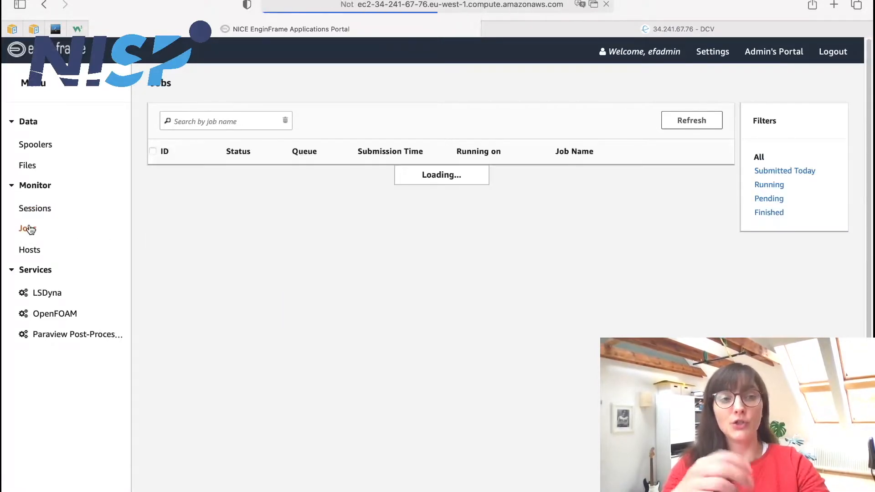
{"action": "left_click", "coordinate": [42, 250]}
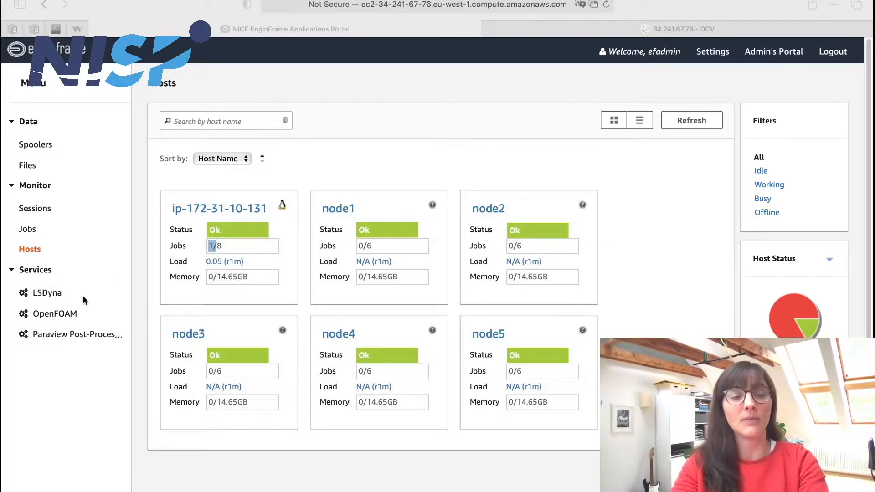
Step: Open the OpenFOAM service and examine its launch, application and job parameters, including the CFD project and processor choices
{"action": "left_click", "coordinate": [55, 318]}
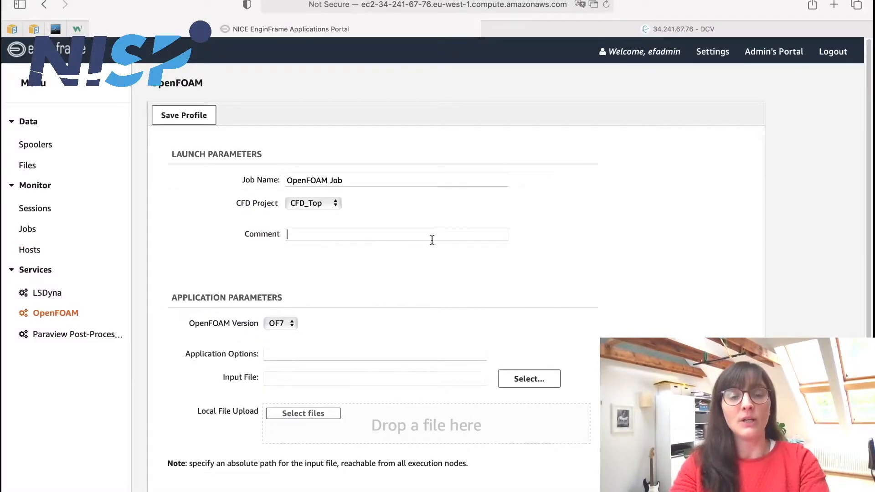
{"action": "scroll", "coordinate": [464, 239], "scroll_direction": "down", "scroll_amount": 3}
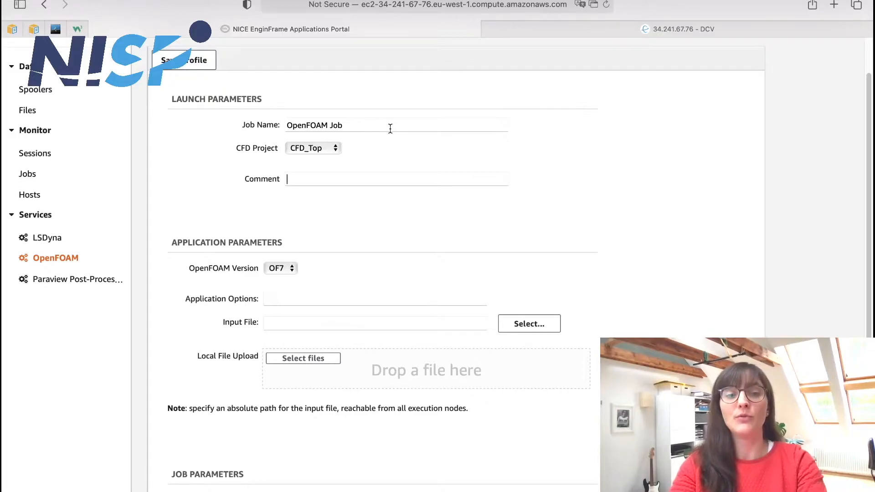
{"action": "left_click", "coordinate": [336, 147]}
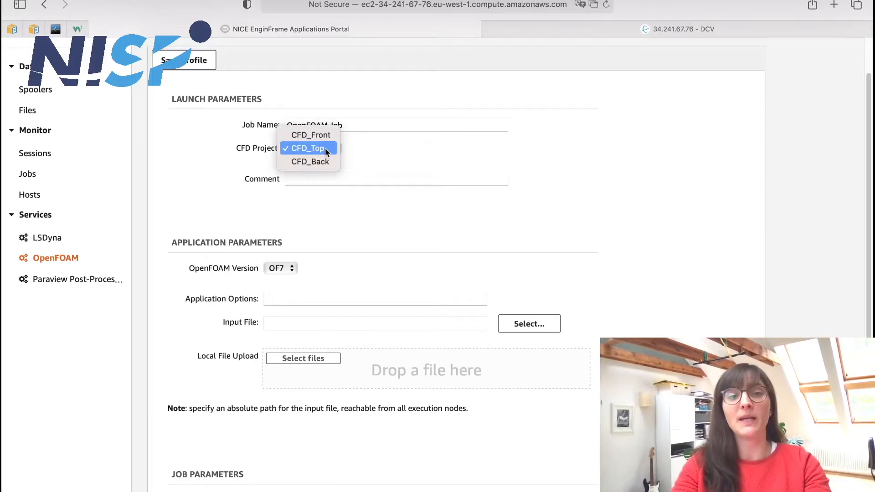
{"action": "left_click", "coordinate": [374, 153]}
{"action": "scroll", "coordinate": [583, 253], "scroll_direction": "up", "scroll_amount": 2}
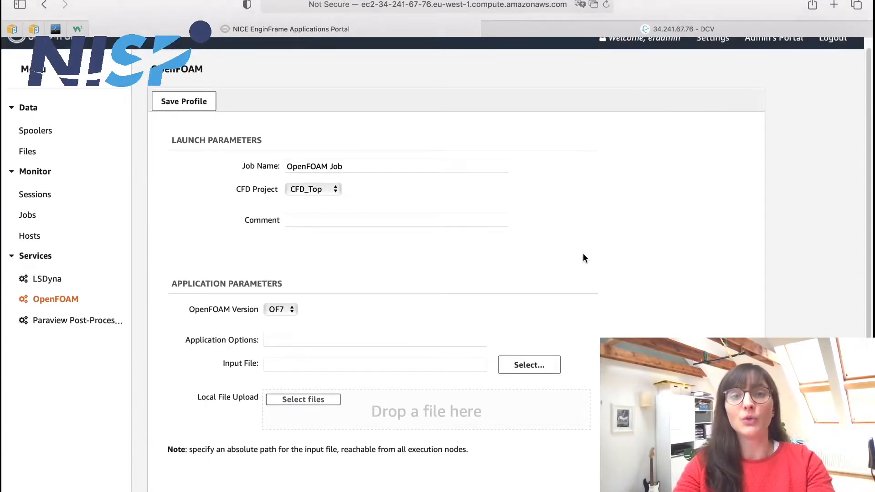
{"action": "scroll", "coordinate": [374, 322], "scroll_direction": "down", "scroll_amount": 5}
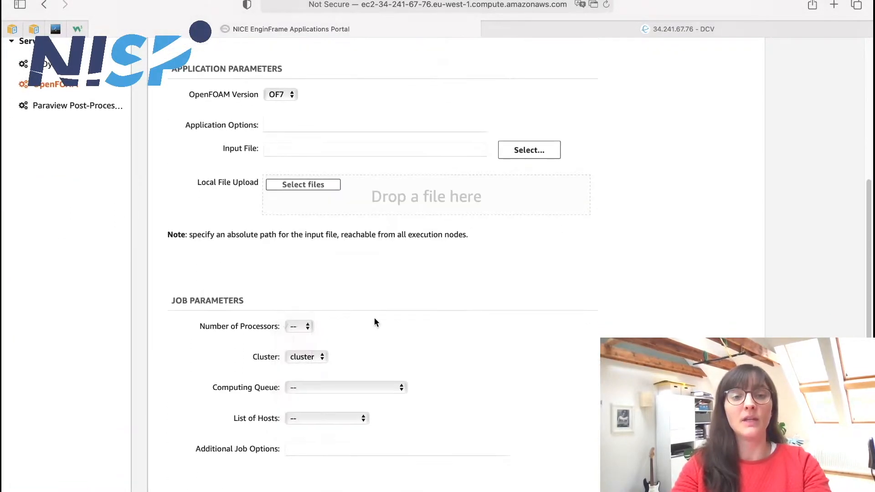
{"action": "left_click", "coordinate": [307, 326]}
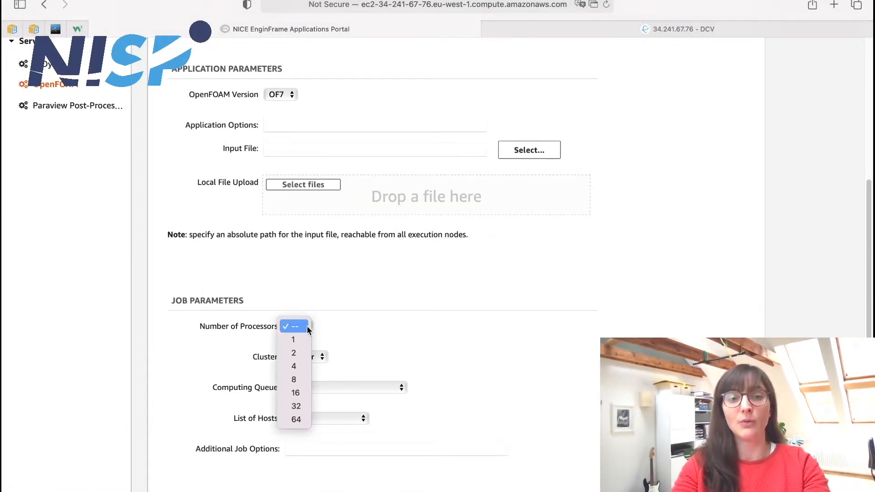
{"action": "left_click", "coordinate": [358, 322]}
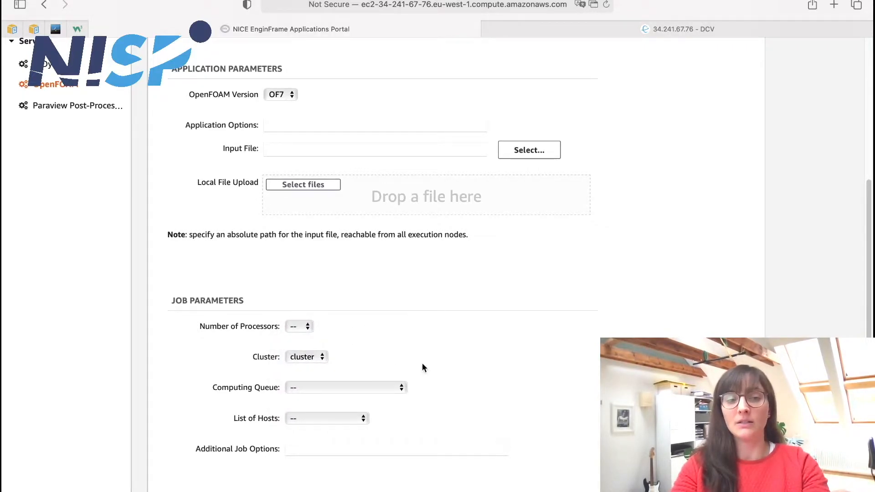
{"action": "scroll", "coordinate": [487, 363], "scroll_direction": "down", "scroll_amount": 3}
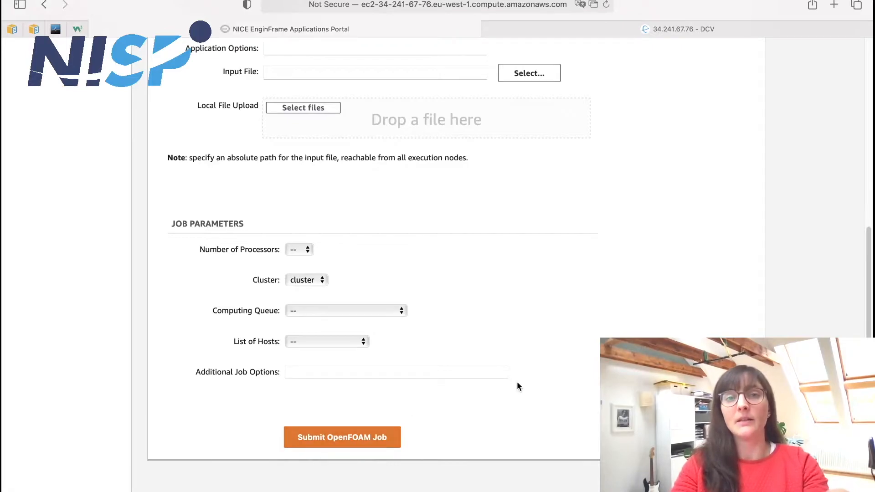
{"action": "scroll", "coordinate": [518, 384], "scroll_direction": "up", "scroll_amount": 3}
{"action": "scroll", "coordinate": [518, 387], "scroll_direction": "up", "scroll_amount": 9}
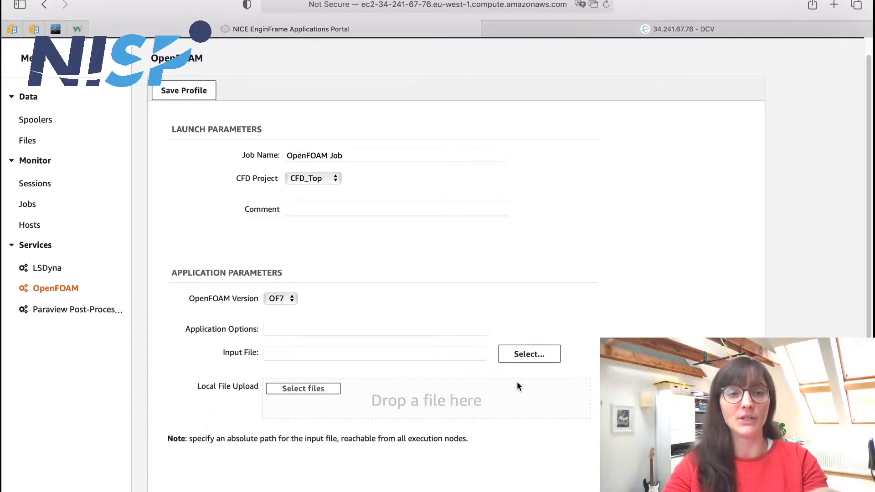
{"action": "scroll", "coordinate": [517, 386], "scroll_direction": "up", "scroll_amount": 1}
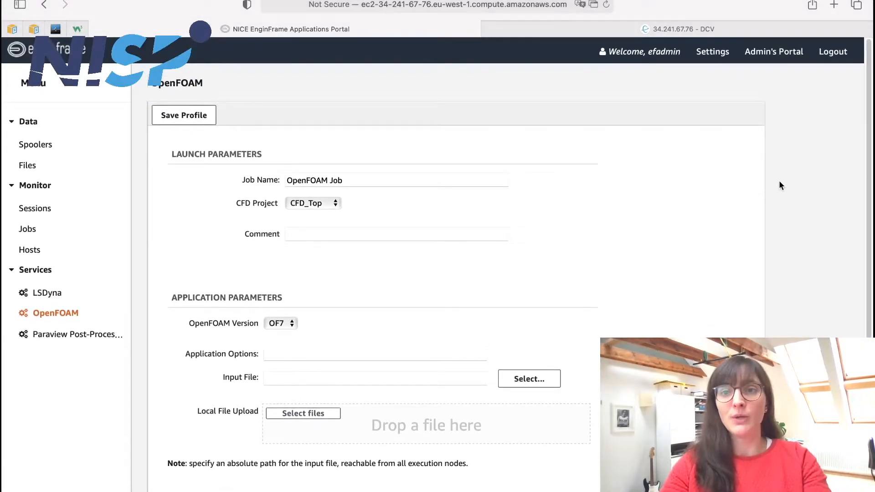
Step: Switch to the Admin's Portal and open the list of managed services
{"action": "left_click", "coordinate": [777, 53]}
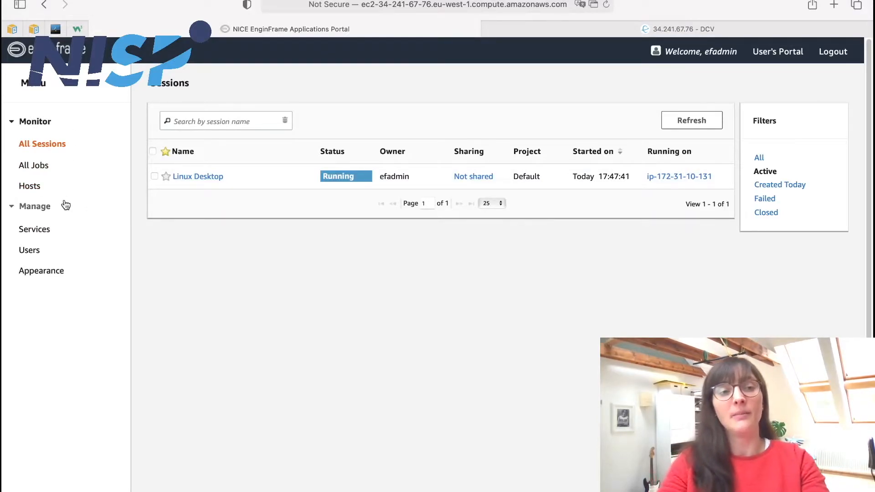
{"action": "left_click", "coordinate": [39, 232]}
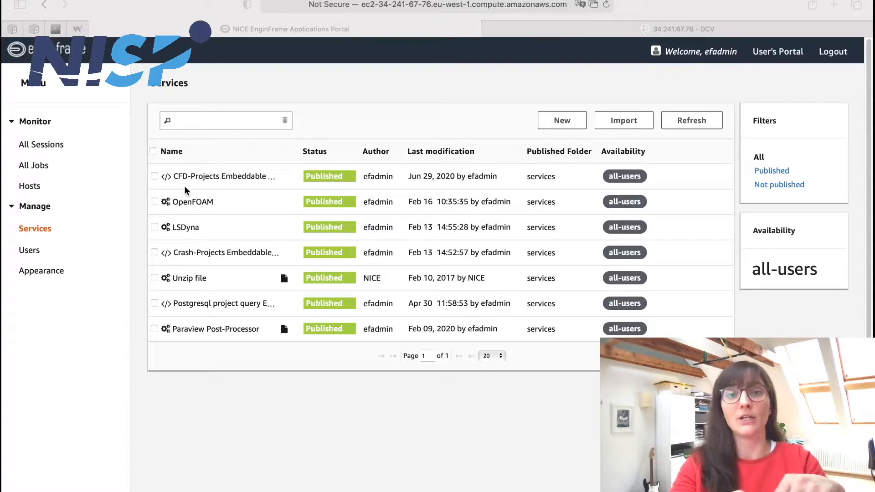
{"action": "left_click", "coordinate": [466, 387]}
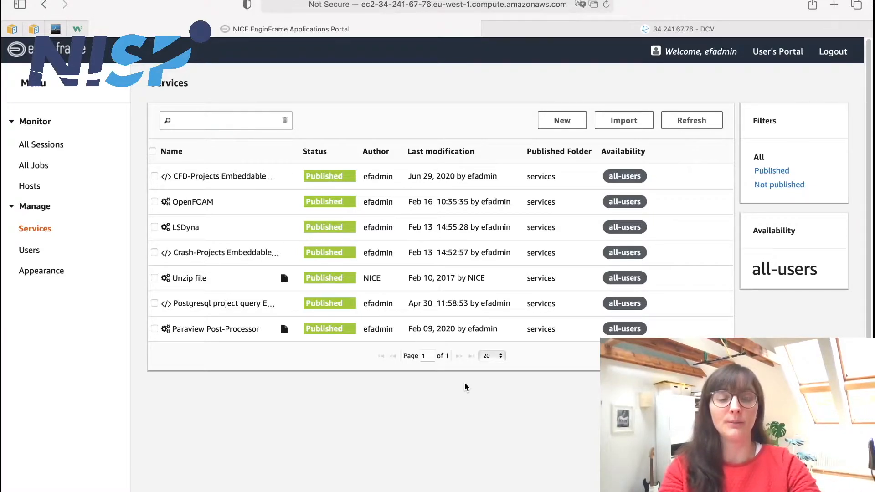
Step: Create a new service from the ANSYS CFX template
{"action": "left_click", "coordinate": [562, 120]}
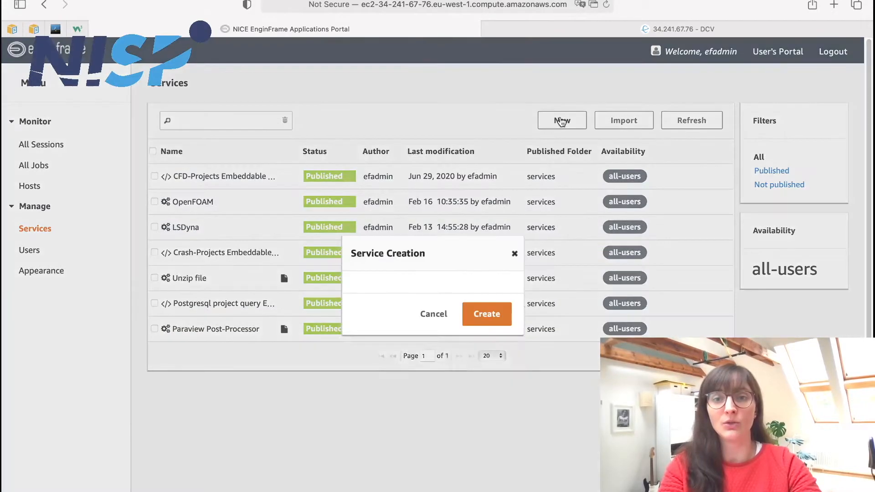
{"action": "left_click", "coordinate": [355, 319]}
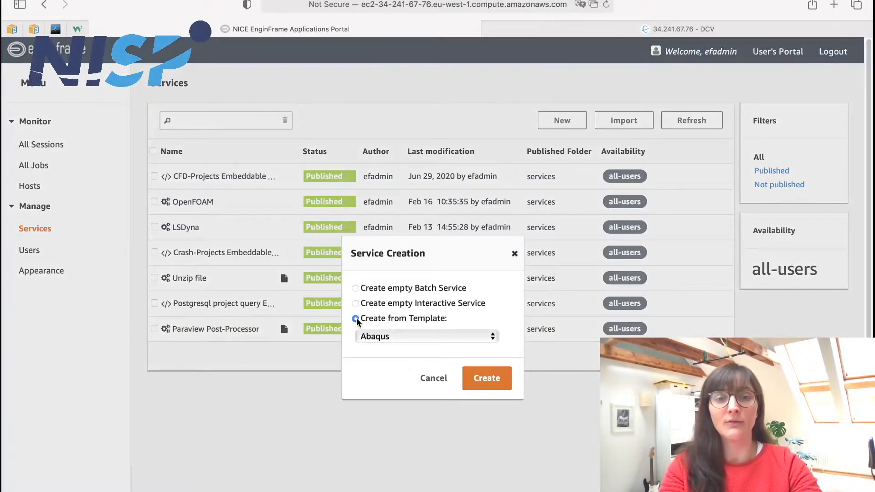
{"action": "left_click", "coordinate": [493, 337]}
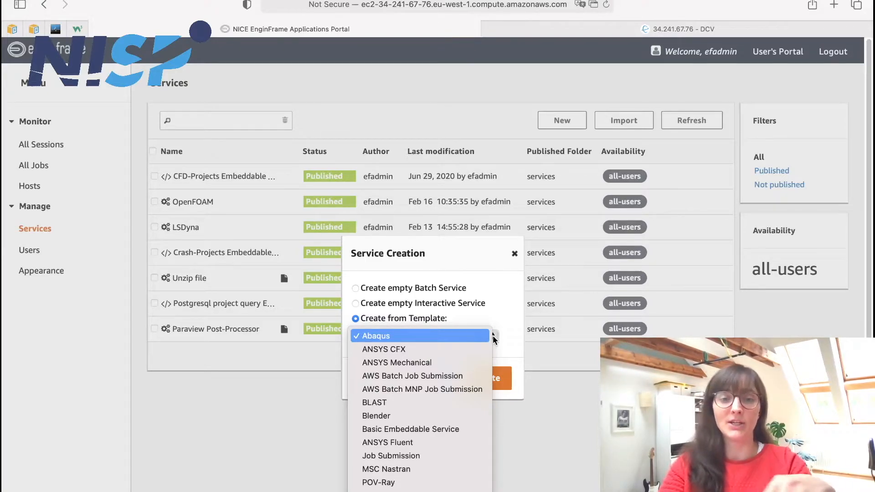
{"action": "left_click", "coordinate": [463, 354]}
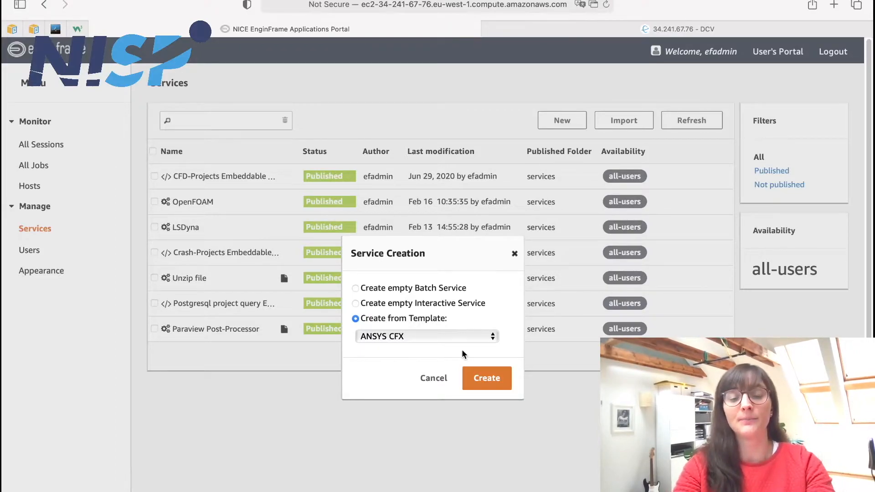
{"action": "left_click", "coordinate": [494, 383]}
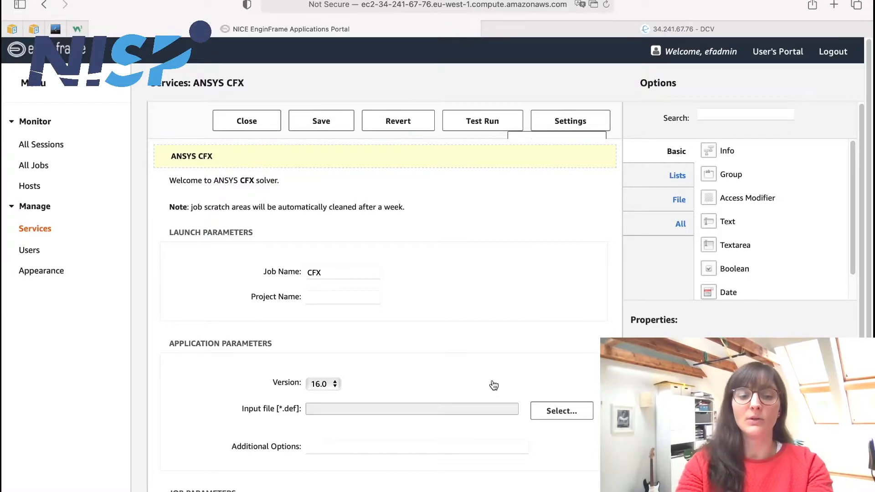
Step: Start the service editor's demo tour and end it at the Service Name hint
{"action": "key", "text": "super+minus"}
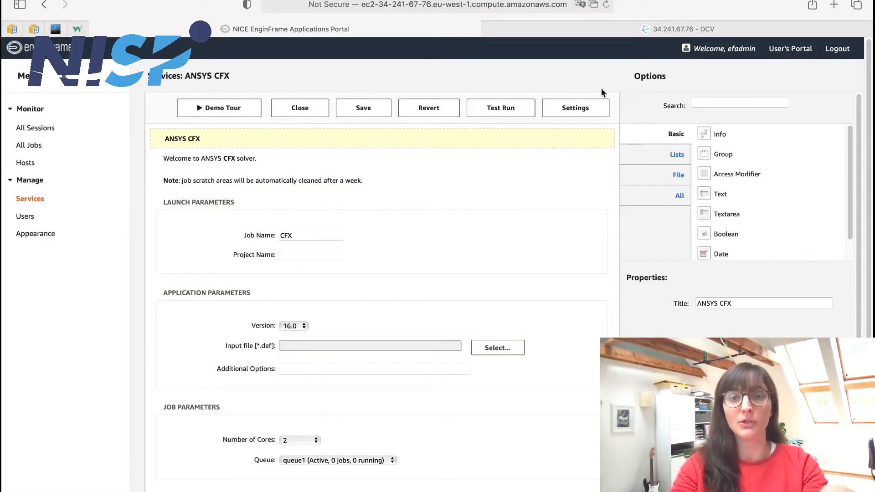
{"action": "left_click", "coordinate": [226, 112]}
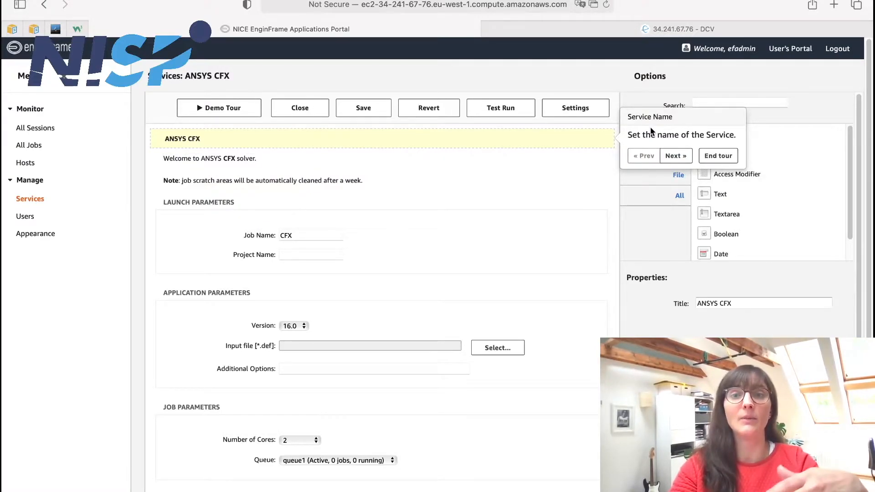
{"action": "left_click", "coordinate": [719, 157]}
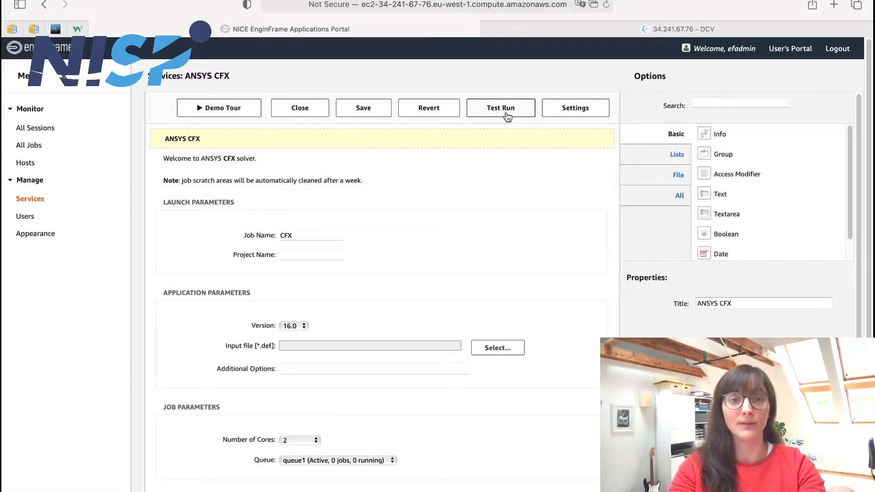
Step: Inspect the properties of the service title, the Launch Parameters group and the Job Name field
{"action": "left_click", "coordinate": [394, 163]}
{"action": "left_click", "coordinate": [477, 137]}
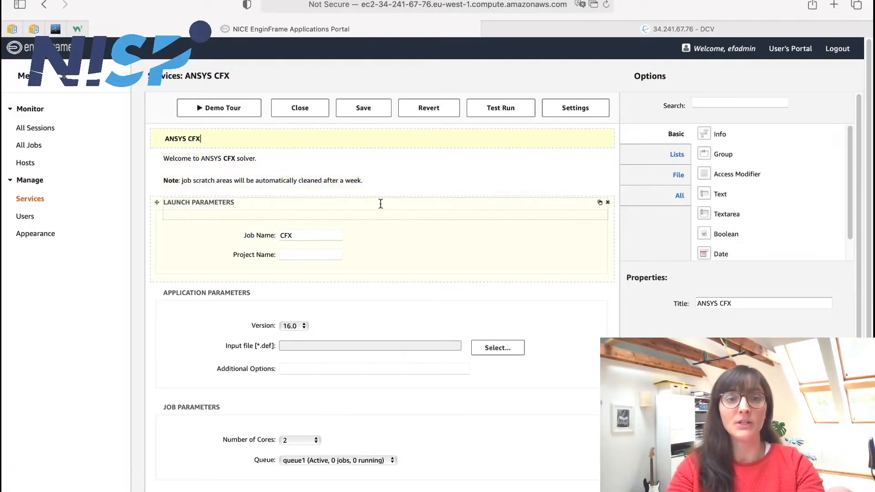
{"action": "left_click", "coordinate": [154, 216]}
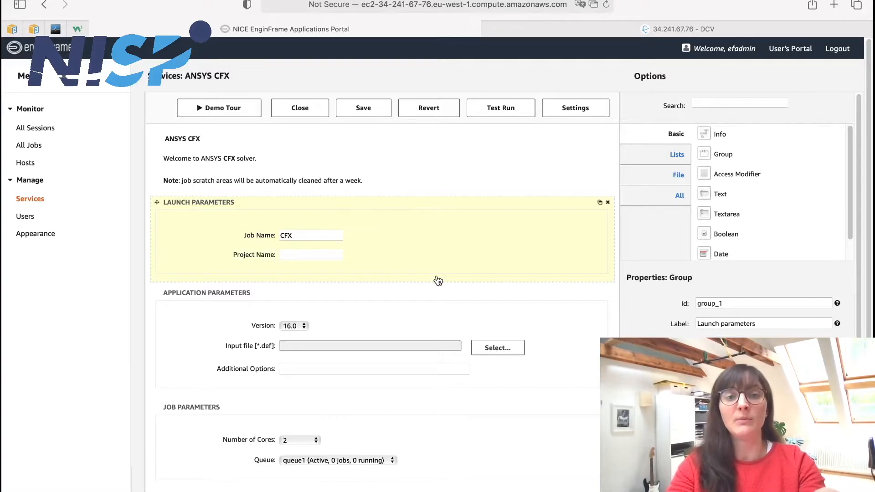
{"action": "left_click", "coordinate": [429, 241]}
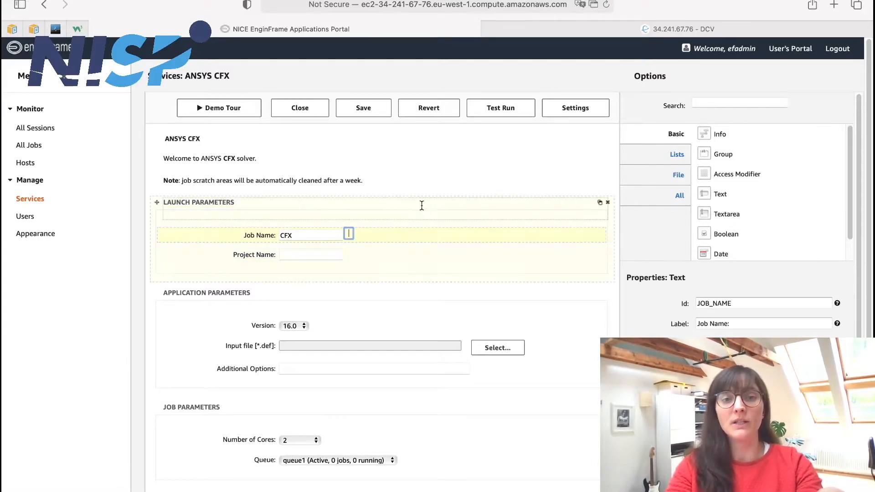
{"action": "left_click", "coordinate": [422, 206]}
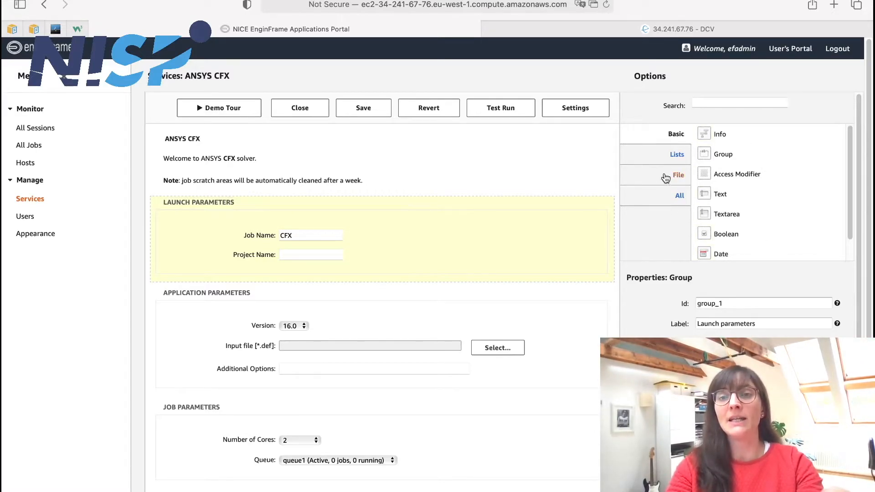
Step: Review the option elements offered in the Lists, Basic and File categories
{"action": "left_click", "coordinate": [650, 155]}
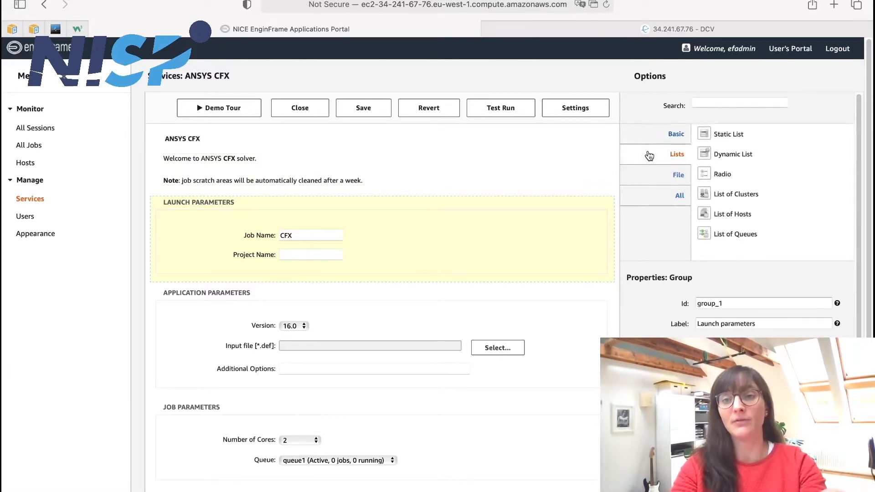
{"action": "left_click", "coordinate": [651, 137]}
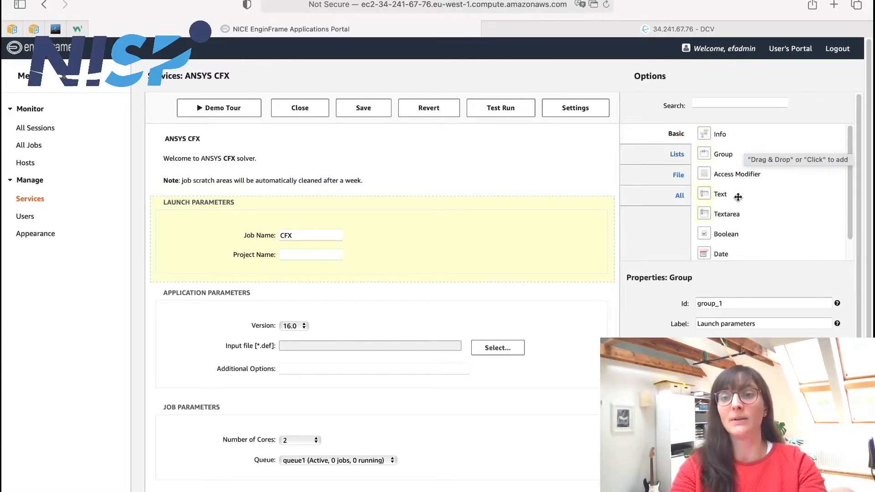
{"action": "left_click", "coordinate": [650, 155]}
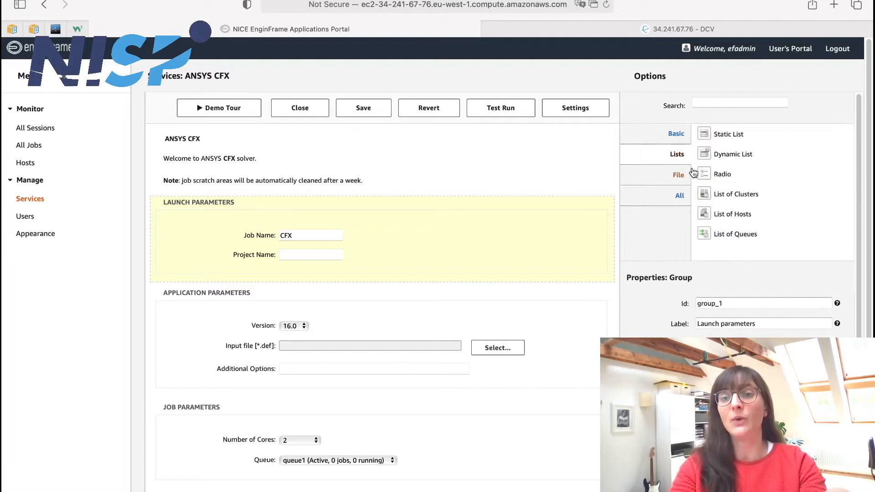
{"action": "left_click", "coordinate": [660, 181]}
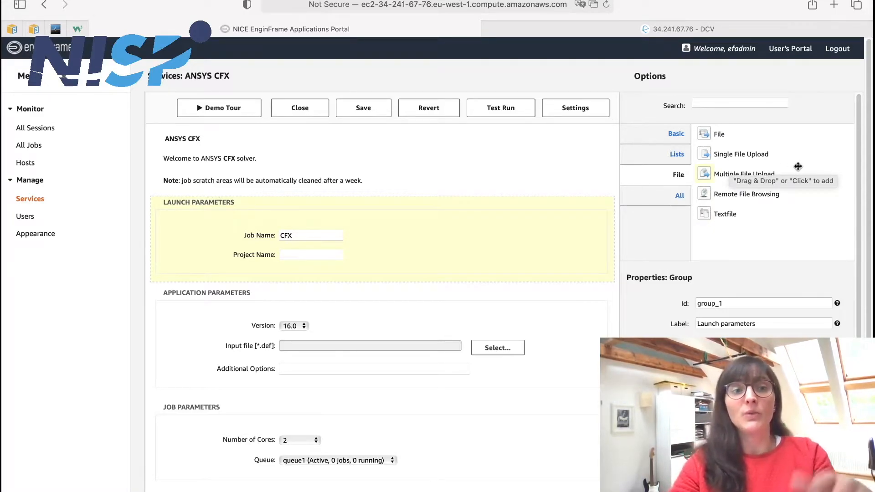
Step: Change the service title to StarCCM+
{"action": "left_click", "coordinate": [464, 142]}
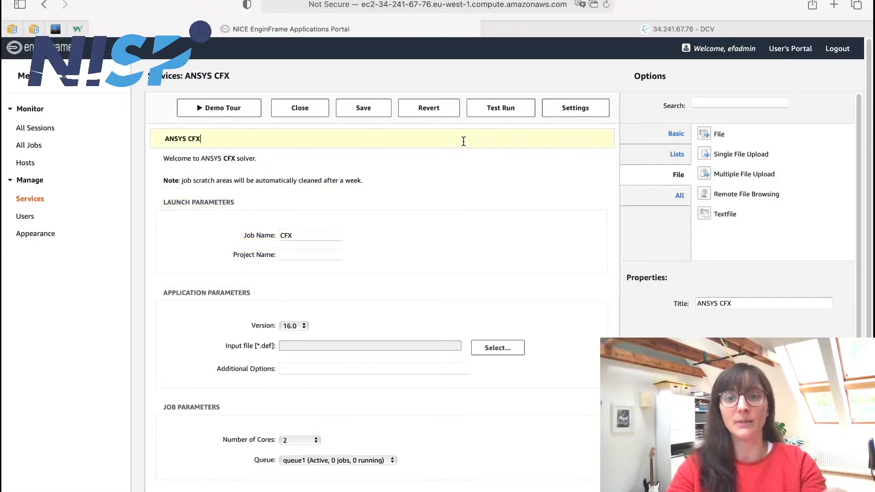
{"action": "left_click_drag", "start_coordinate": [745, 302], "coordinate": [658, 298]}
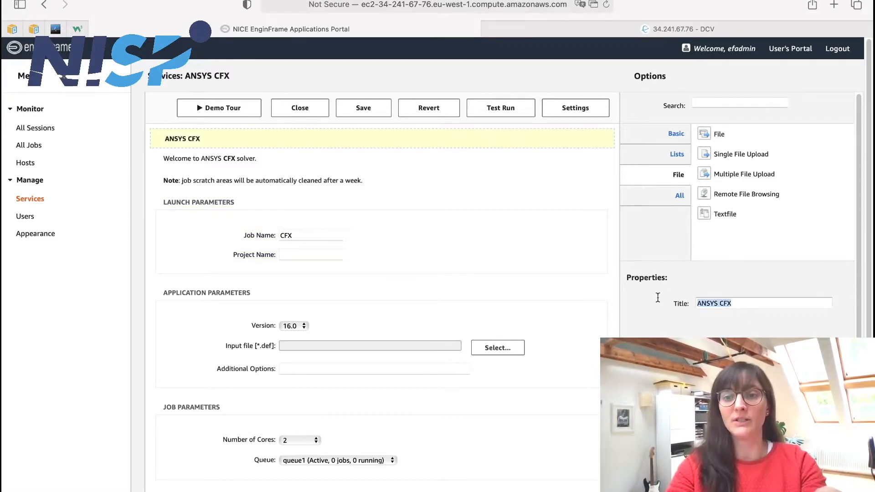
{"action": "key", "text": "BackSpace"}
{"action": "type", "text": "STar"}
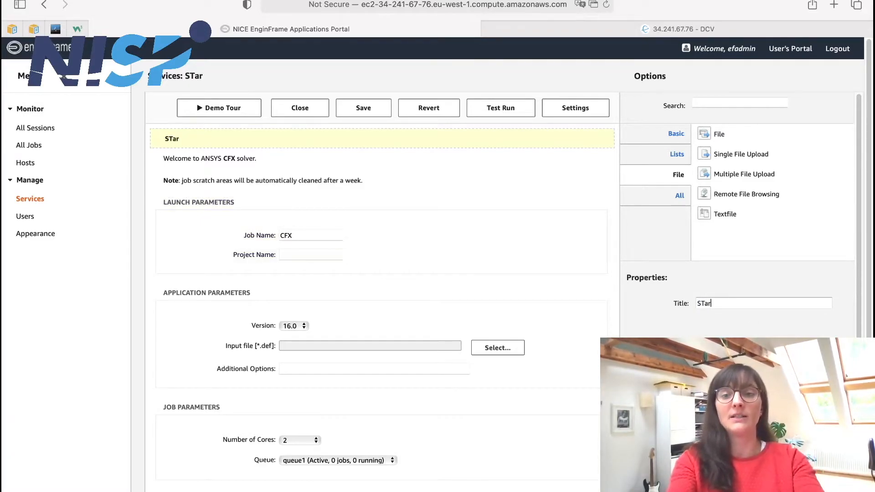
{"action": "key", "text": "BackSpace"}
{"action": "key", "text": "BackSpace"}
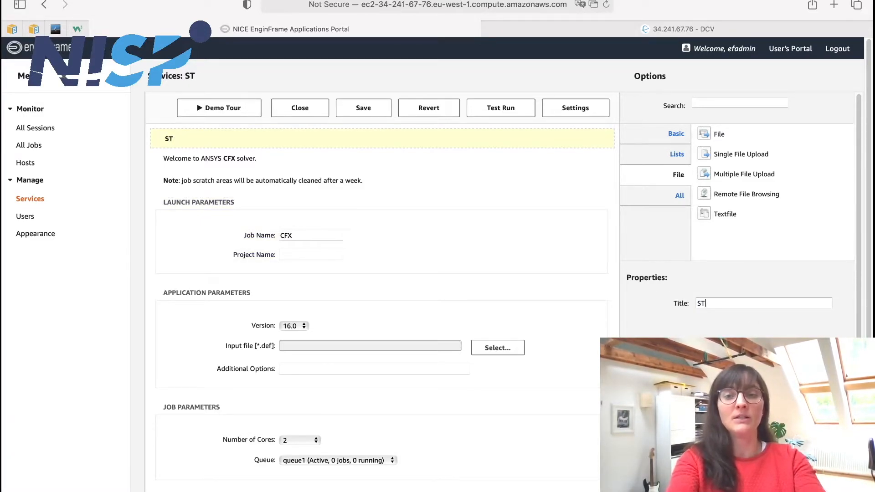
{"action": "key", "text": "BackSpace"}
{"action": "type", "text": "tarCC"}
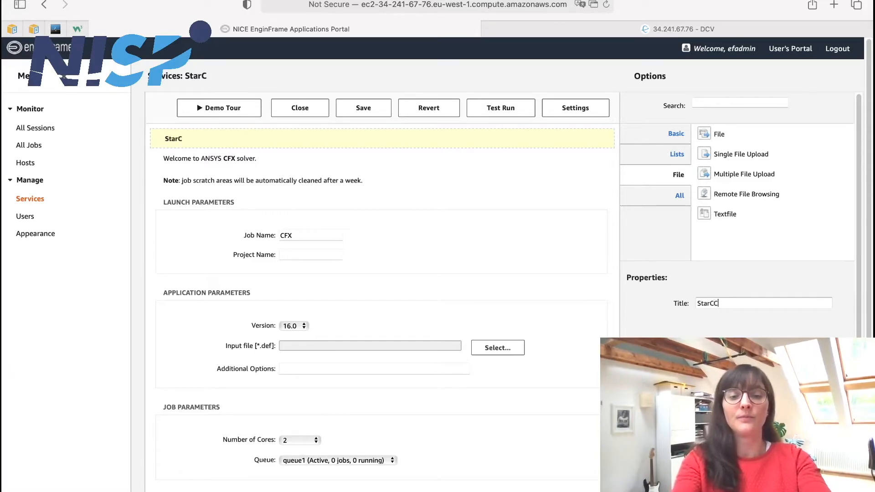
{"action": "type", "text": "M+"}
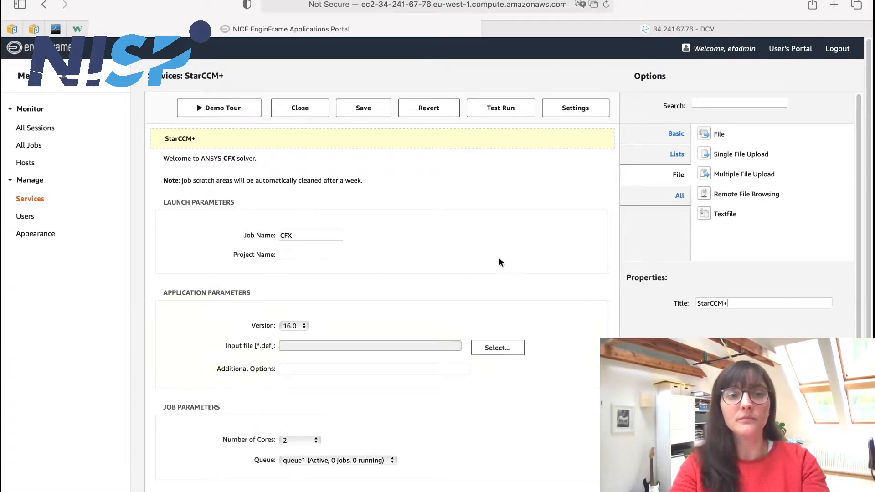
Step: Replace the ANSYS CFX solver wording in the service's introductory text so it reads "Welcome to StarCCM+"
{"action": "left_click", "coordinate": [428, 166]}
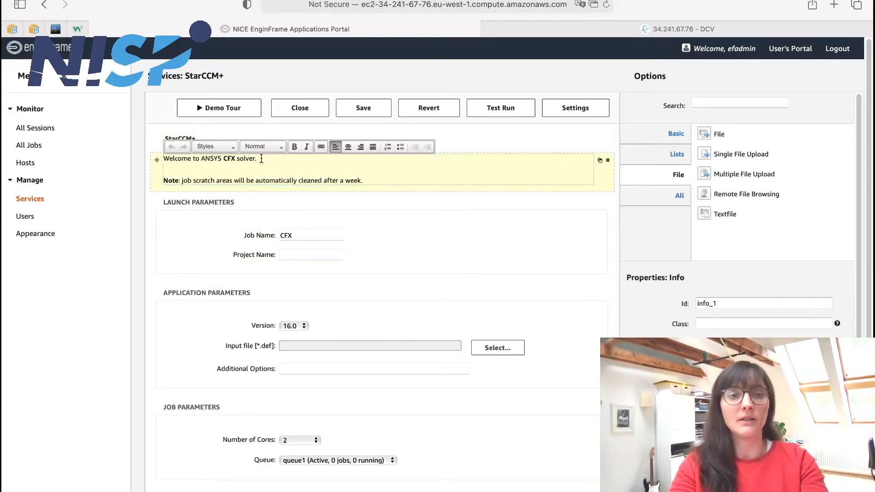
{"action": "left_click_drag", "start_coordinate": [260, 159], "coordinate": [202, 163]}
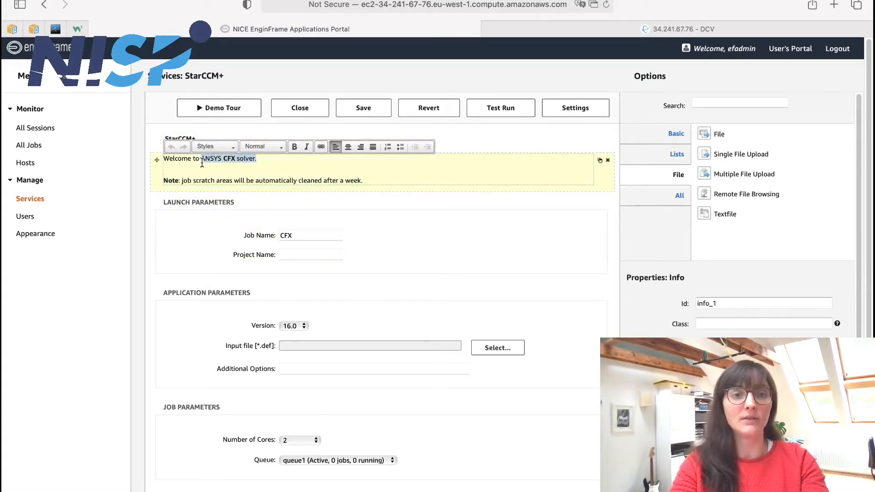
{"action": "type", "text": "Star"}
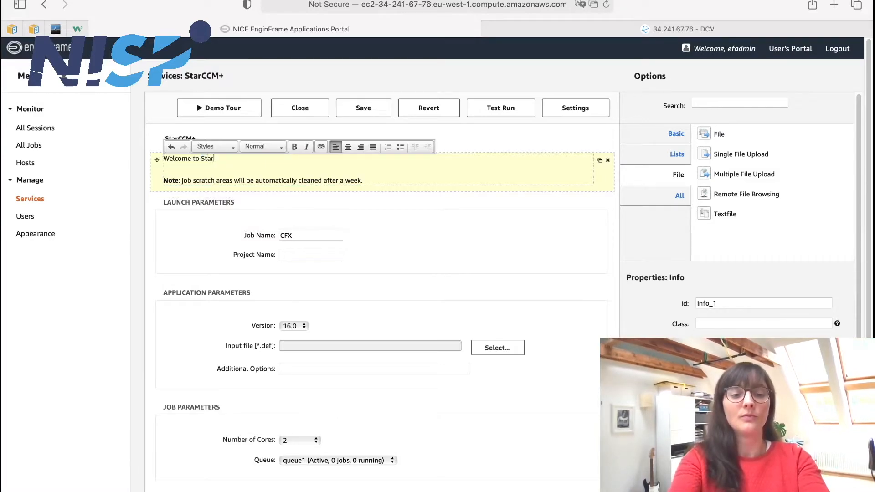
{"action": "type", "text": "CCM+"}
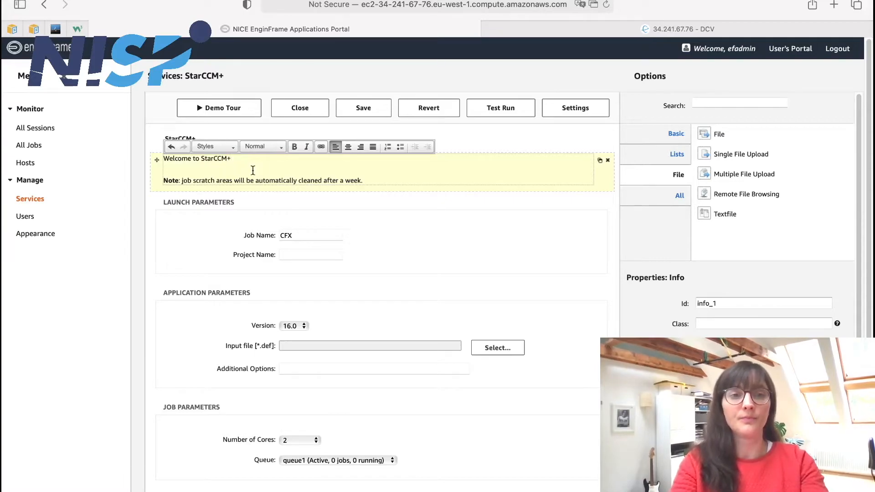
Step: Delete the note about job scratch areas and the blank lines below the welcome sentence
{"action": "left_click_drag", "start_coordinate": [372, 181], "coordinate": [160, 181]}
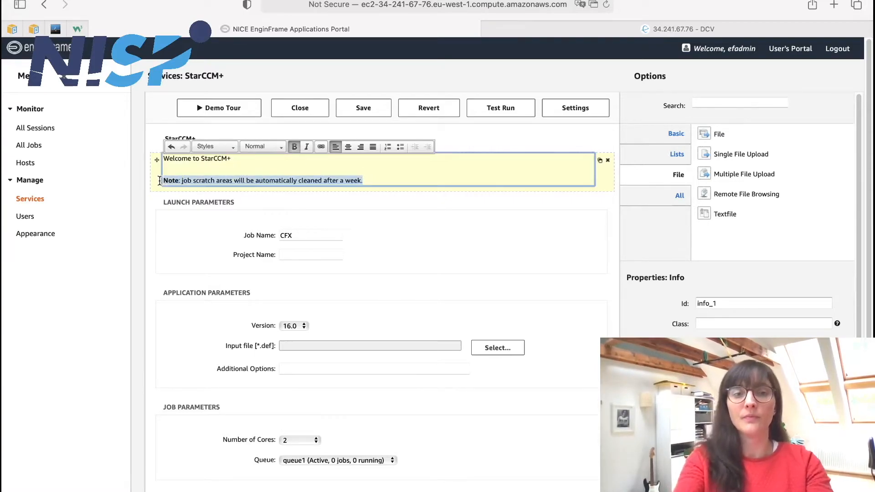
{"action": "key", "text": "BackSpace"}
{"action": "key", "text": "BackSpace"}
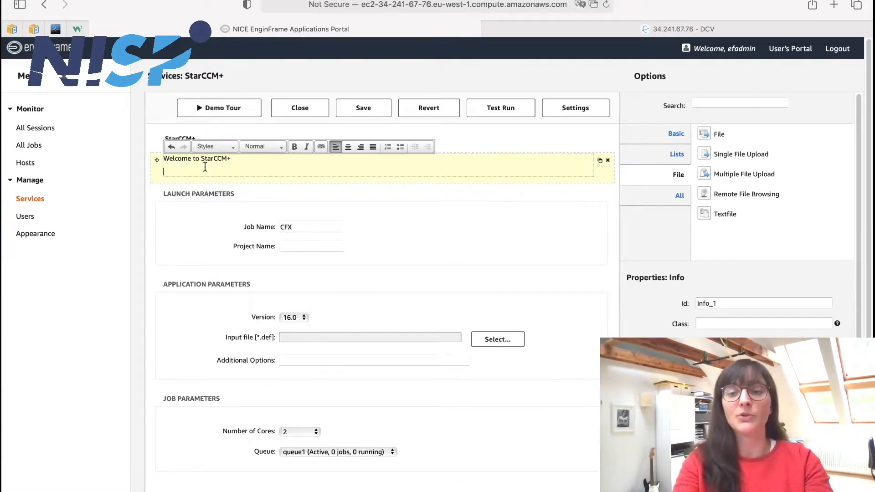
{"action": "key", "text": "BackSpace"}
{"action": "left_click", "coordinate": [485, 188]}
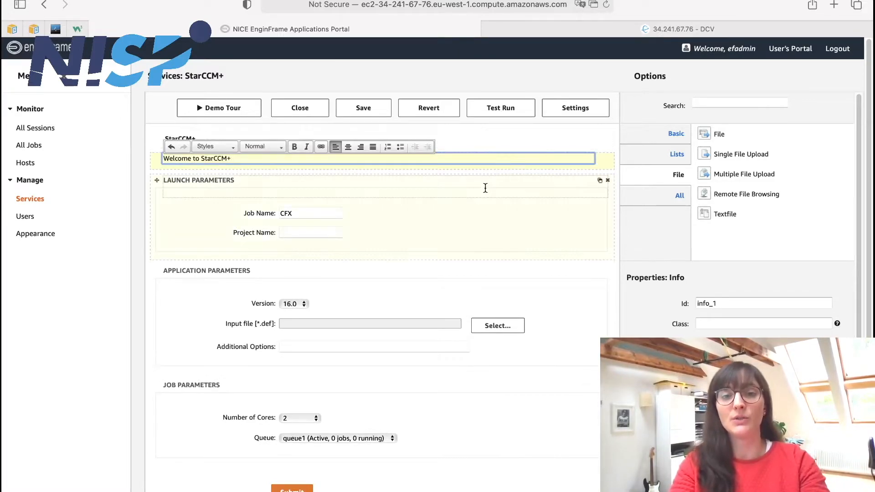
{"action": "left_click", "coordinate": [496, 139]}
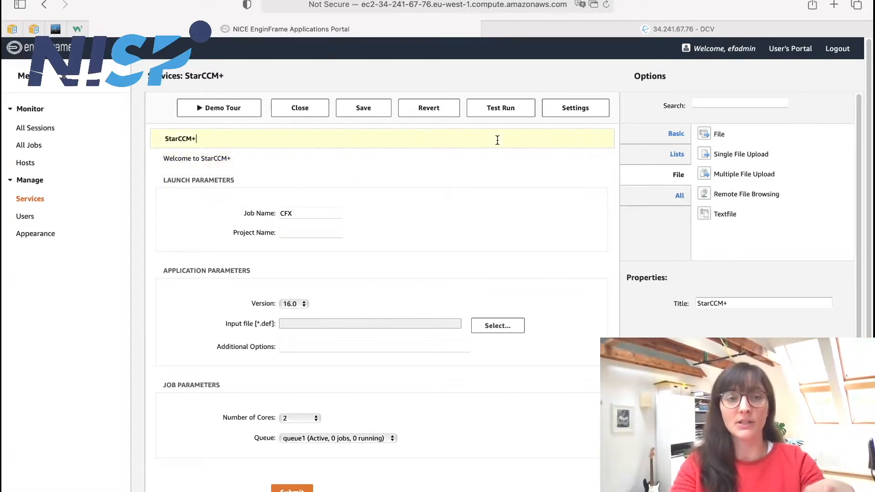
Step: Save the StarCCM+ service, test-run it to check the welcome text on its form, and return to the service editor
{"action": "left_click", "coordinate": [501, 109]}
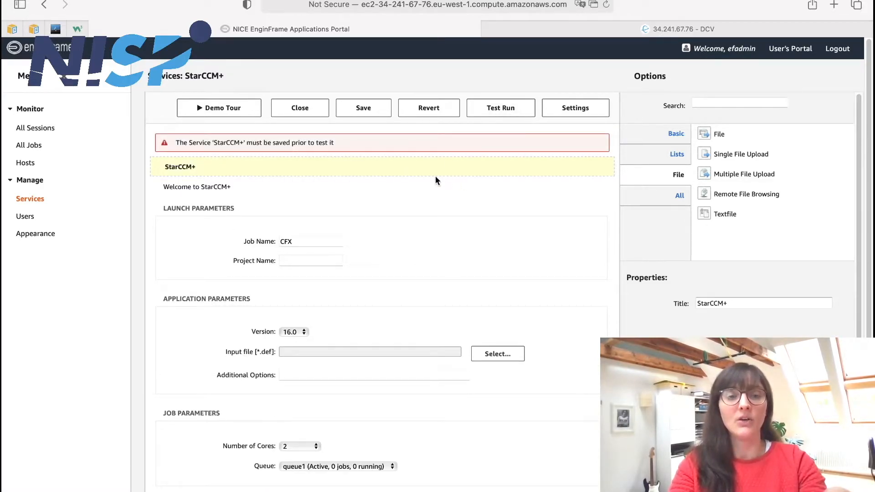
{"action": "left_click", "coordinate": [369, 109]}
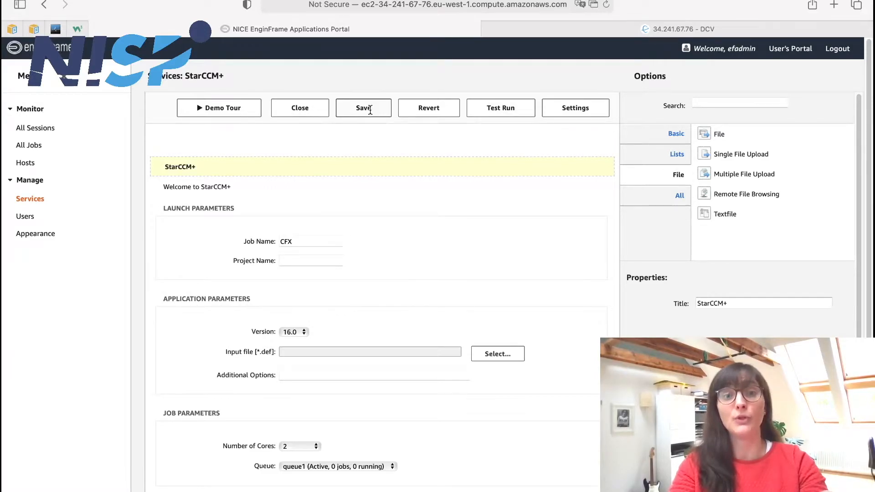
{"action": "left_click", "coordinate": [508, 109]}
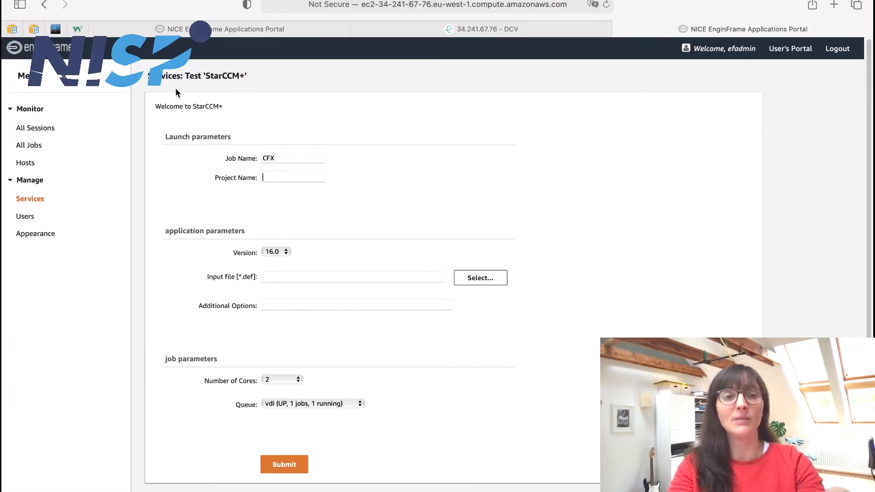
{"action": "left_click_drag", "start_coordinate": [154, 106], "coordinate": [227, 110]}
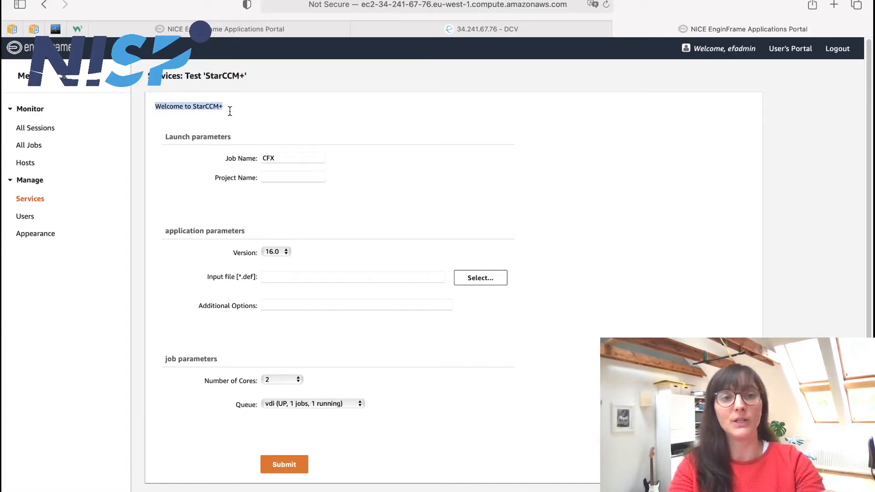
{"action": "left_click", "coordinate": [300, 110]}
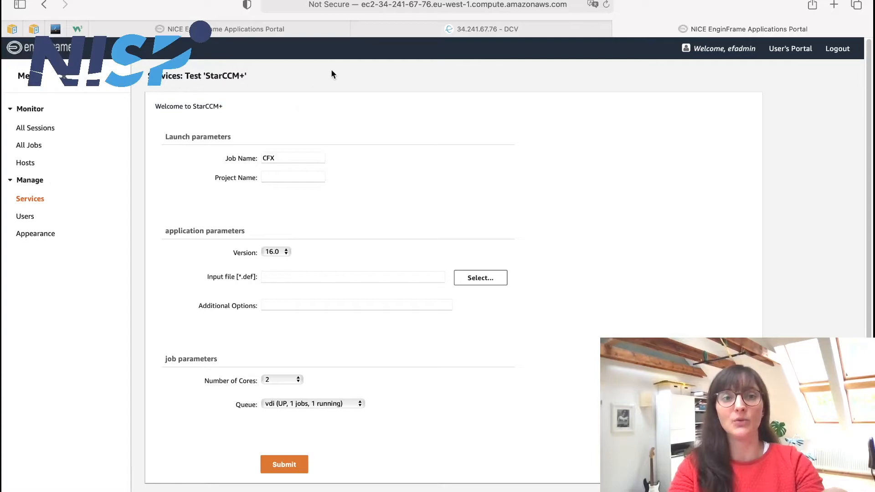
{"action": "left_click", "coordinate": [284, 32]}
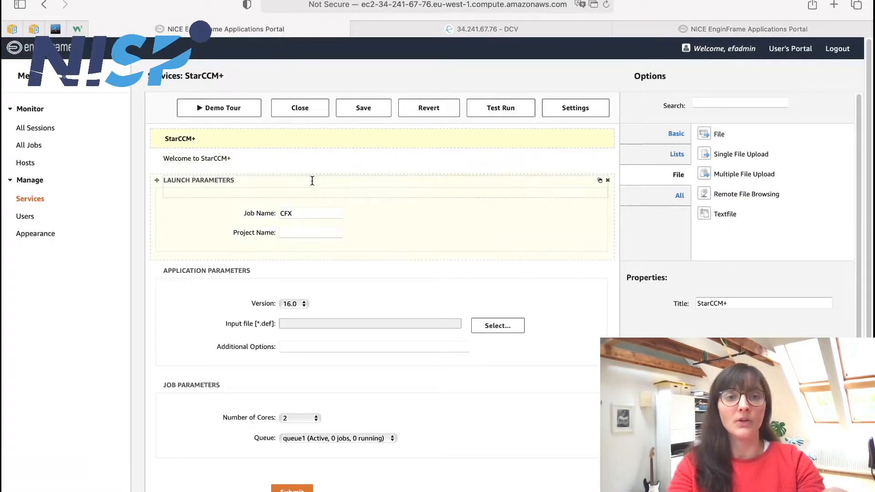
Step: Examine the Launch Parameters group and the Id and Label properties of its Job Name field
{"action": "left_click", "coordinate": [156, 194]}
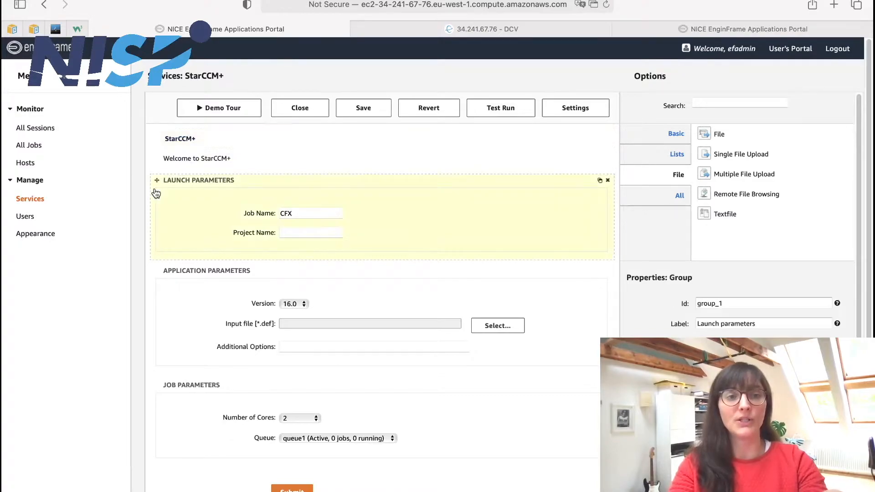
{"action": "left_click", "coordinate": [336, 213]}
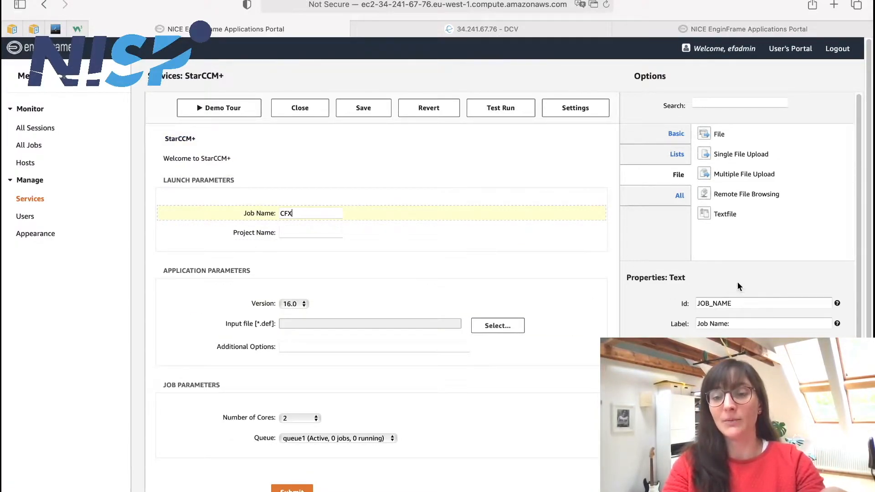
{"action": "left_click_drag", "start_coordinate": [741, 324], "coordinate": [691, 322]}
{"action": "left_click", "coordinate": [750, 321]}
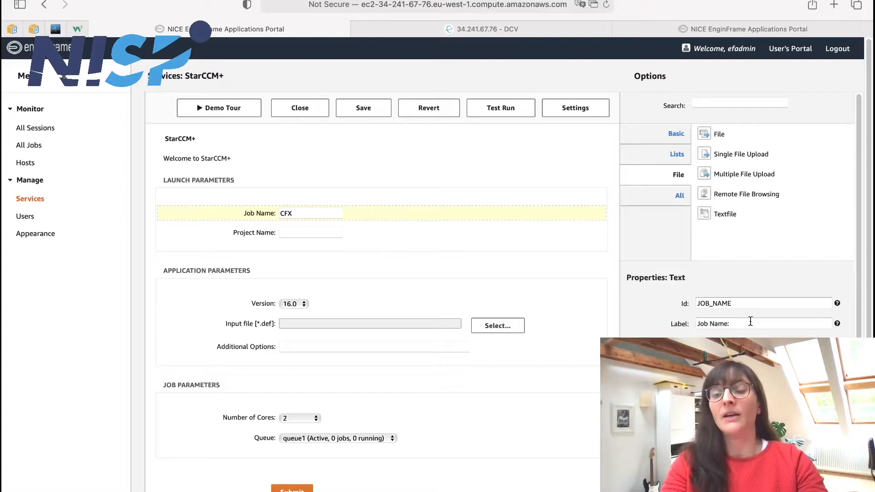
{"action": "left_click", "coordinate": [747, 304]}
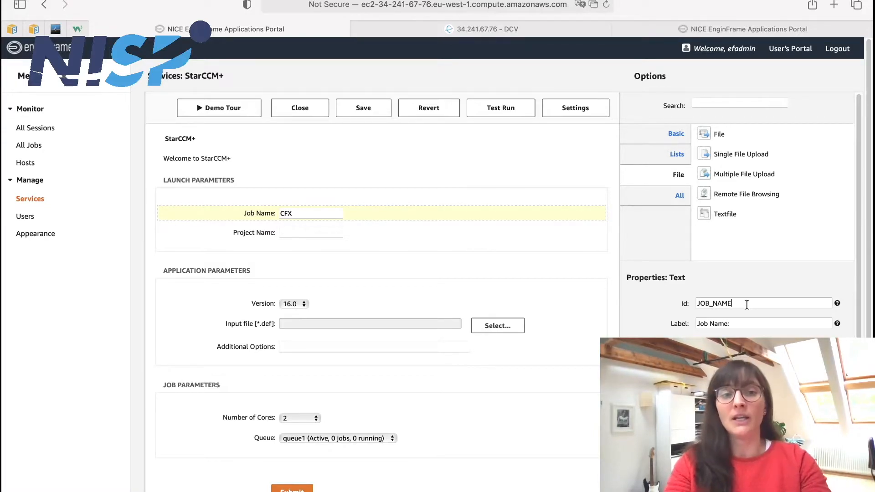
{"action": "left_click", "coordinate": [462, 214]}
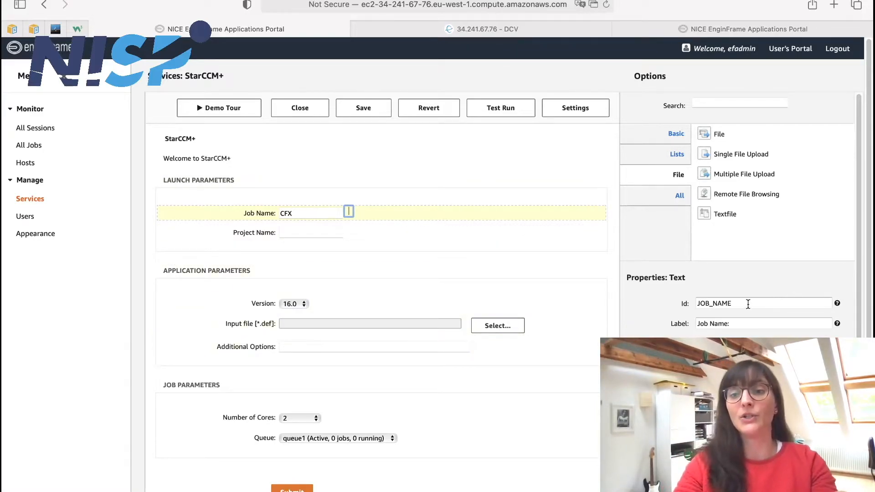
{"action": "left_click_drag", "start_coordinate": [747, 303], "coordinate": [691, 304]}
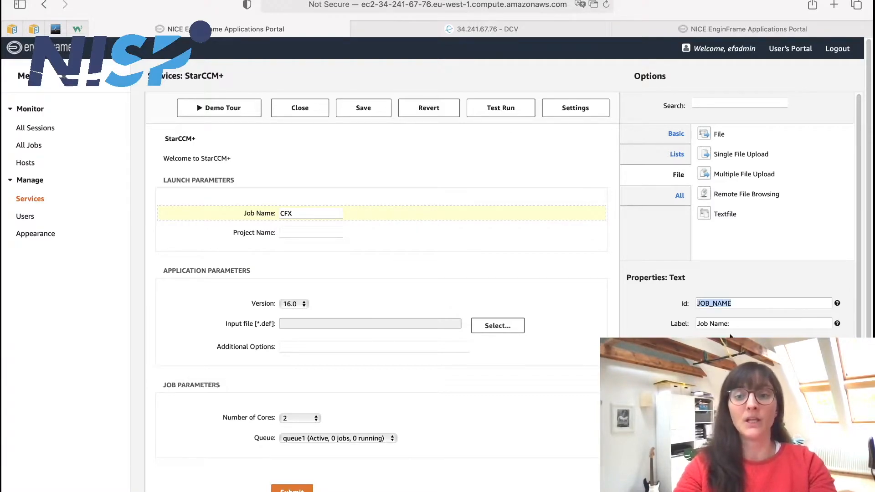
{"action": "left_click", "coordinate": [748, 324]}
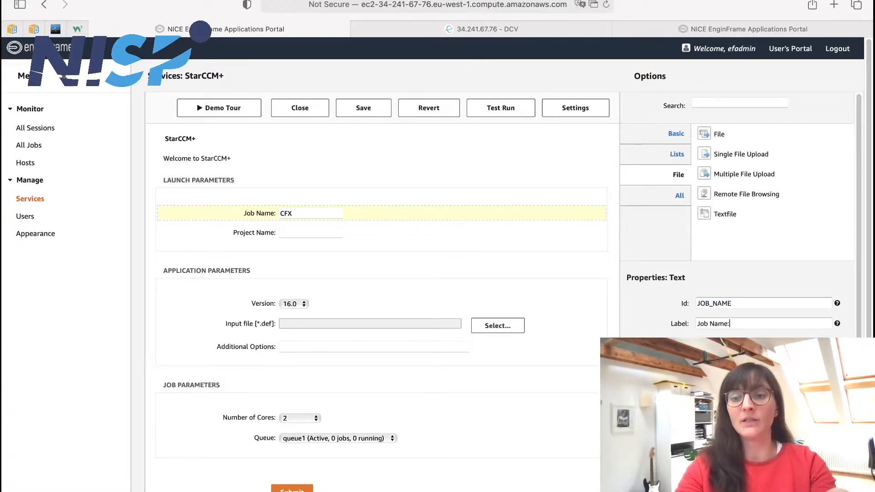
Step: Set the default value of the Job Name field to StarCCM+
{"action": "left_click", "coordinate": [748, 344]}
{"action": "key", "text": "BackSpace"}
{"action": "key", "text": "BackSpace"}
{"action": "key", "text": "BackSpace"}
{"action": "type", "text": "StarCCM"}
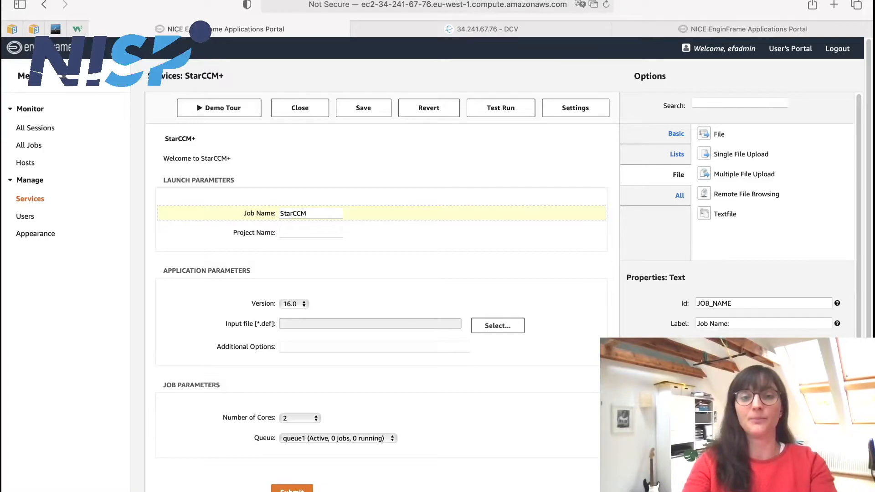
{"action": "type", "text": "+"}
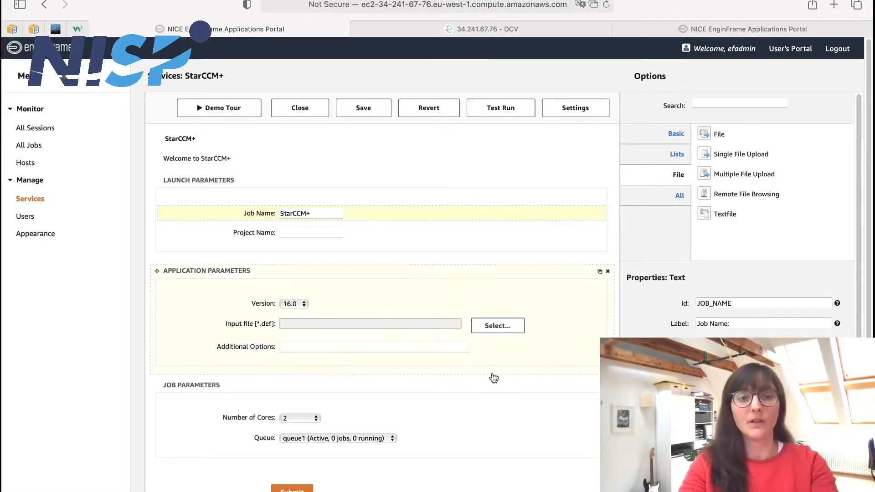
Step: Replace the Project Name field in the Launch Parameters group with a Radio element below Job Name
{"action": "left_click", "coordinate": [380, 236]}
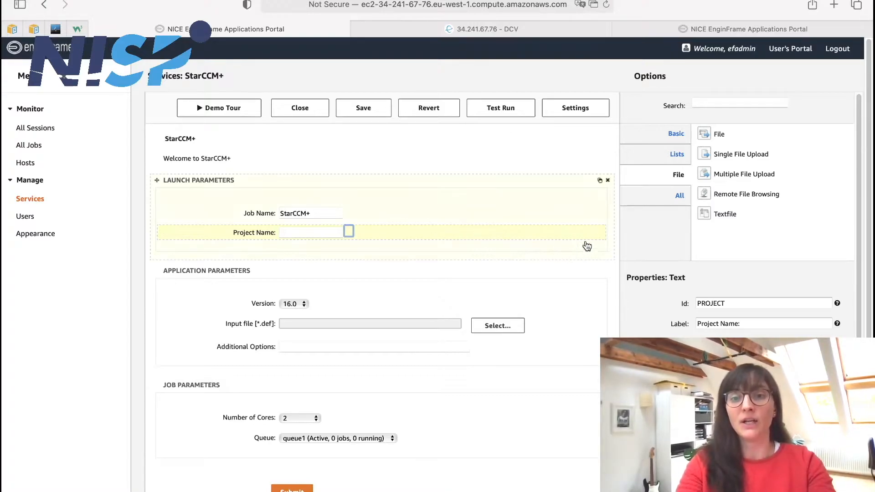
{"action": "left_click", "coordinate": [599, 231]}
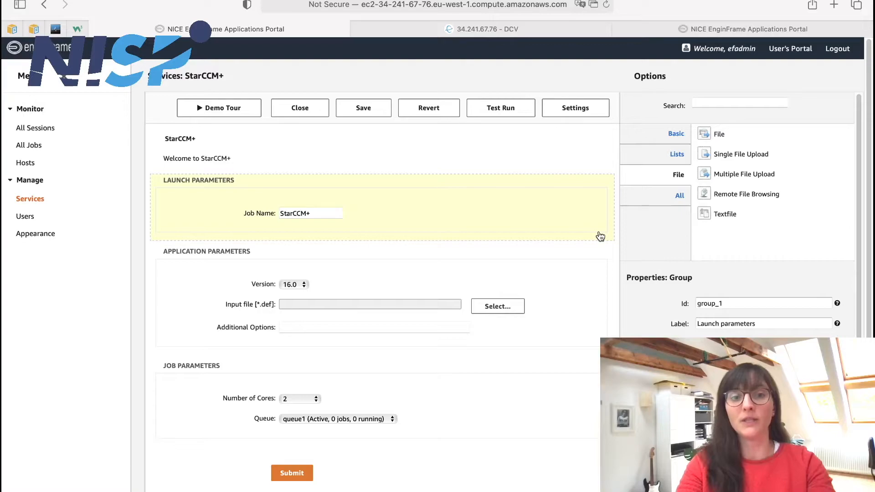
{"action": "left_click", "coordinate": [675, 155]}
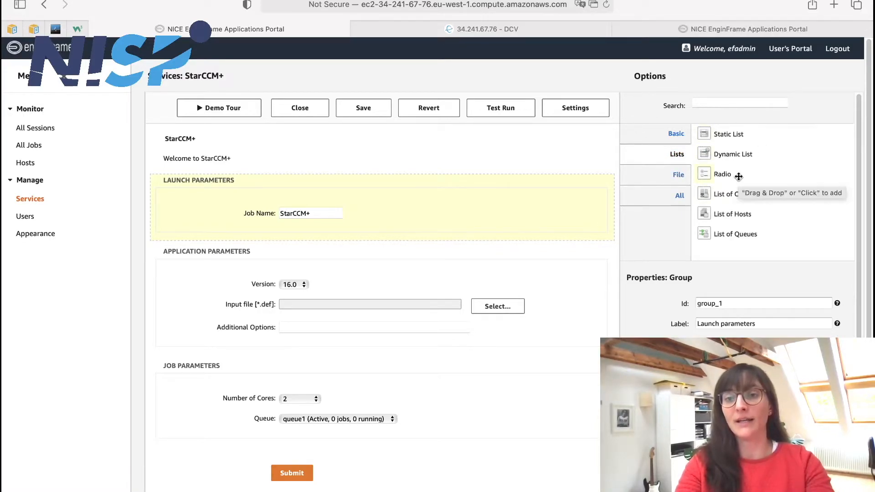
{"action": "left_click_drag", "start_coordinate": [738, 176], "coordinate": [345, 228]}
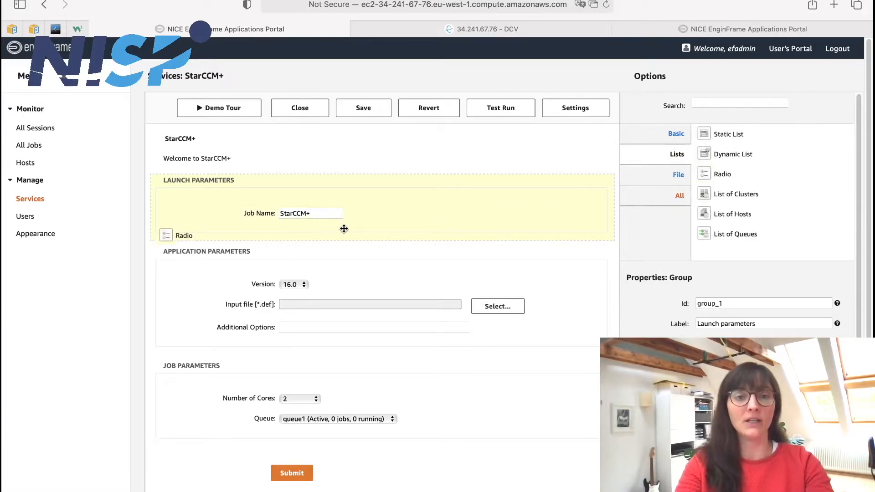
{"action": "left_click", "coordinate": [291, 231]}
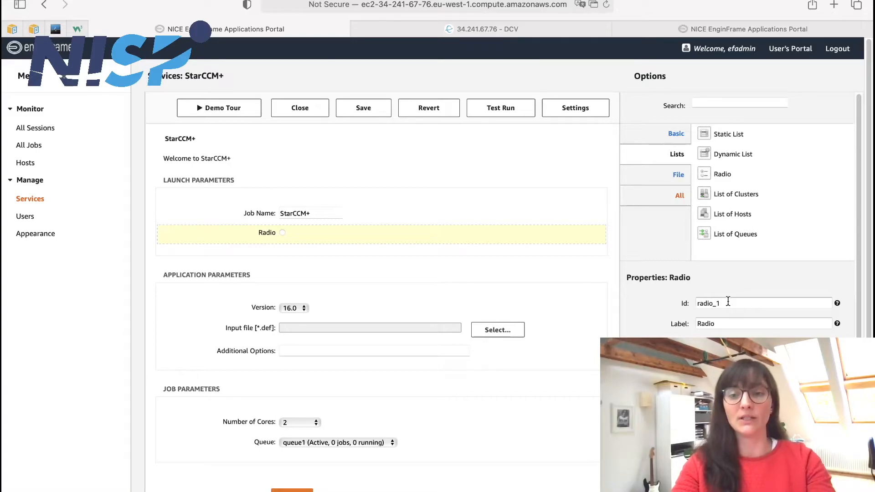
Step: Label the radio element Project and give it the options turbine and compressor, with turbine preselected
{"action": "double_click", "coordinate": [718, 325]}
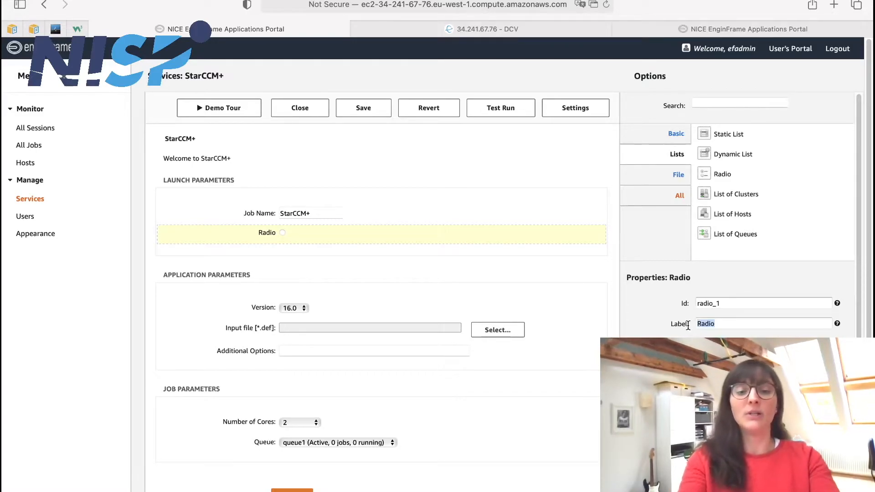
{"action": "type", "text": "Project"}
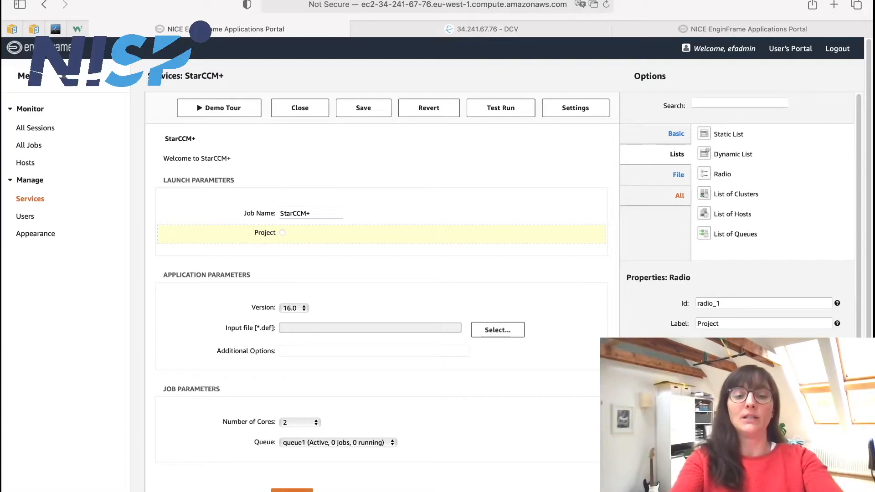
{"action": "type", "text": "turbine"}
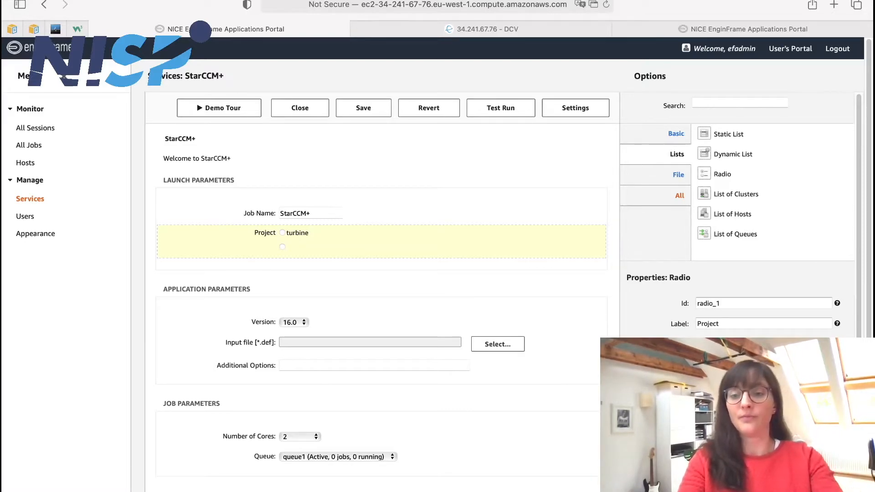
{"action": "type", "text": "compressor"}
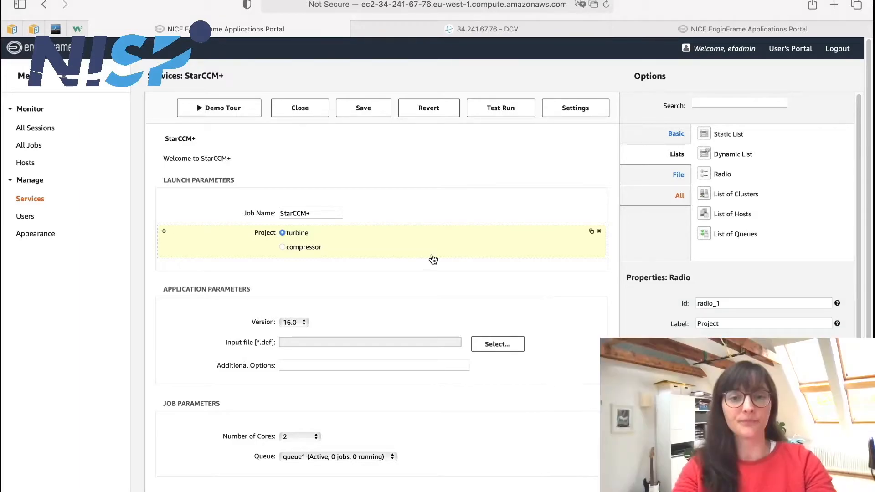
Step: Add a new Group element between the Launch Parameters and Application Parameters groups and select it
{"action": "left_click", "coordinate": [674, 141]}
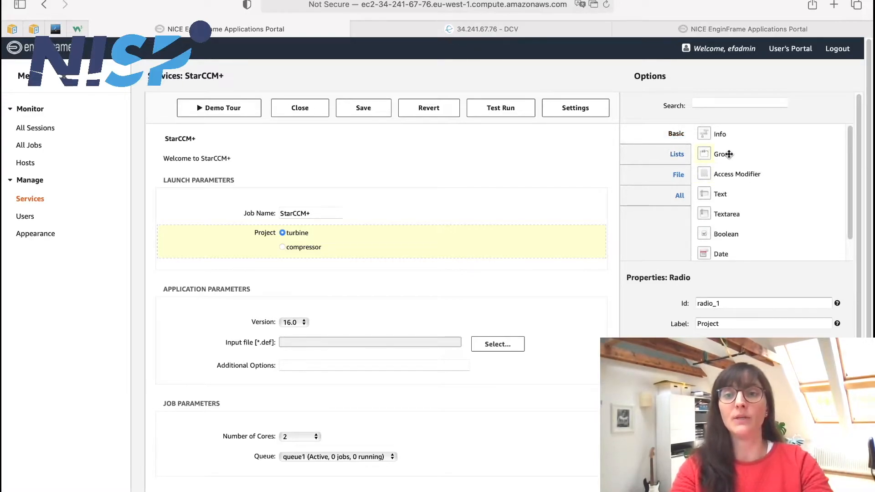
{"action": "left_click_drag", "start_coordinate": [725, 152], "coordinate": [373, 281]}
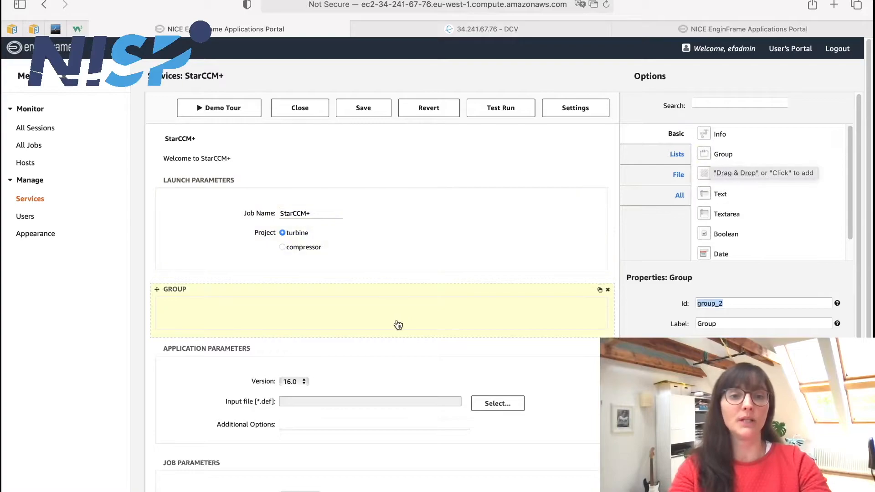
{"action": "left_click", "coordinate": [186, 287]}
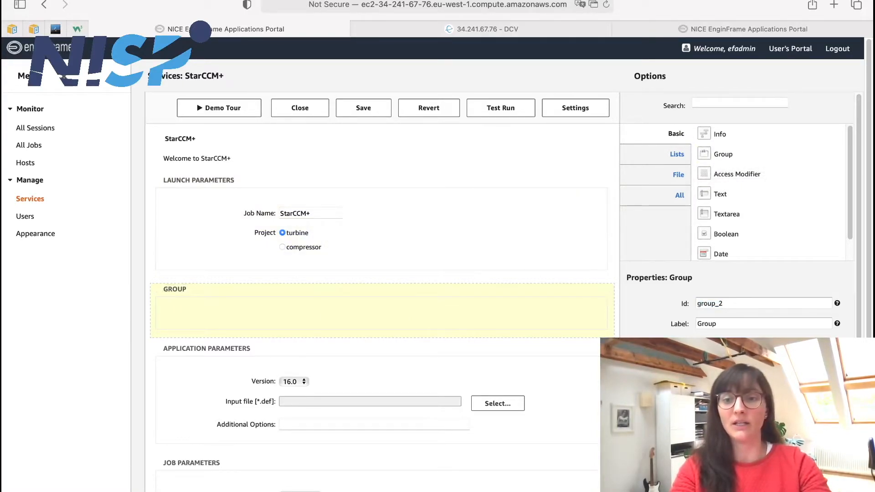
Step: Label the new group between Launch Parameters and Application Parameters as Test
{"action": "double_click", "coordinate": [721, 324]}
{"action": "type", "text": "TEst"}
{"action": "key", "text": "BackSpace"}
{"action": "key", "text": "BackSpace"}
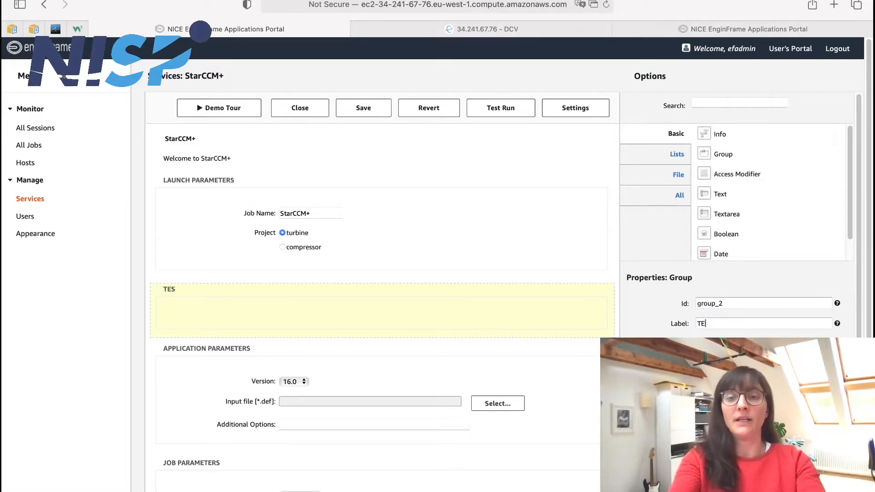
{"action": "key", "text": "BackSpace"}
{"action": "type", "text": "est"}
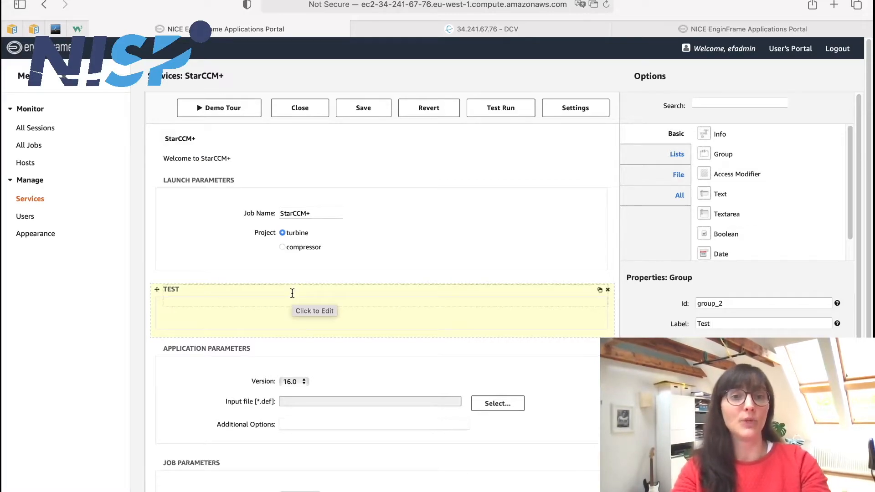
Step: Save the service and preview it in a test run, and delete the Test group from the form in the editor
{"action": "left_click", "coordinate": [367, 110]}
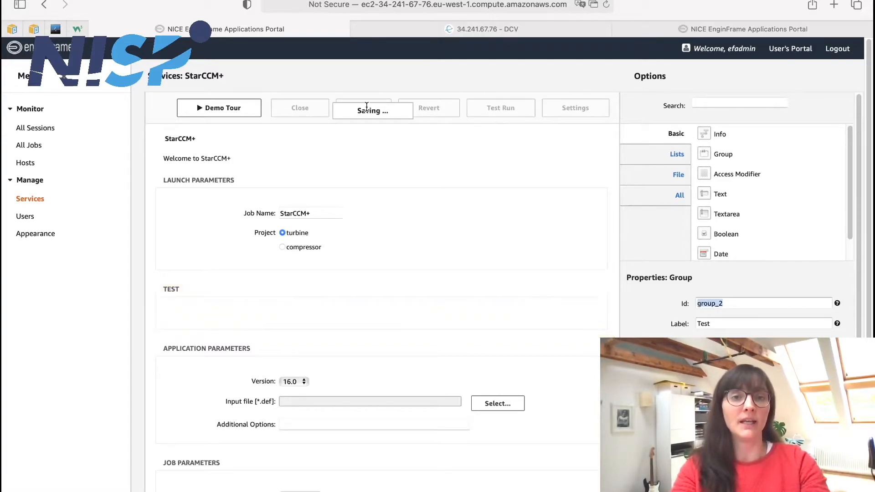
{"action": "left_click", "coordinate": [509, 110]}
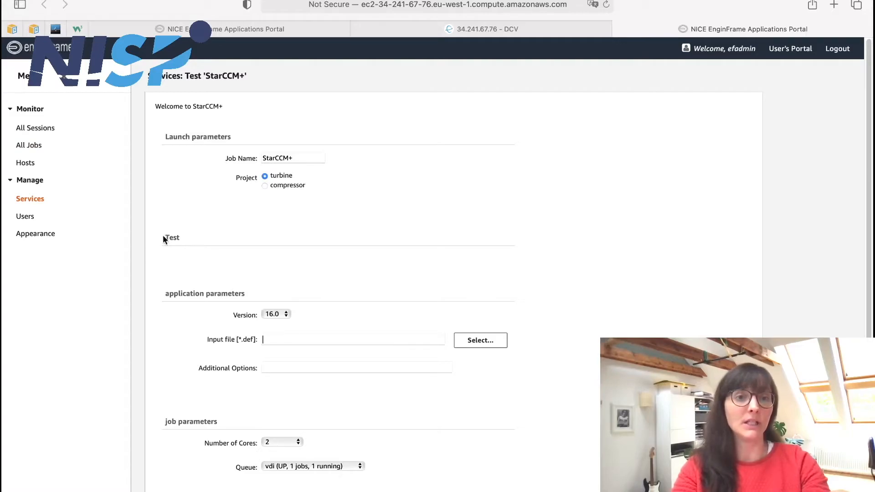
{"action": "left_click", "coordinate": [259, 29]}
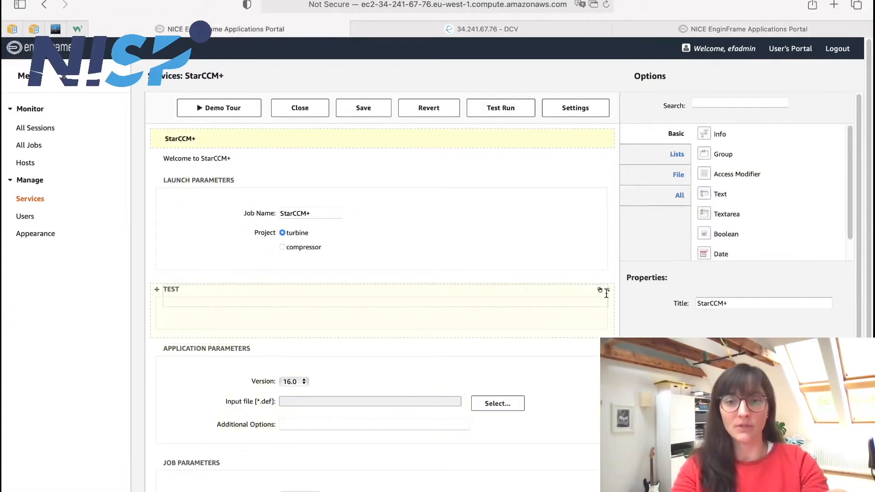
{"action": "left_click", "coordinate": [607, 291]}
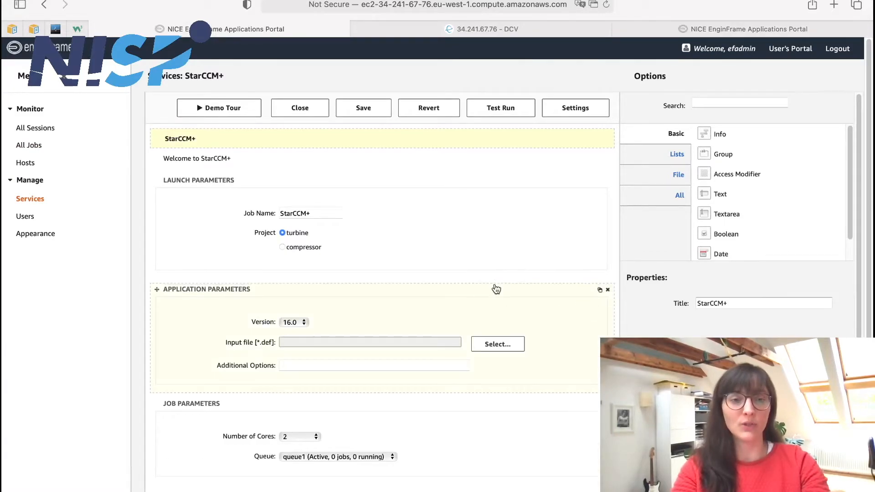
Step: Examine the Id, other properties and selectable options of the Version list in the Application Parameters group
{"action": "scroll", "coordinate": [496, 289], "scroll_direction": "down", "scroll_amount": 2}
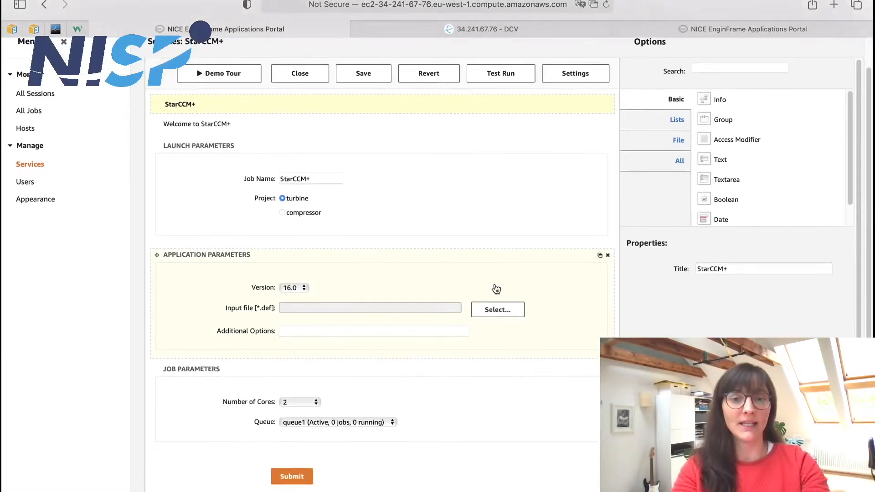
{"action": "left_click", "coordinate": [341, 255]}
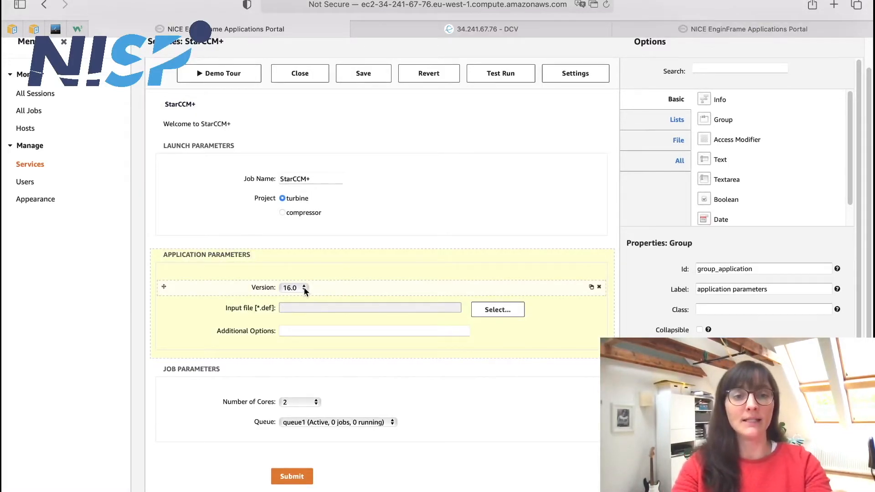
{"action": "left_click", "coordinate": [327, 292]}
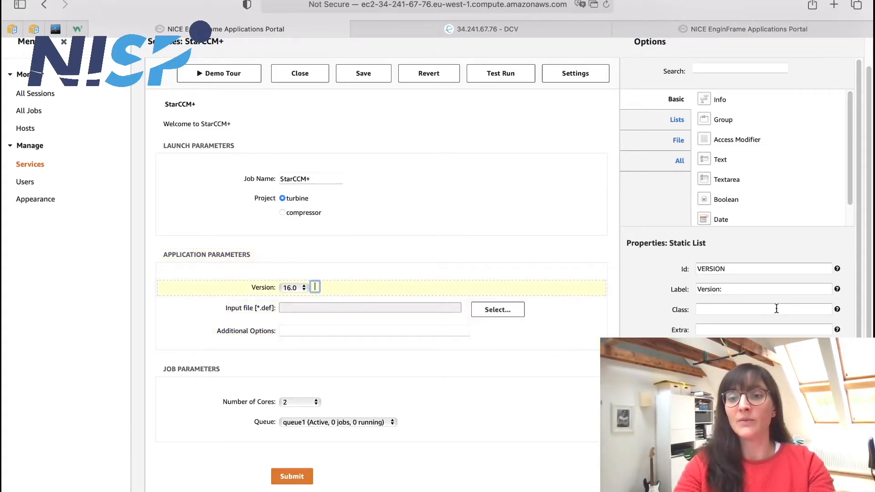
{"action": "left_click_drag", "start_coordinate": [733, 270], "coordinate": [690, 269]}
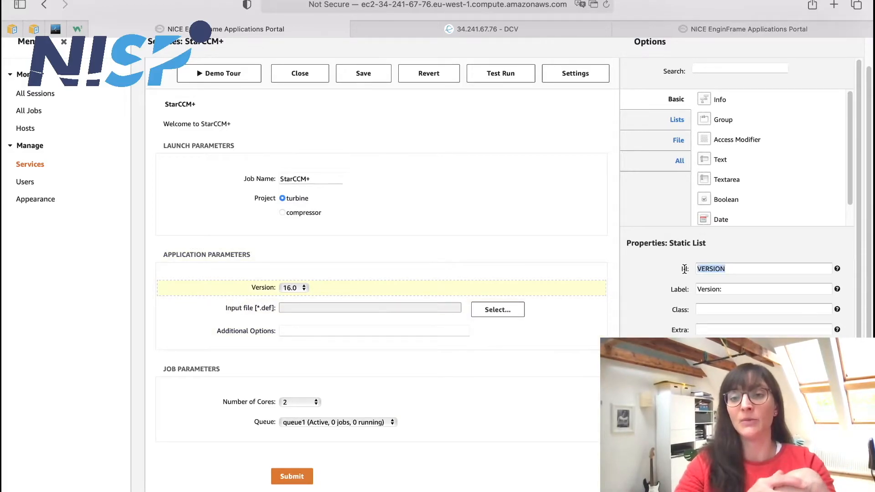
{"action": "left_click", "coordinate": [752, 268]}
{"action": "scroll", "coordinate": [754, 303], "scroll_direction": "down", "scroll_amount": 3}
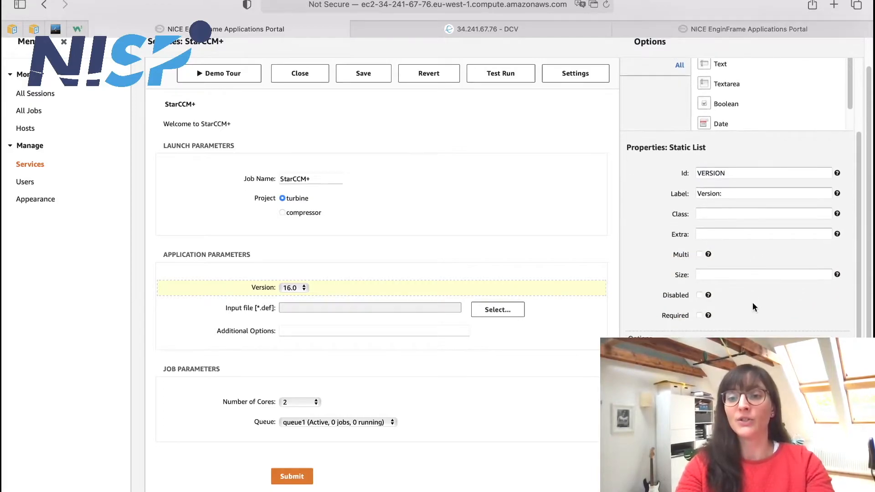
{"action": "scroll", "coordinate": [738, 196], "scroll_direction": "up", "scroll_amount": 3}
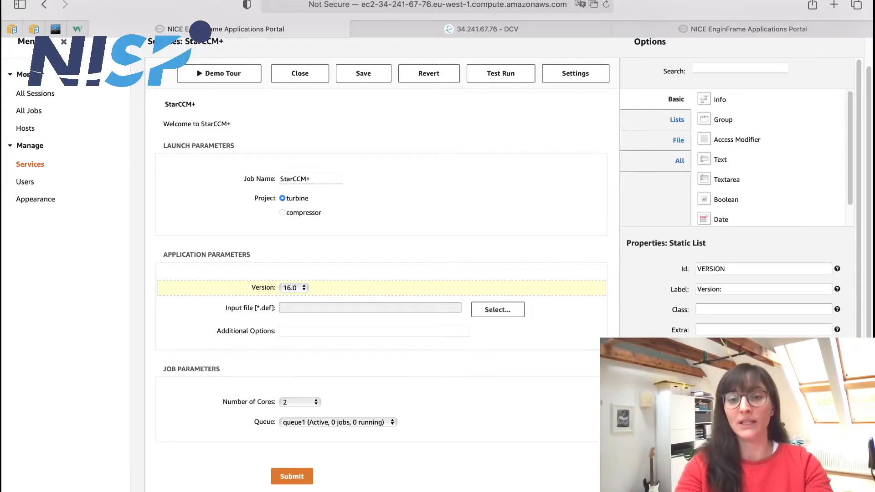
{"action": "left_click", "coordinate": [302, 287]}
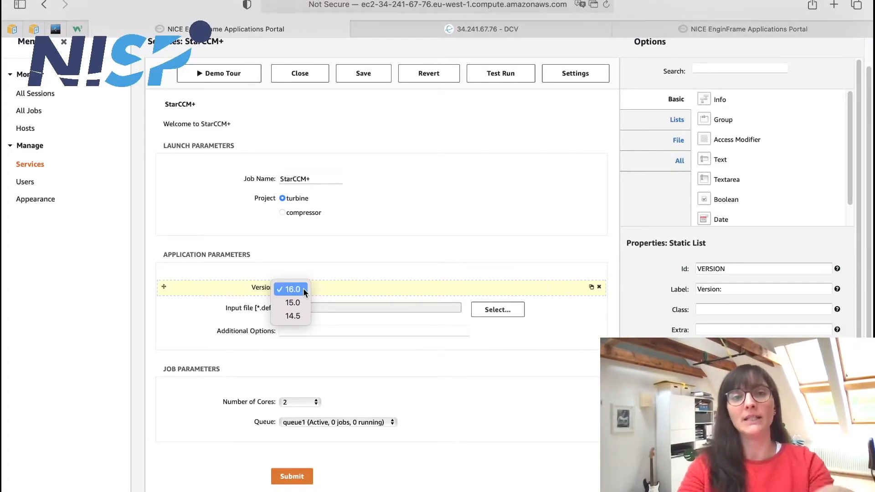
Step: Replace the Version list with a Text element above the Input file field in the Application Parameters group
{"action": "left_click", "coordinate": [600, 288]}
{"action": "left_click", "coordinate": [600, 287]}
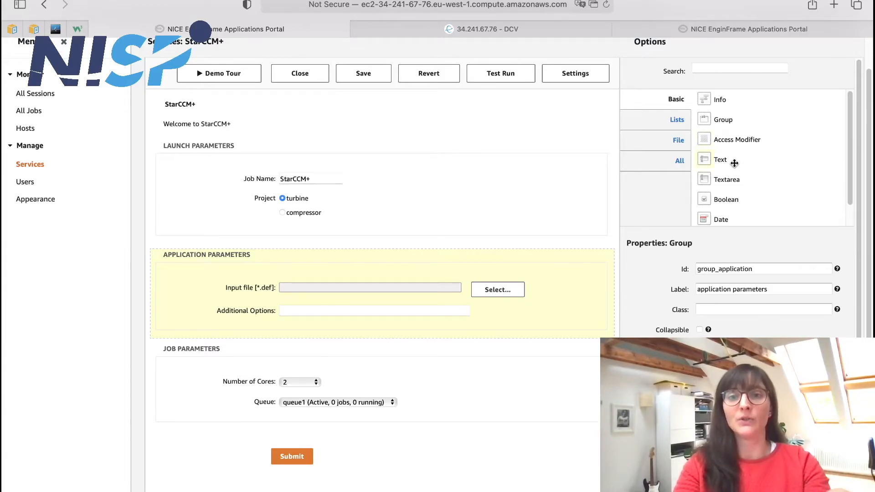
{"action": "left_click_drag", "start_coordinate": [716, 160], "coordinate": [351, 271]}
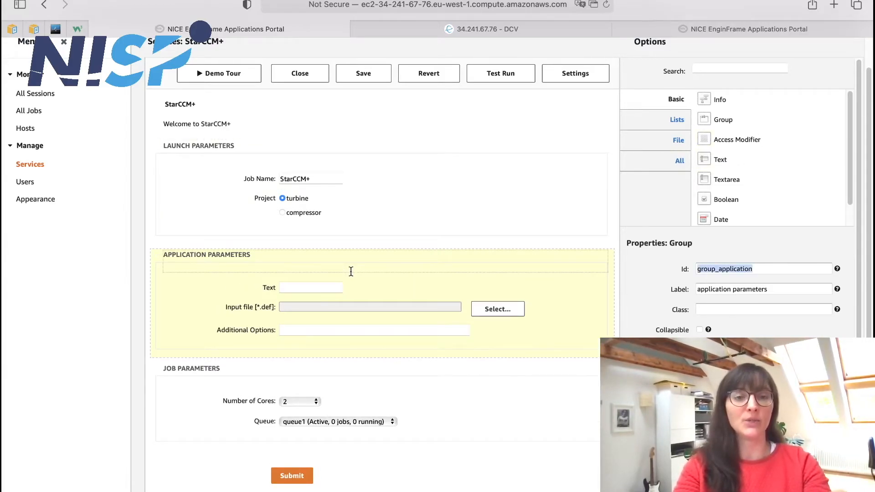
Step: Set the new text element's Id to POD_KEY and its label to Power On Demand License Key
{"action": "left_click", "coordinate": [303, 287]}
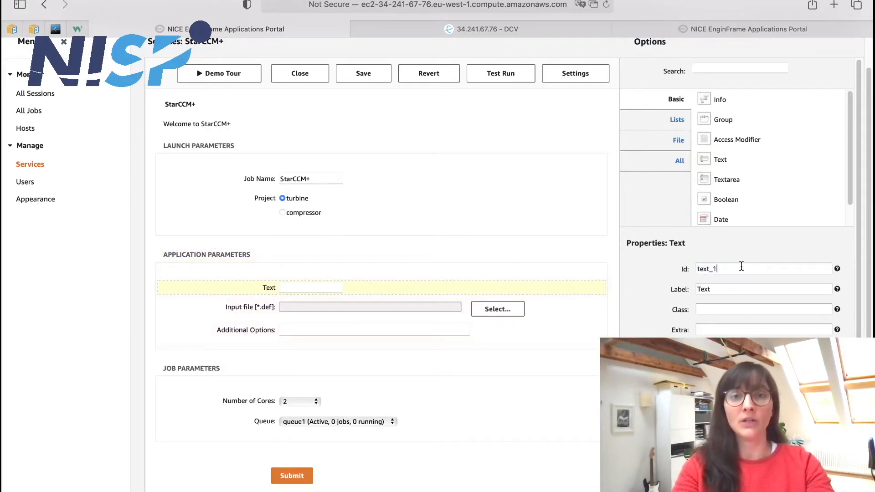
{"action": "left_click_drag", "start_coordinate": [732, 267], "coordinate": [690, 267]}
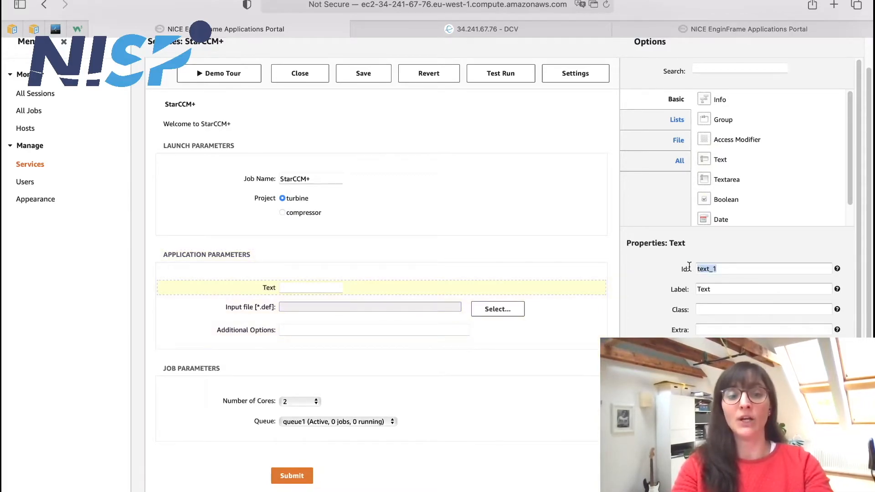
{"action": "type", "text": "POD"}
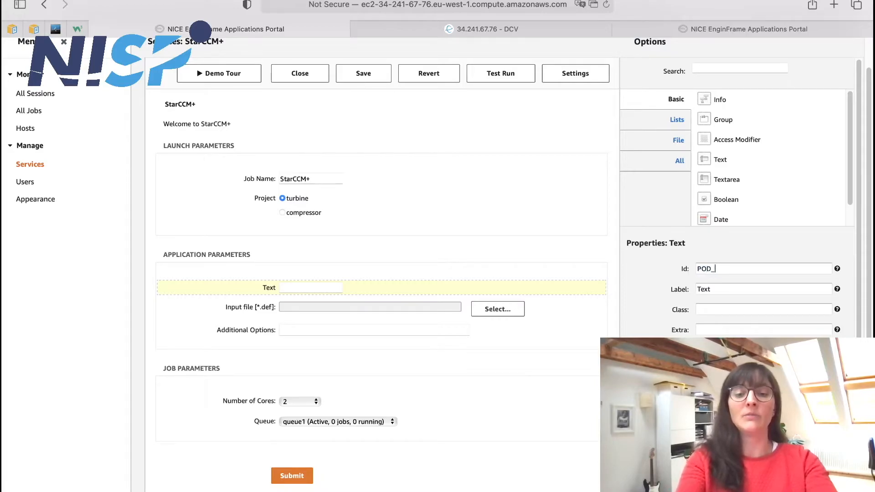
{"action": "type", "text": "_KEY"}
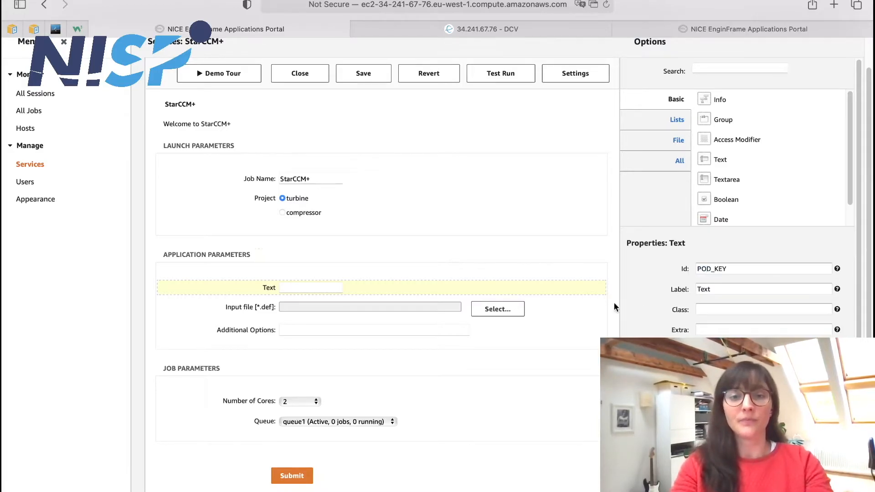
{"action": "left_click_drag", "start_coordinate": [723, 292], "coordinate": [689, 288]}
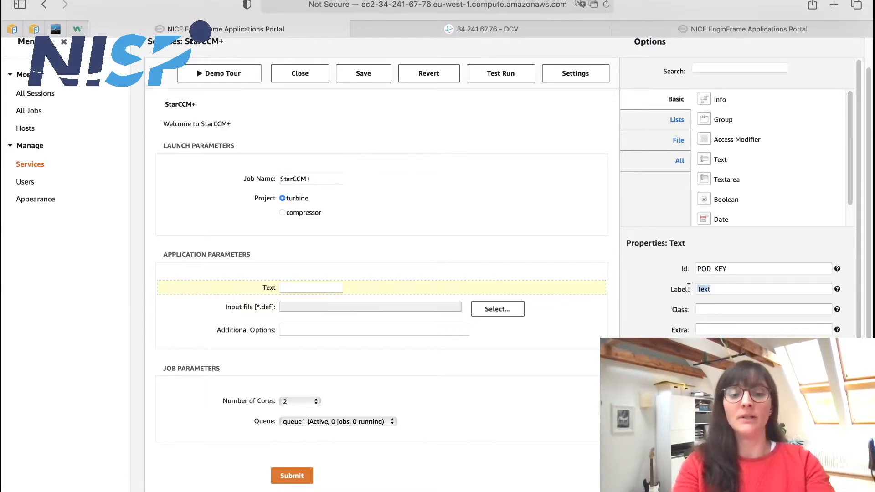
{"action": "type", "text": "Powe"}
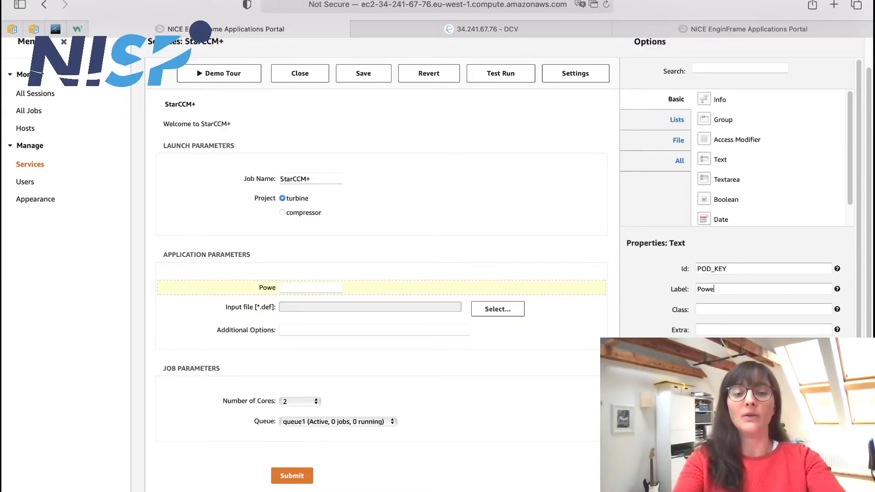
{"action": "type", "text": "r On Dema"}
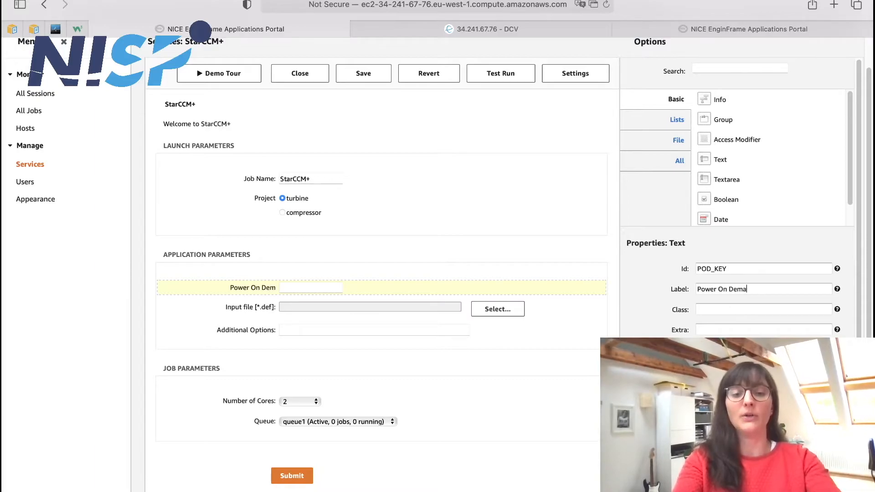
{"action": "type", "text": "nd Licen"}
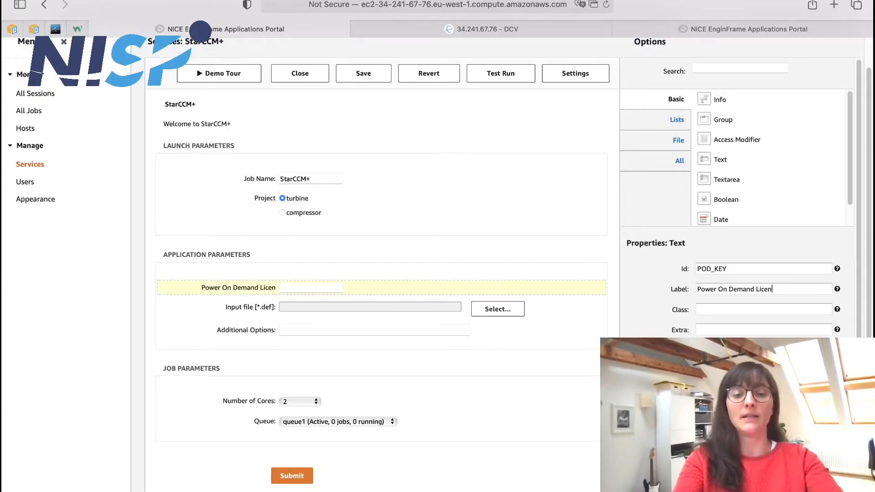
{"action": "type", "text": "se Key"}
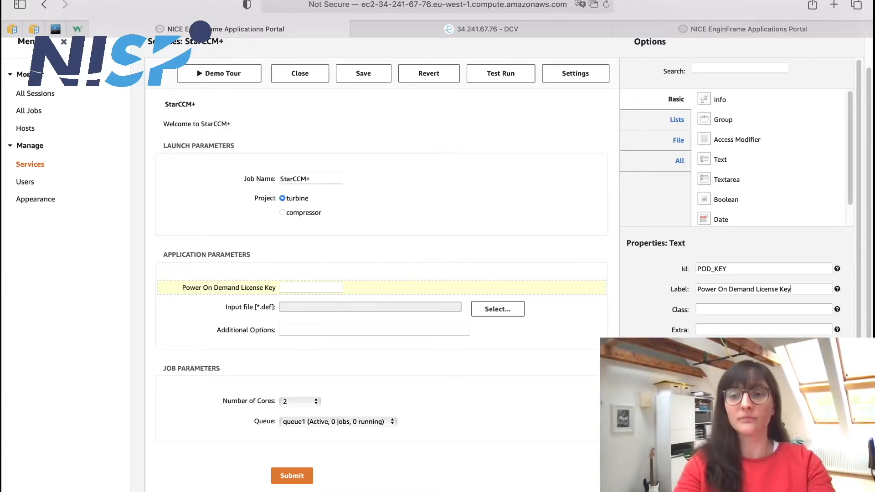
Step: Change the label of the remote file browsing field in Application Parameters to Input file [*.sim]:
{"action": "mouse_move", "coordinate": [554, 308]}
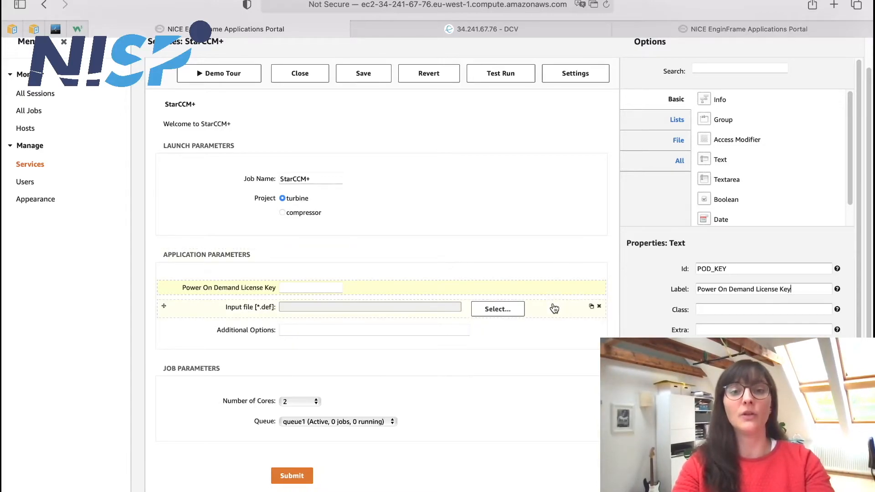
{"action": "left_click", "coordinate": [554, 309]}
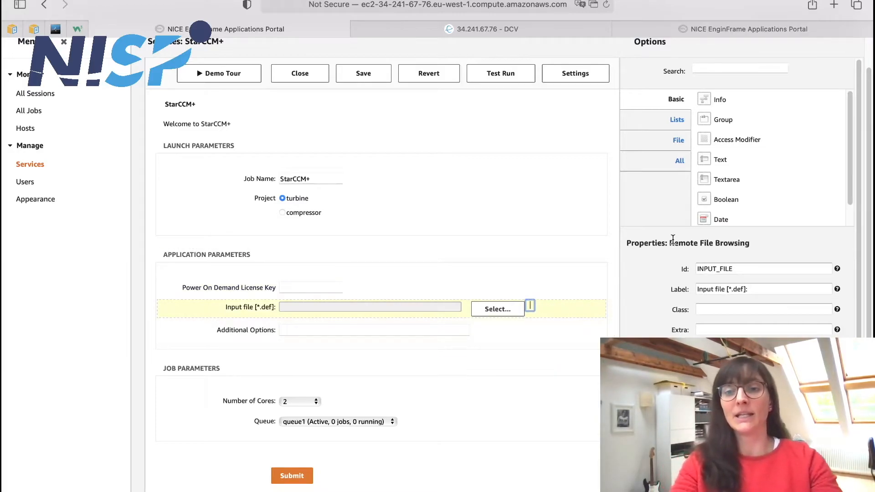
{"action": "left_click_drag", "start_coordinate": [671, 243], "coordinate": [745, 243]}
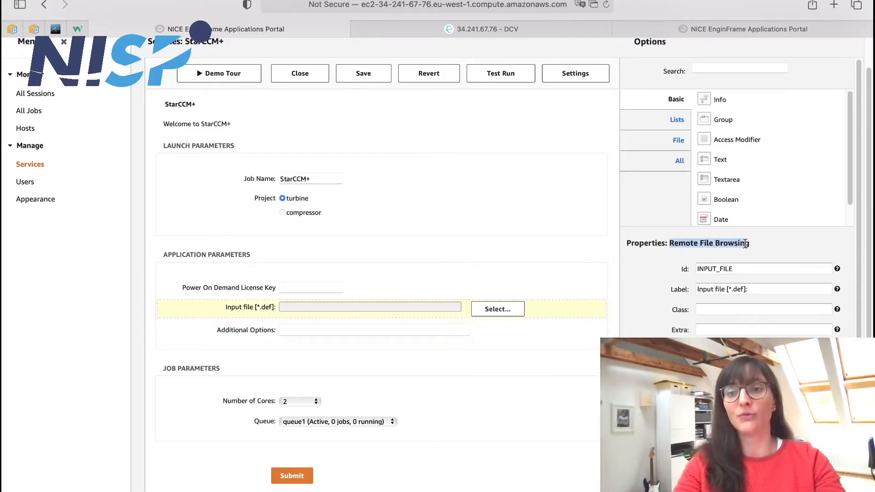
{"action": "left_click_drag", "start_coordinate": [742, 269], "coordinate": [687, 269]}
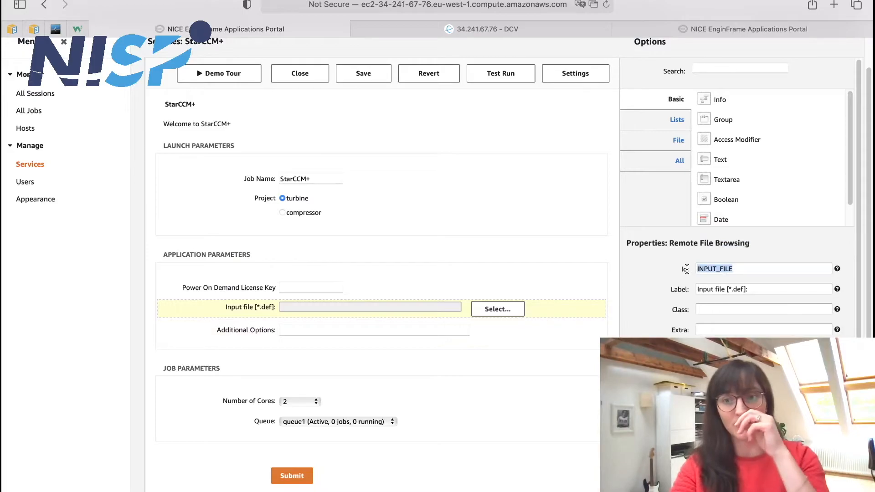
{"action": "left_click", "coordinate": [661, 360]}
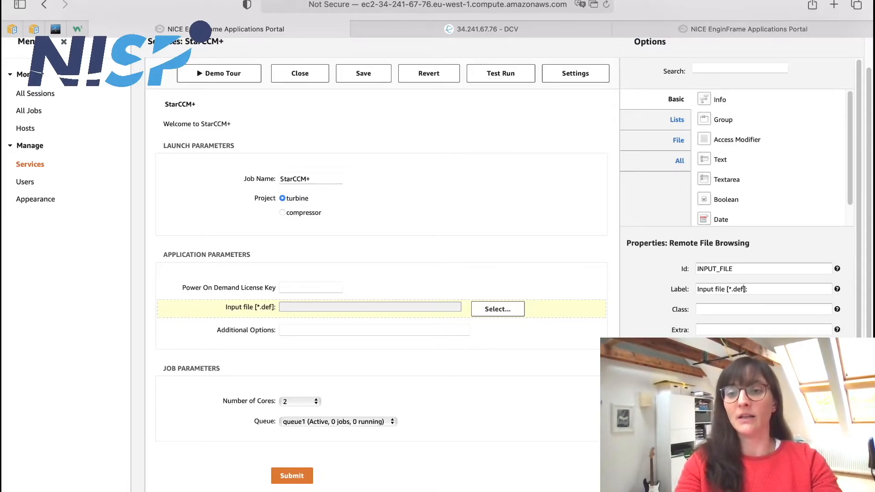
{"action": "key", "text": "BackSpace"}
{"action": "key", "text": "BackSpace"}
{"action": "key", "text": "BackSpace"}
{"action": "type", "text": "sim"}
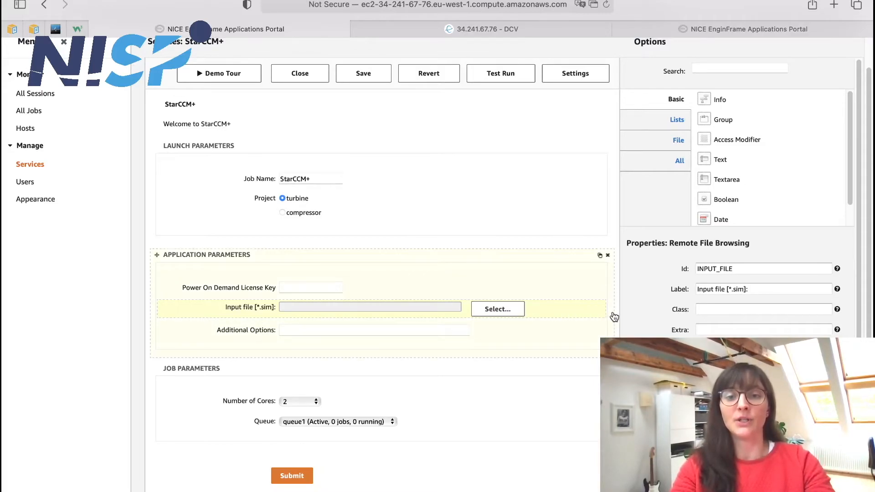
{"action": "left_click", "coordinate": [614, 317]}
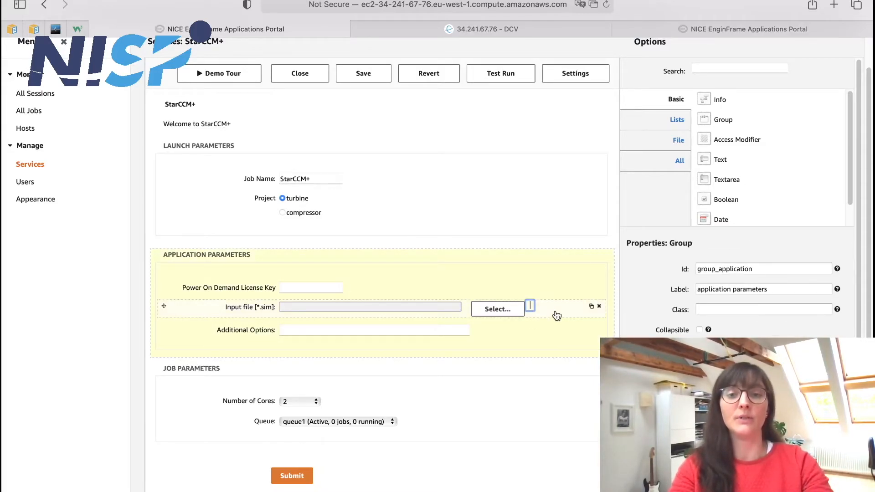
Step: Add a Single File Upload element between the Input file and Additional Options fields, and remove it again
{"action": "left_click", "coordinate": [557, 316]}
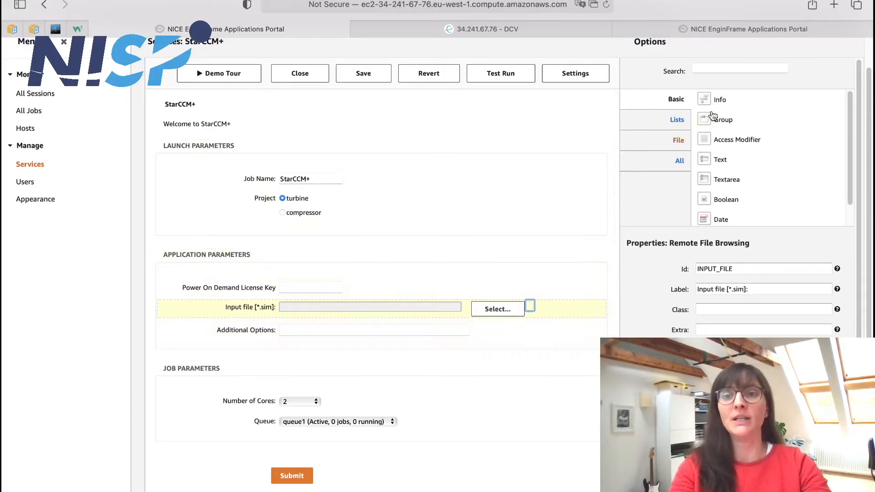
{"action": "left_click", "coordinate": [669, 145]}
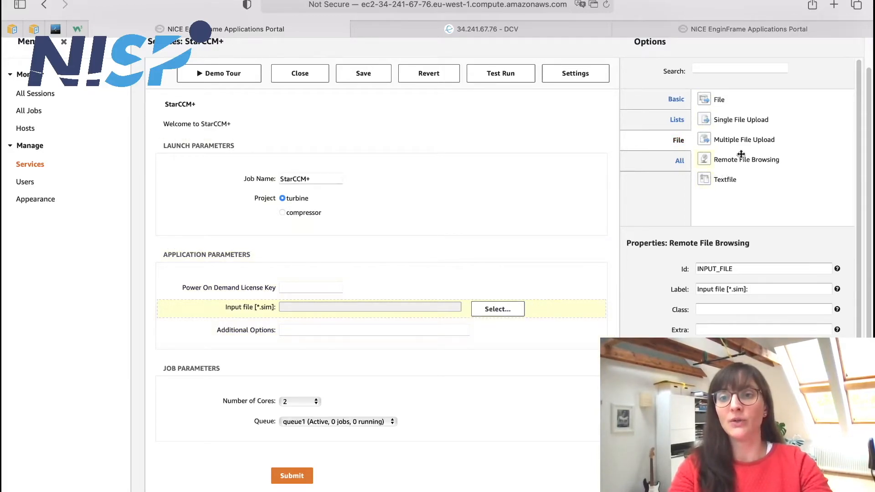
{"action": "left_click_drag", "start_coordinate": [749, 121], "coordinate": [538, 348]}
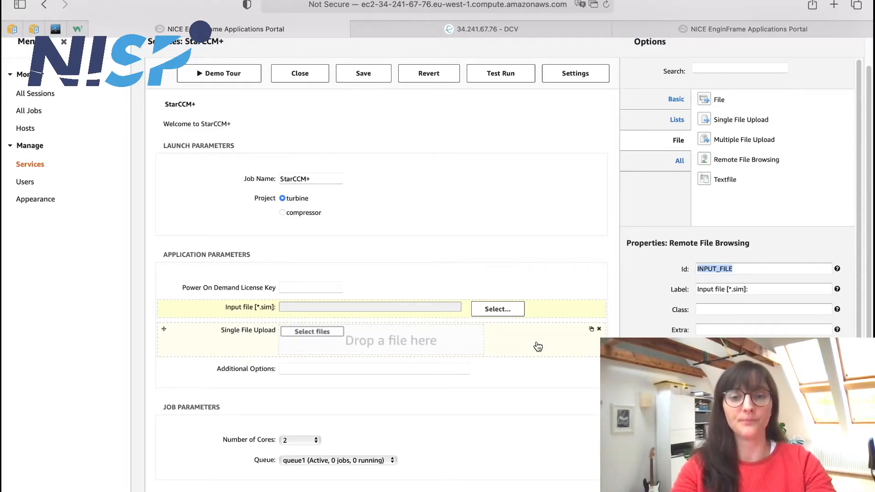
{"action": "left_click", "coordinate": [600, 328]}
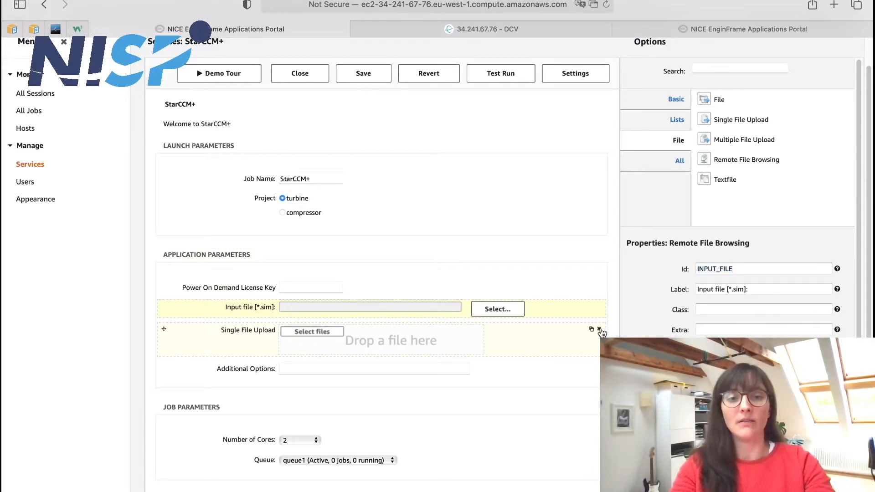
Step: Examine the Additional Options, Number of Cores and Queue fields, including the available core counts and each field's properties
{"action": "left_click", "coordinate": [501, 333]}
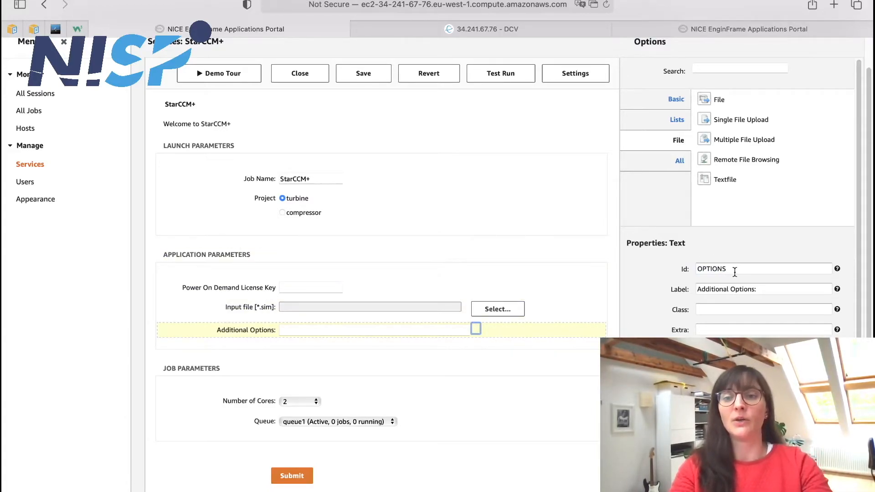
{"action": "left_click_drag", "start_coordinate": [736, 268], "coordinate": [695, 268]}
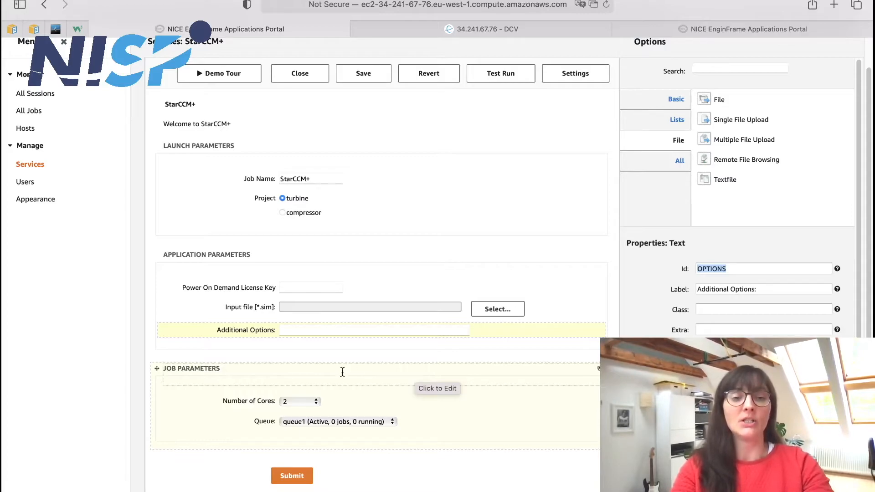
{"action": "left_click", "coordinate": [317, 403]}
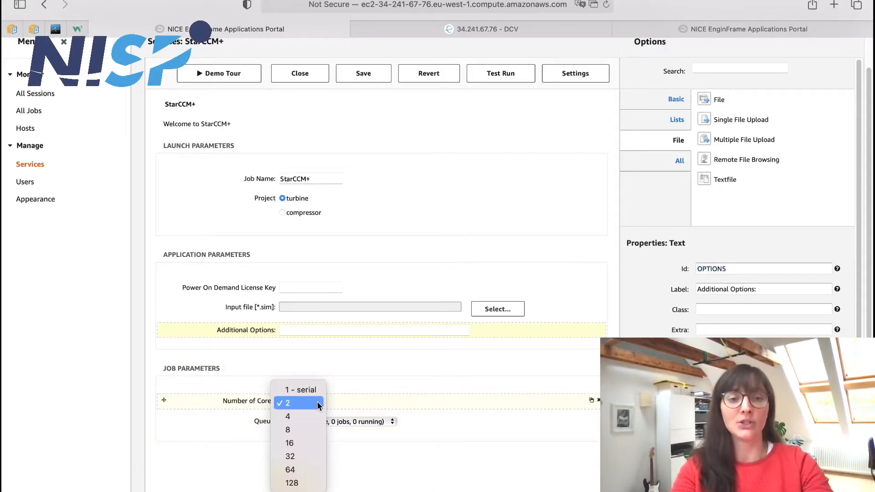
{"action": "left_click", "coordinate": [309, 403]}
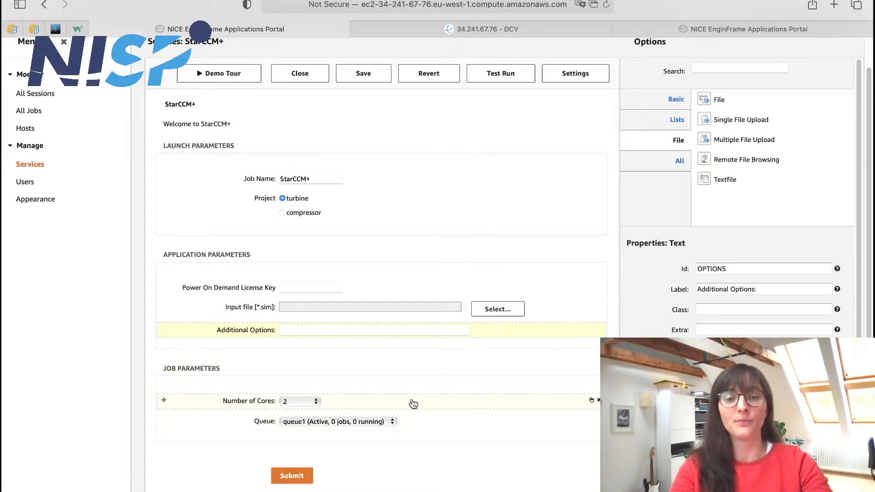
{"action": "left_click", "coordinate": [413, 405]}
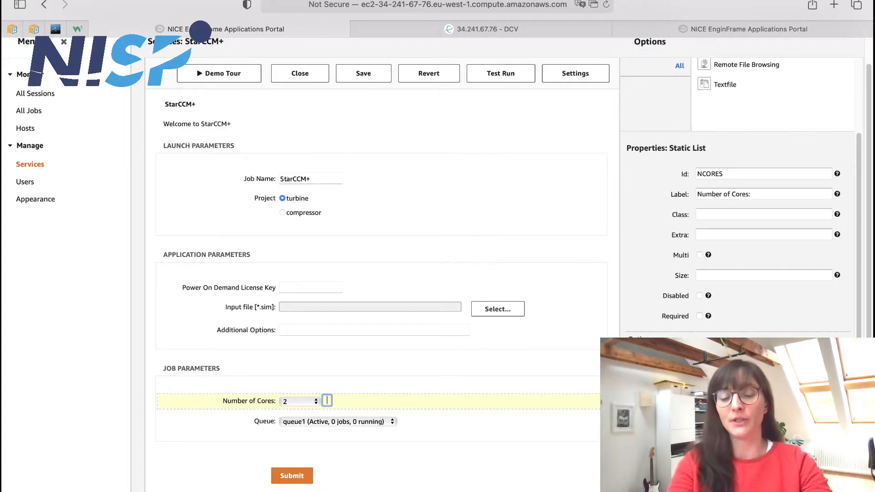
{"action": "left_click", "coordinate": [435, 425]}
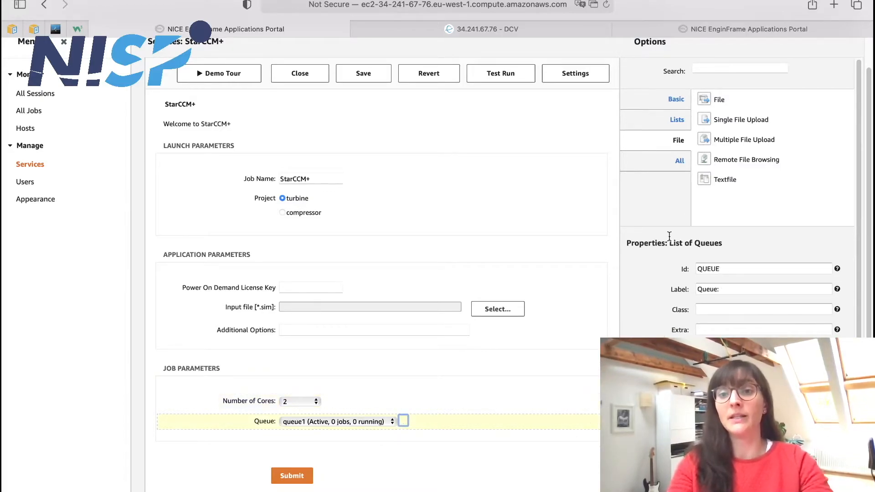
{"action": "left_click_drag", "start_coordinate": [669, 243], "coordinate": [722, 240]}
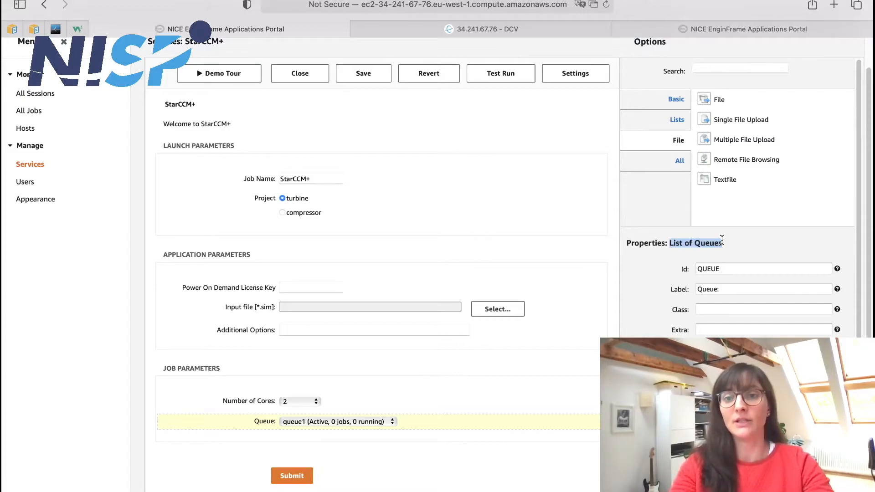
Step: Add List of Clusters, List of Hosts and List of Queues elements below the Queue field in the Job Parameters group
{"action": "left_click", "coordinate": [662, 121]}
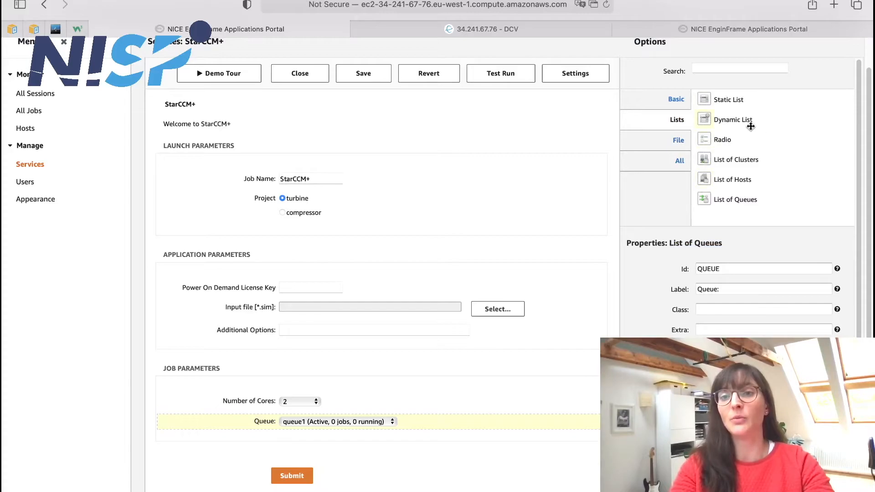
{"action": "left_click", "coordinate": [781, 161]}
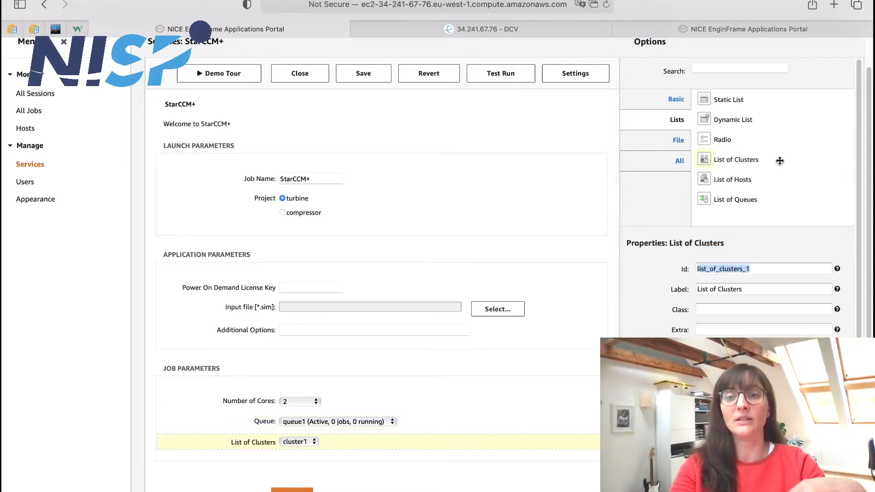
{"action": "left_click", "coordinate": [769, 181]}
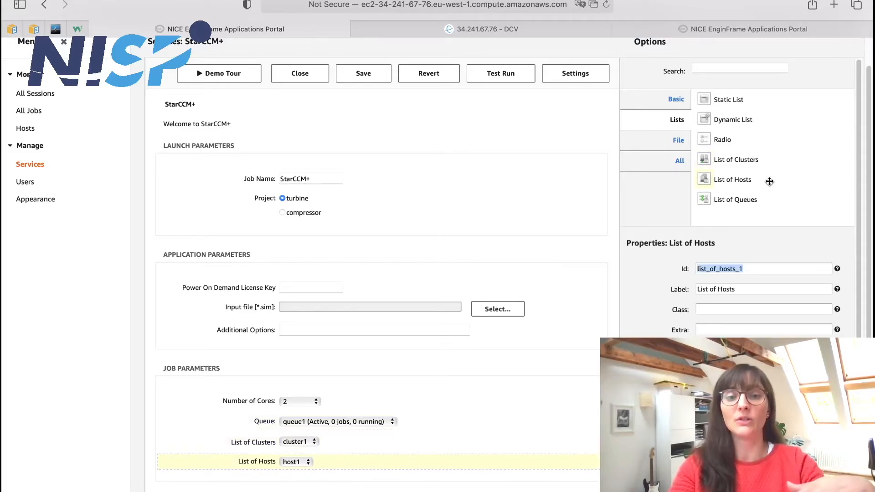
{"action": "left_click", "coordinate": [768, 198]}
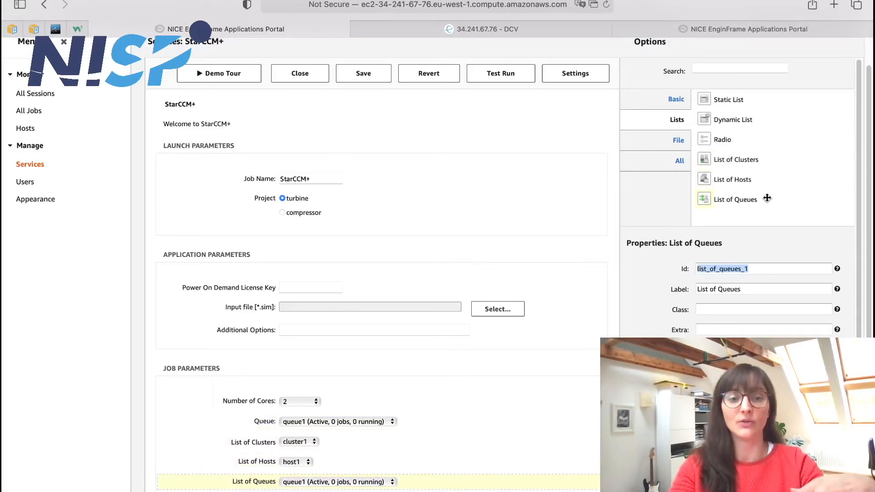
Step: Remove the added List of Hosts, List of Clusters and List of Queues elements from the Job Parameters group
{"action": "scroll", "coordinate": [392, 423], "scroll_direction": "down", "scroll_amount": 3}
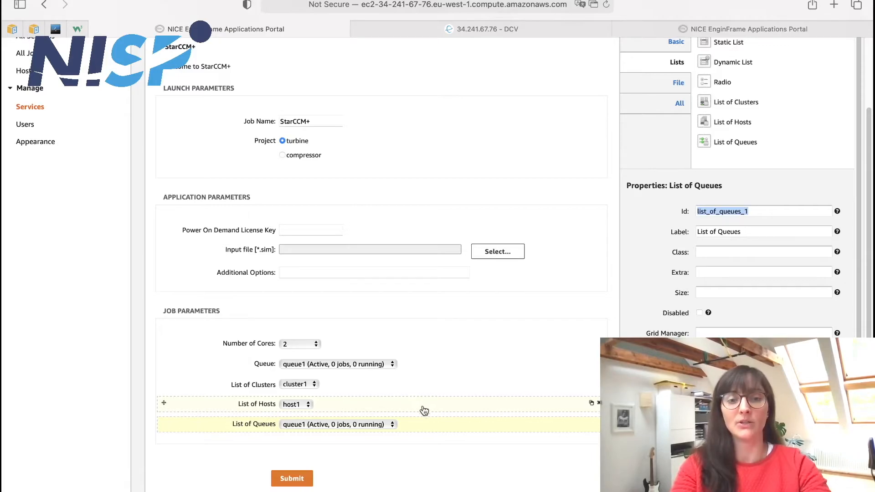
{"action": "left_click", "coordinate": [599, 404]}
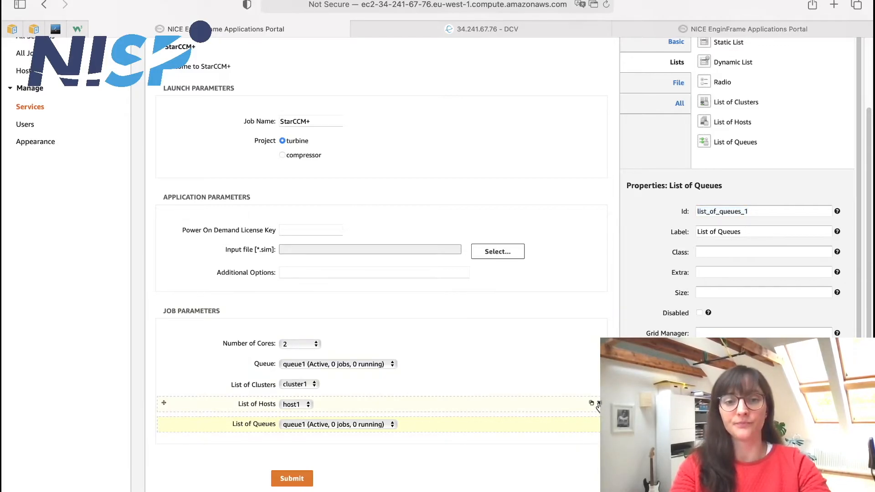
{"action": "left_click", "coordinate": [599, 403]}
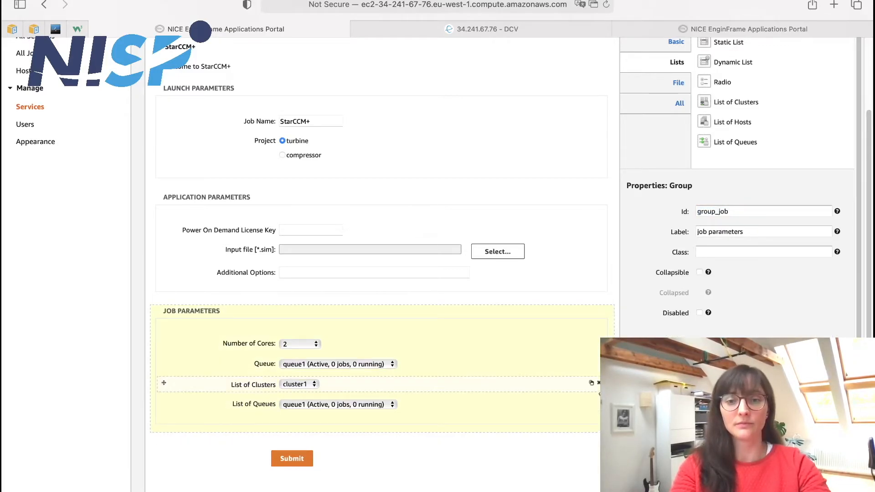
{"action": "left_click", "coordinate": [599, 384]}
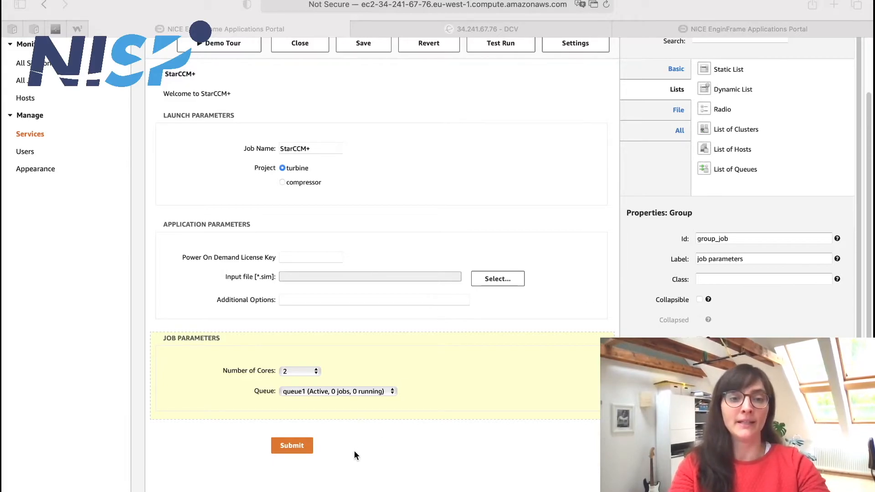
Step: Open the Submit button's action and examine its action script, from the link_in_spooler function through the submission arguments in main
{"action": "left_click", "coordinate": [292, 448]}
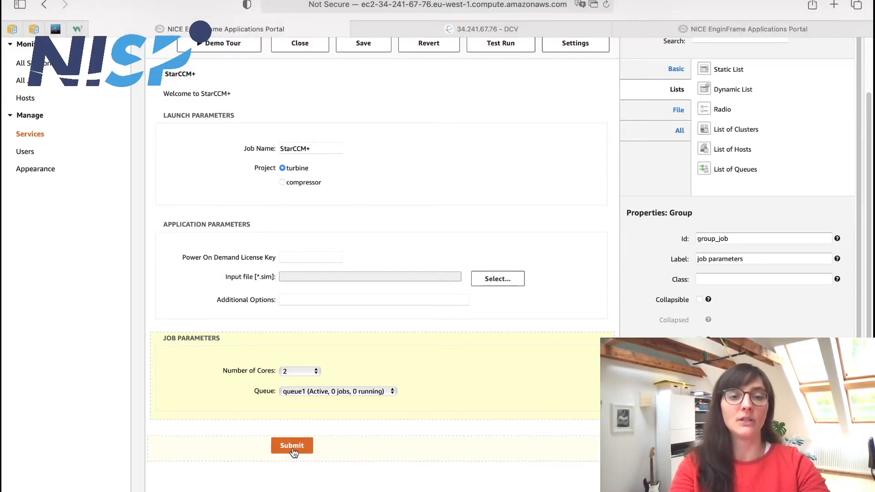
{"action": "left_click", "coordinate": [292, 449]}
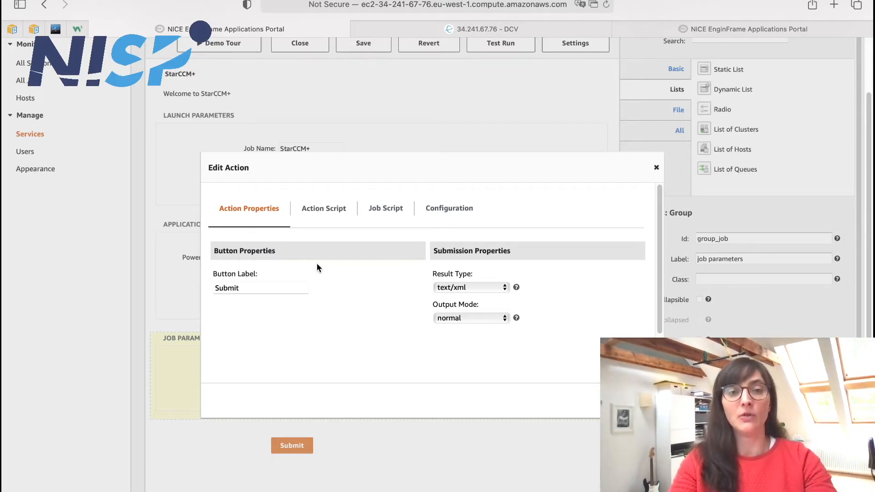
{"action": "left_click", "coordinate": [326, 210]}
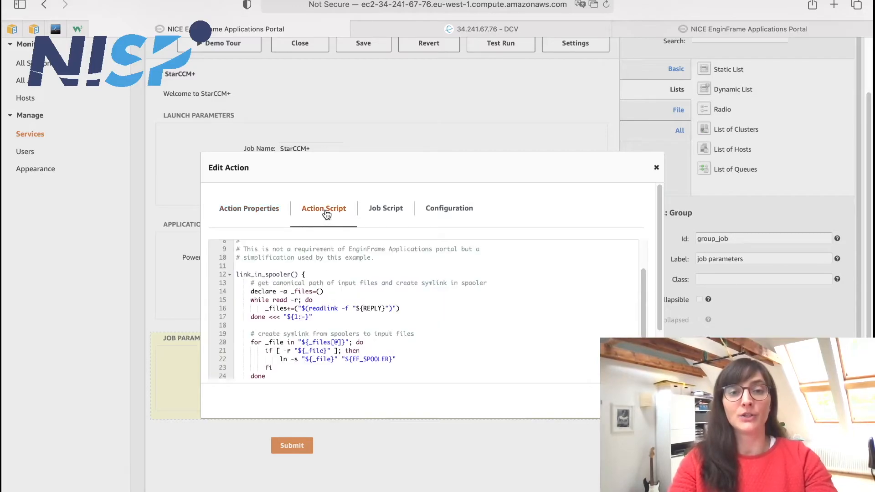
{"action": "scroll", "coordinate": [384, 283], "scroll_direction": "up", "scroll_amount": 2}
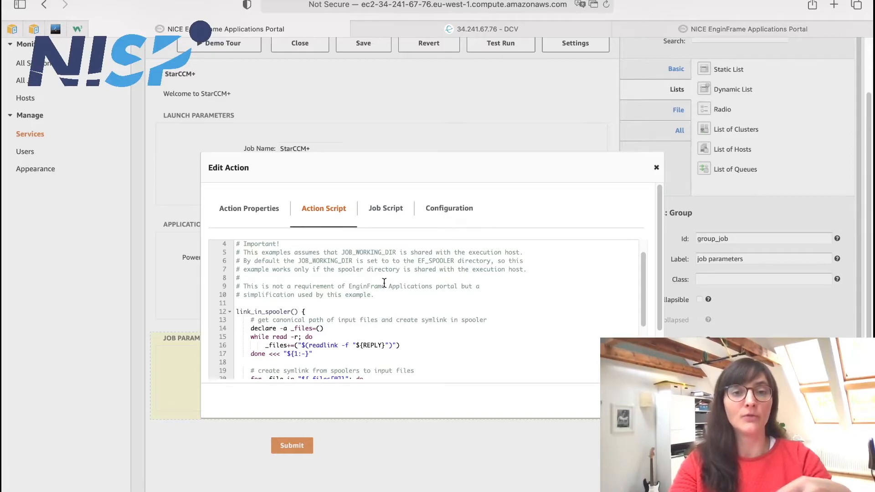
{"action": "scroll", "coordinate": [384, 283], "scroll_direction": "down", "scroll_amount": 1}
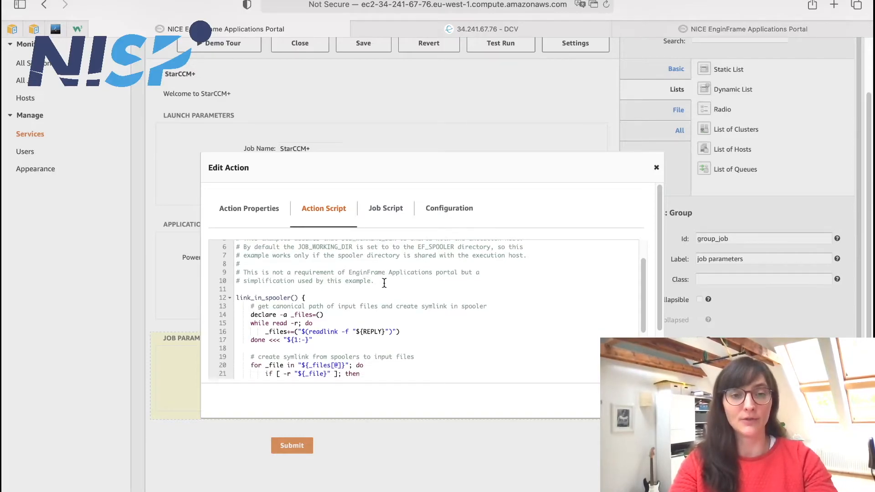
{"action": "scroll", "coordinate": [384, 283], "scroll_direction": "down", "scroll_amount": 1}
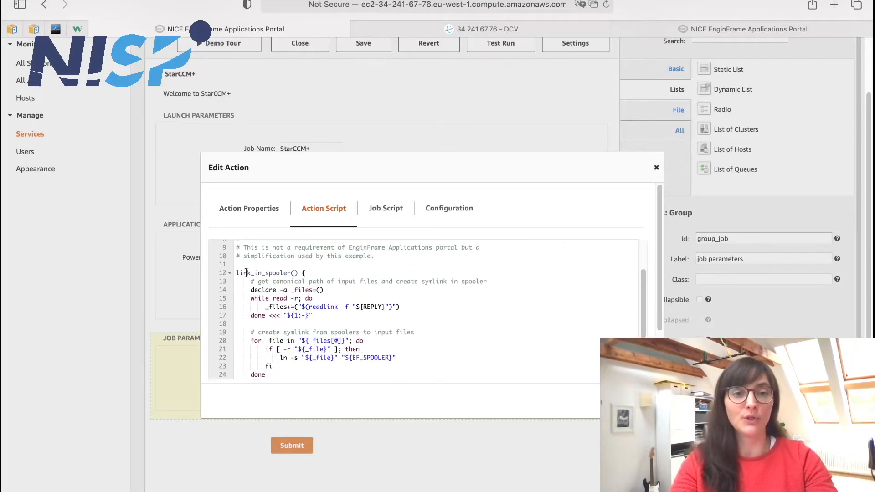
{"action": "scroll", "coordinate": [299, 281], "scroll_direction": "down", "scroll_amount": 1}
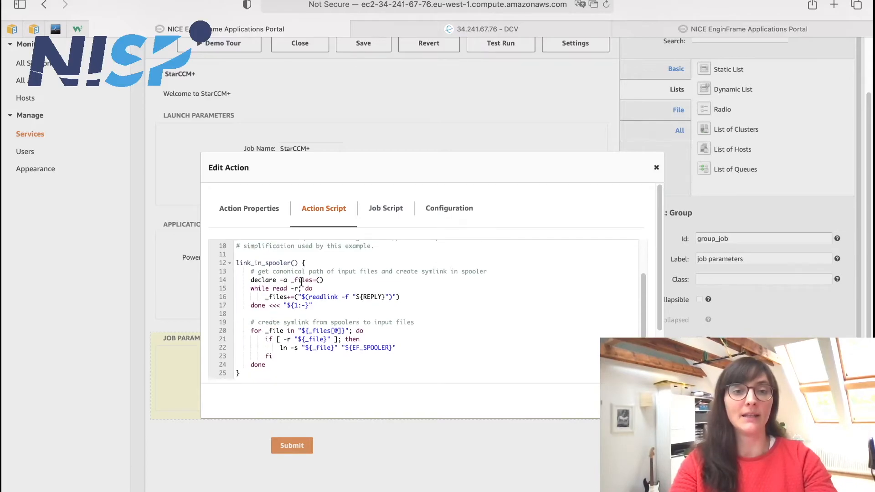
{"action": "scroll", "coordinate": [301, 282], "scroll_direction": "down", "scroll_amount": 5}
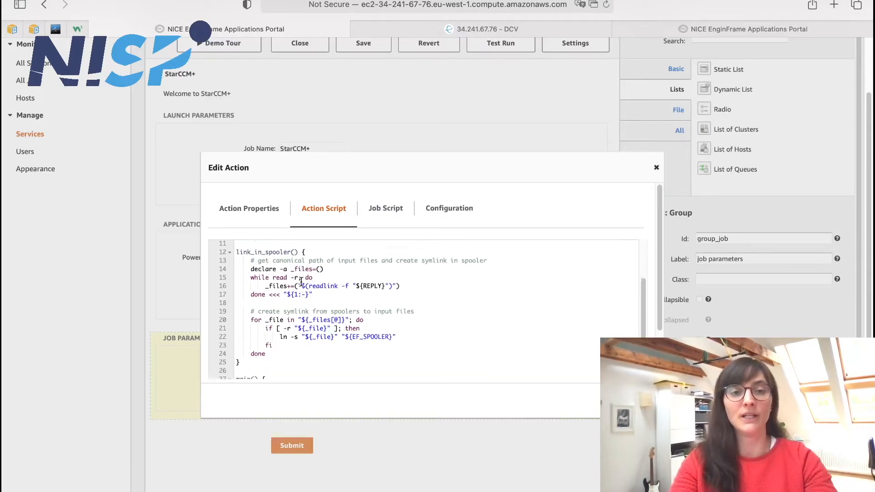
{"action": "scroll", "coordinate": [301, 282], "scroll_direction": "down", "scroll_amount": 2}
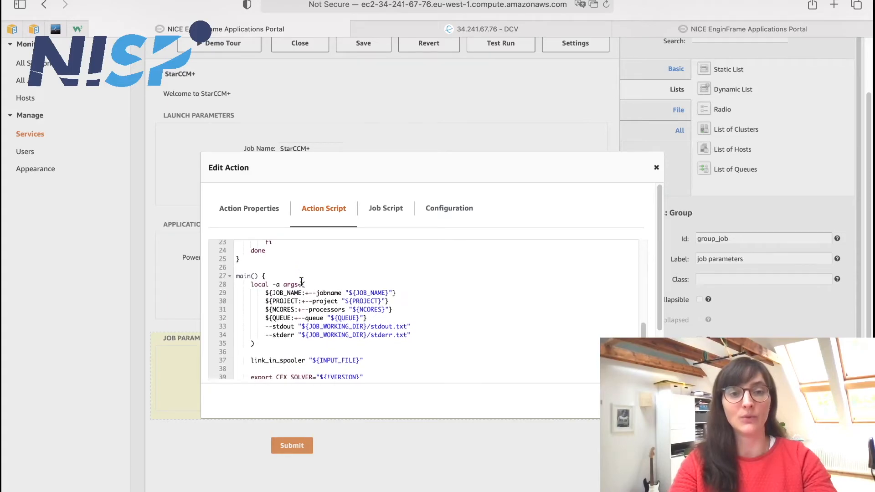
{"action": "left_click", "coordinate": [260, 275]}
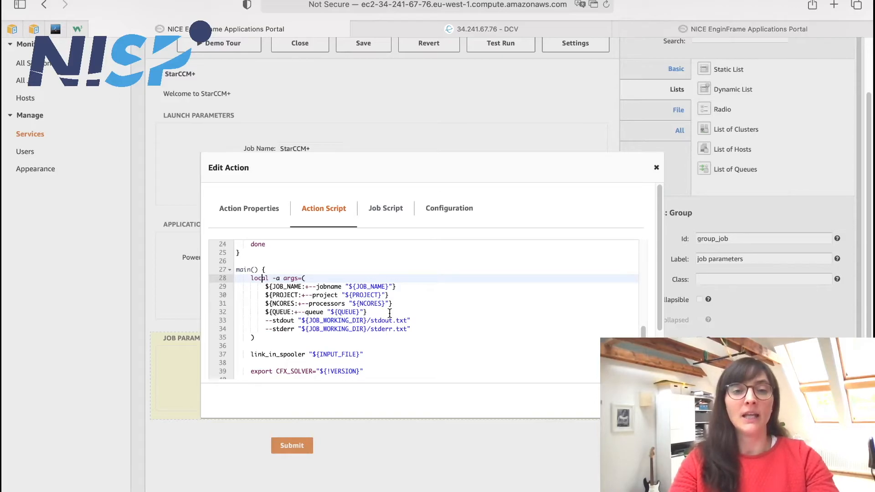
{"action": "scroll", "coordinate": [395, 296], "scroll_direction": "down", "scroll_amount": 1}
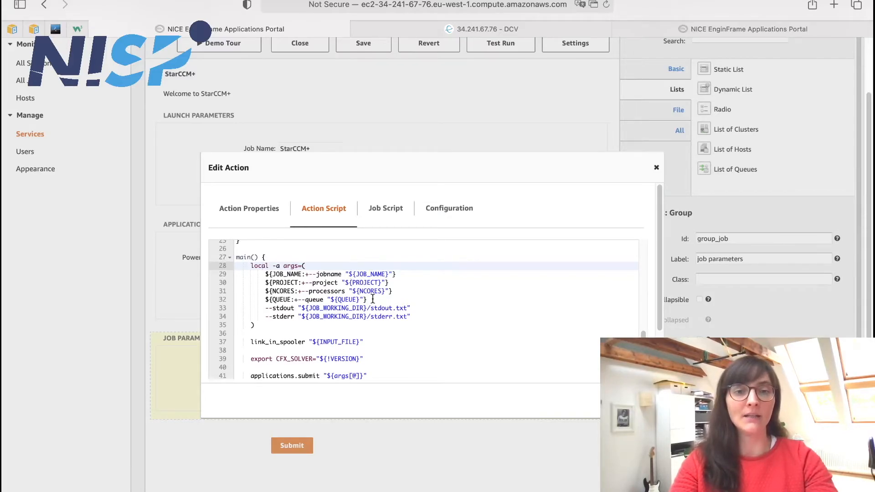
{"action": "scroll", "coordinate": [380, 309], "scroll_direction": "down", "scroll_amount": 1}
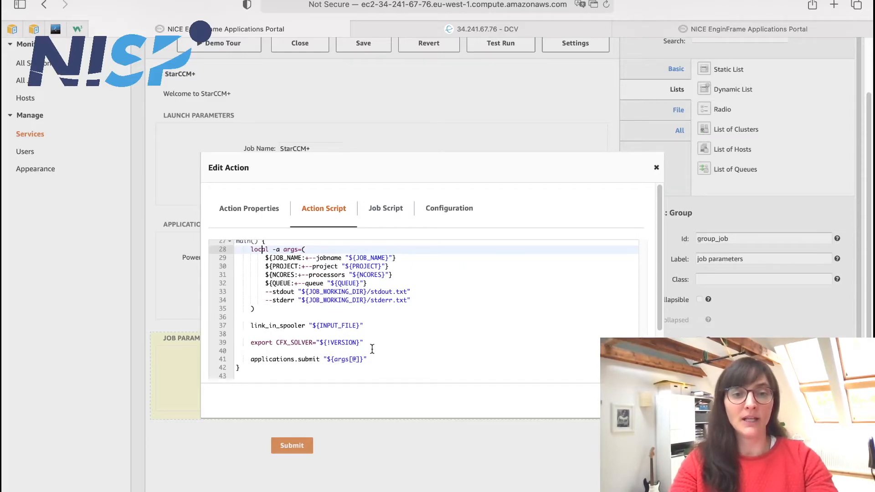
Step: Comment out the CFX_SOLVER export in the action script and add export SOLVER="${/home/ec2-user/15.06.008/STAR-CCM+15.06.008/star/bin/starccm+}" on the line below
{"action": "left_click", "coordinate": [248, 342]}
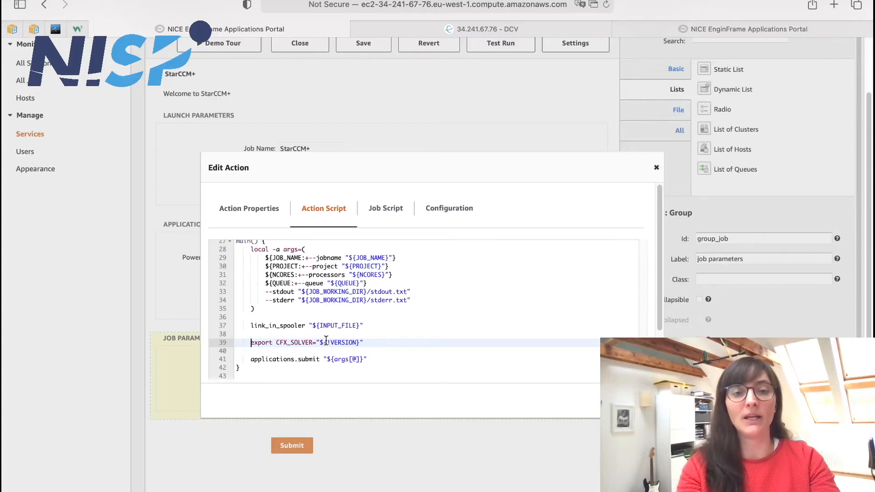
{"action": "type", "text": "#"}
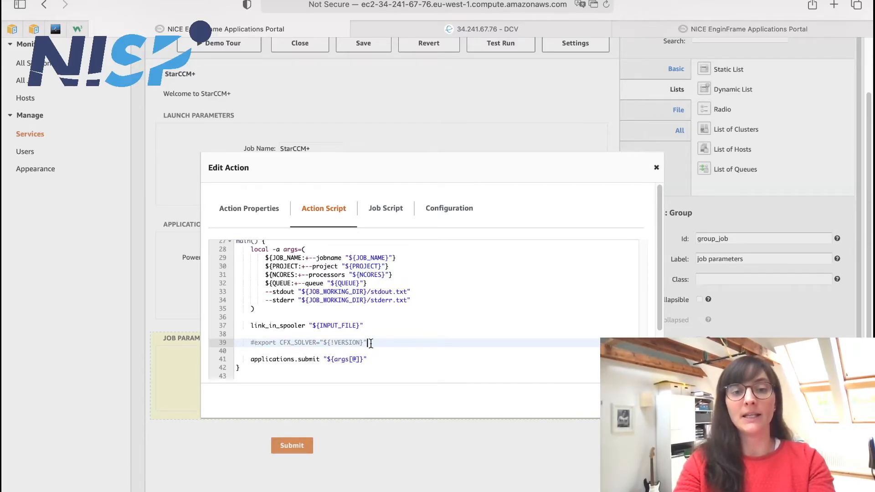
{"action": "key", "text": "Return"}
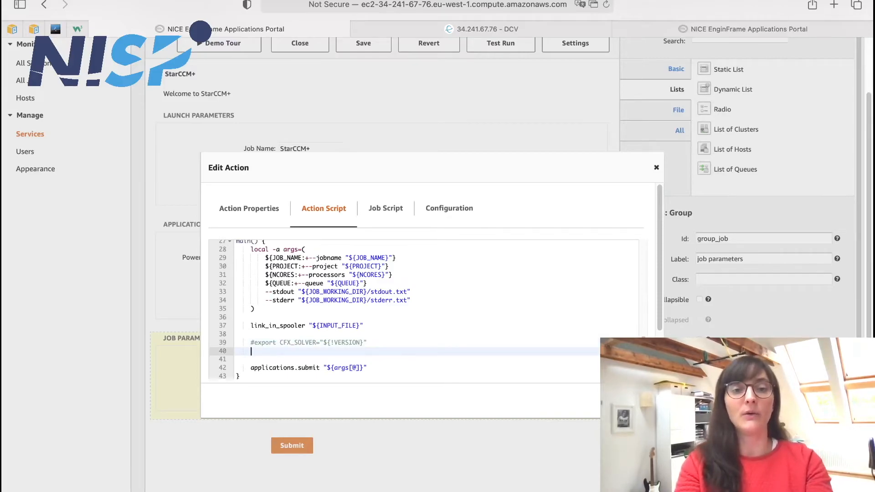
{"action": "type", "text": "e"}
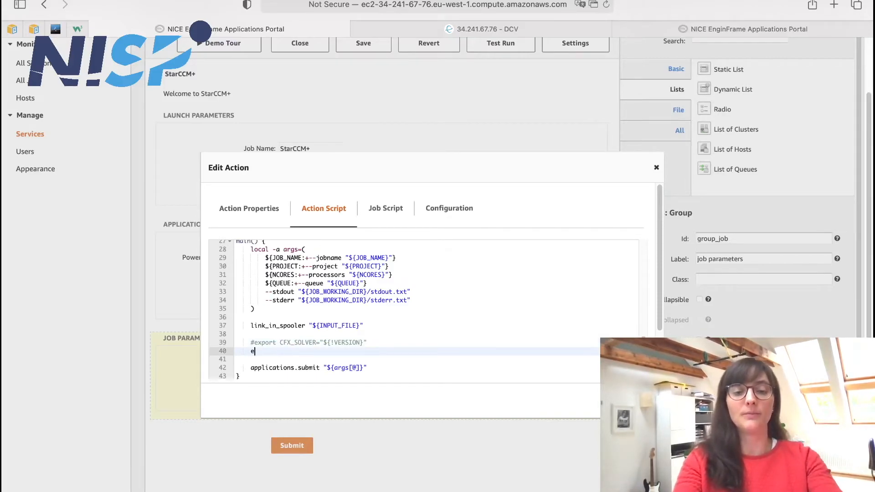
{"action": "type", "text": "xport SO"}
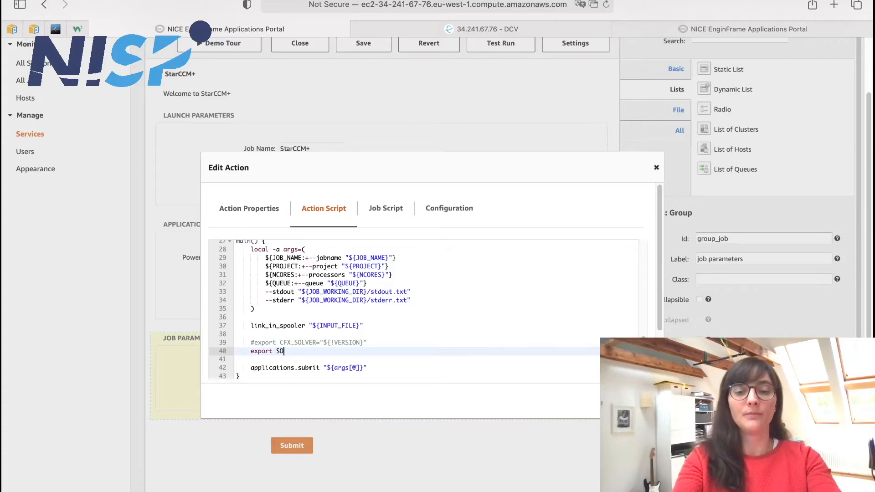
{"action": "type", "text": "LVER=\""}
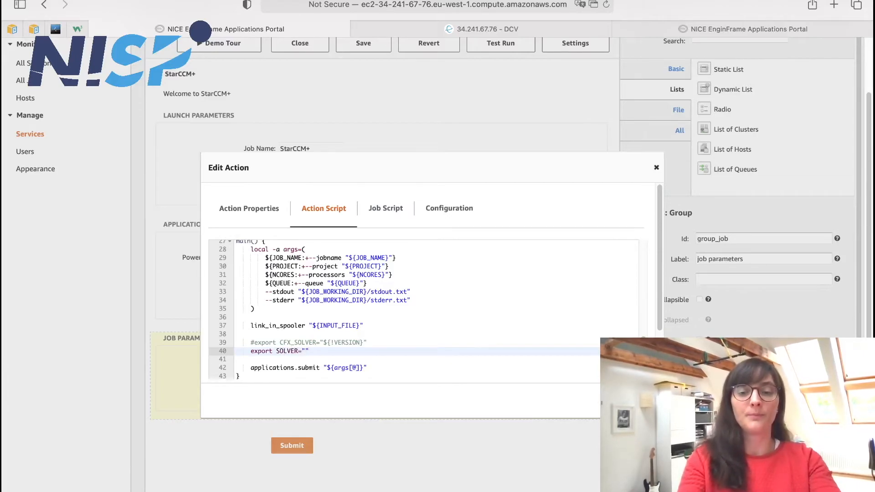
{"action": "key", "text": "super+v"}
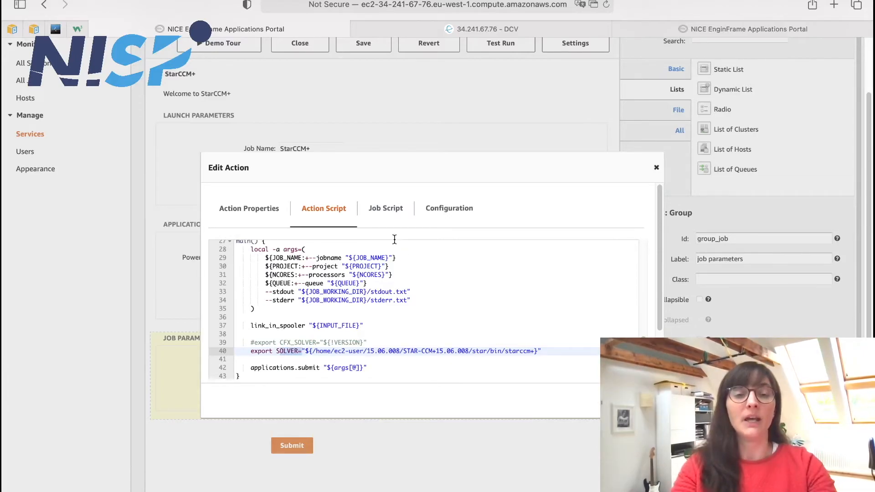
Step: Delete the NCORES if/else block that runs the CFX solver for parallel and serial cases from the Submit action's job script
{"action": "left_click", "coordinate": [386, 211]}
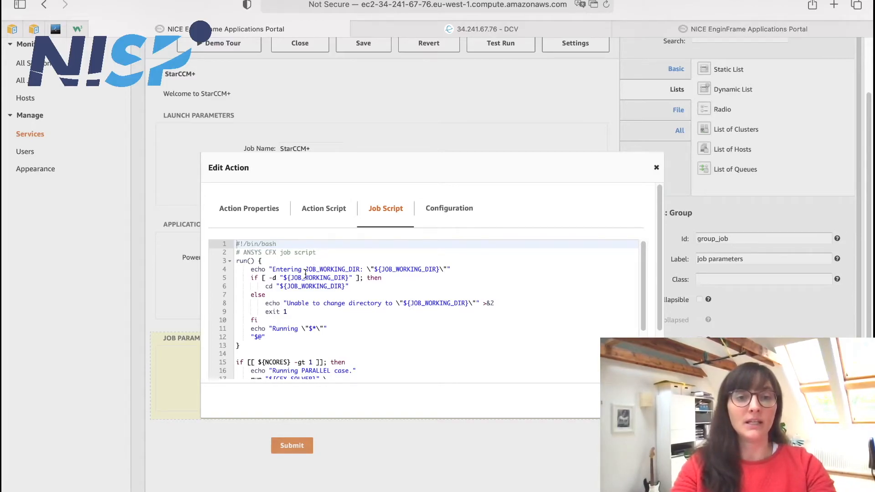
{"action": "scroll", "coordinate": [306, 275], "scroll_direction": "down", "scroll_amount": 1}
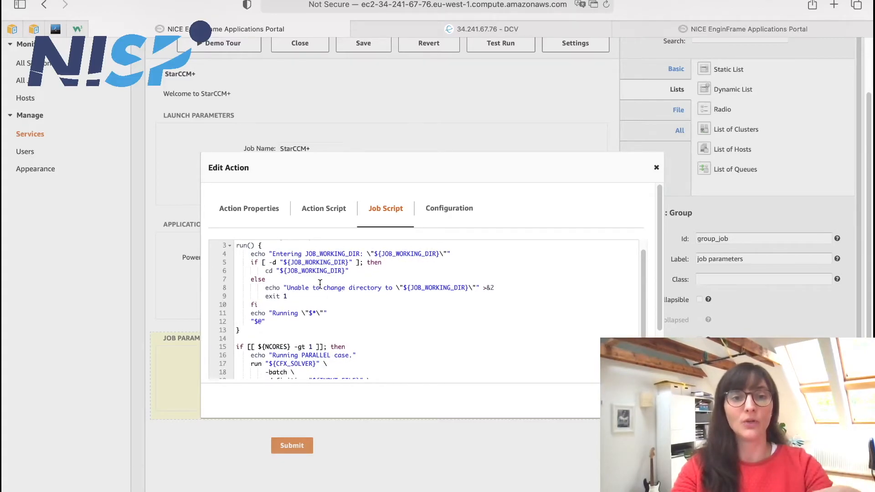
{"action": "scroll", "coordinate": [320, 284], "scroll_direction": "down", "scroll_amount": 5}
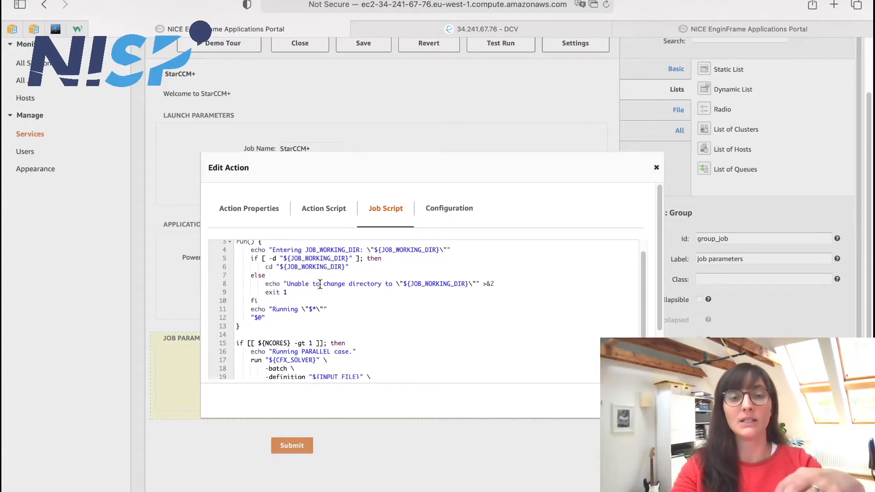
{"action": "scroll", "coordinate": [320, 284], "scroll_direction": "down", "scroll_amount": 3}
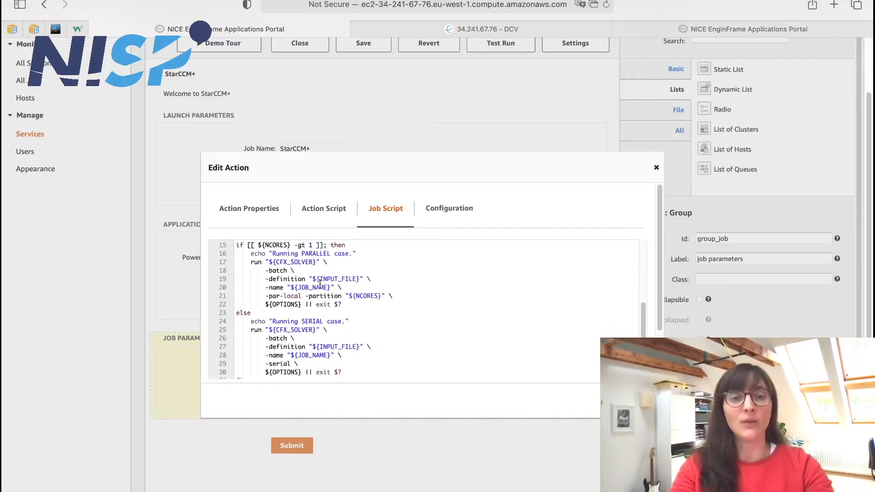
{"action": "left_click_drag", "start_coordinate": [271, 262], "coordinate": [319, 262]}
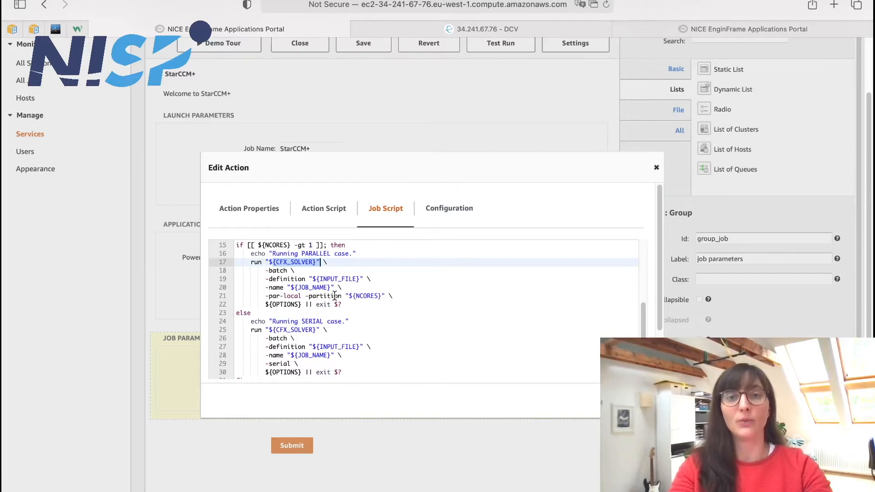
{"action": "scroll", "coordinate": [334, 296], "scroll_direction": "down", "scroll_amount": 3}
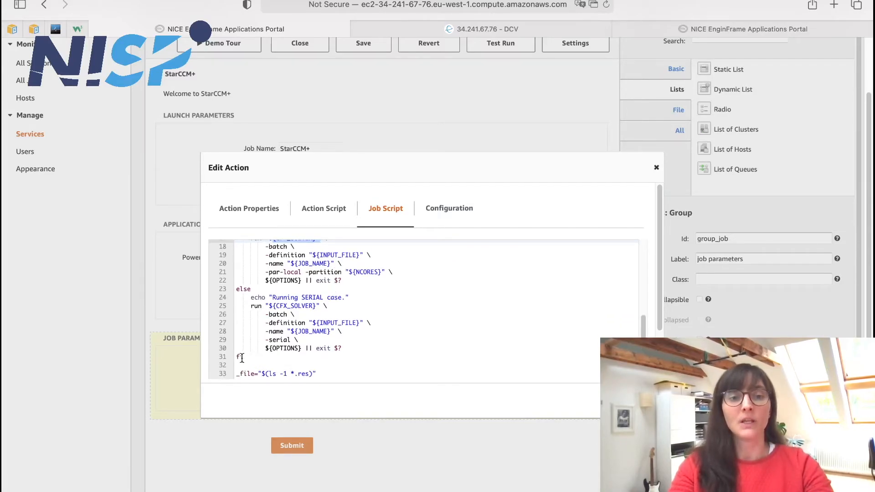
{"action": "left_click_drag", "start_coordinate": [247, 357], "coordinate": [225, 297]}
{"action": "key", "text": "BackSpace"}
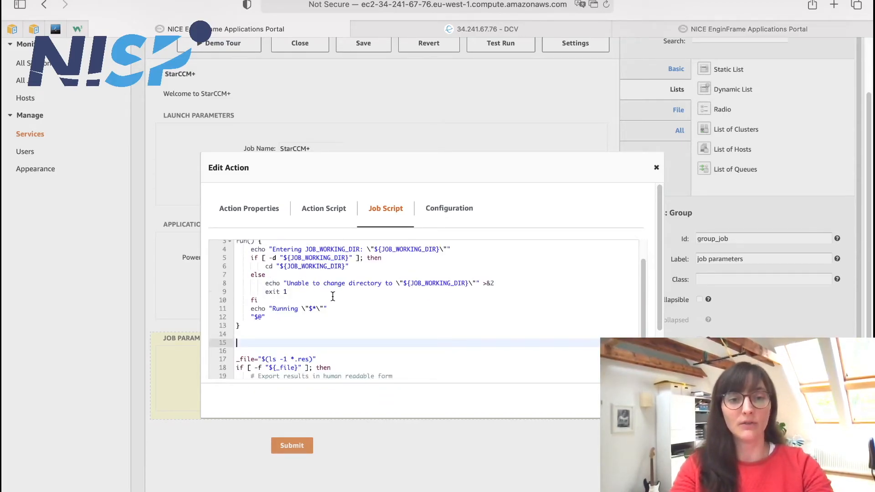
Step: Delete the block that exports the *.res results in human readable form from the end of the job script
{"action": "scroll", "coordinate": [332, 296], "scroll_direction": "down", "scroll_amount": 2}
{"action": "scroll", "coordinate": [332, 296], "scroll_direction": "down", "scroll_amount": 1}
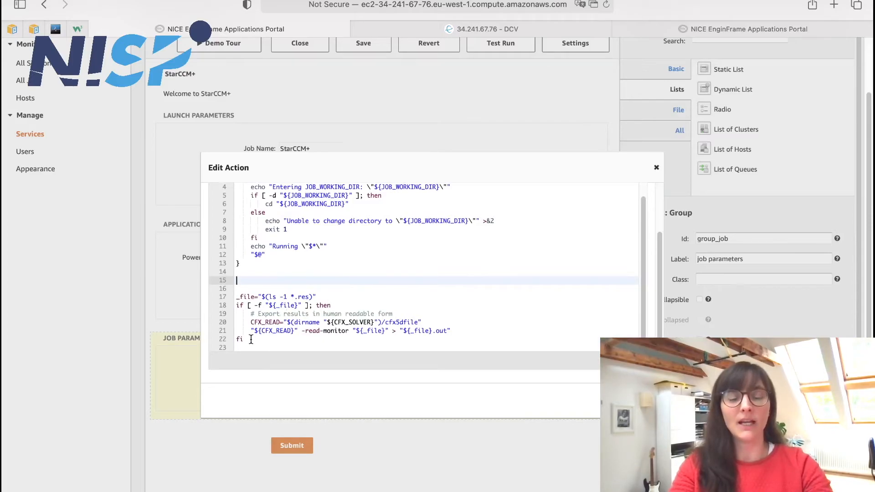
{"action": "left_click_drag", "start_coordinate": [251, 340], "coordinate": [232, 290]}
{"action": "key", "text": "BackSpace"}
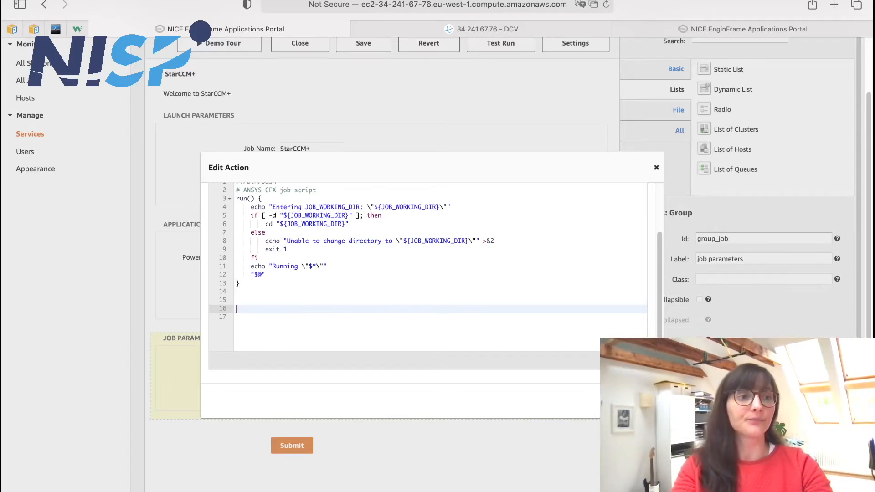
Step: Paste a run "${STAR_SOLVER}" command with -power, -podkey, -licpath, -np "${NCORES}", "${INPUT_FILE}", -batch and "${OPTIONS}" at the job script's end, and close the action editor
{"action": "key", "text": "super+Tab"}
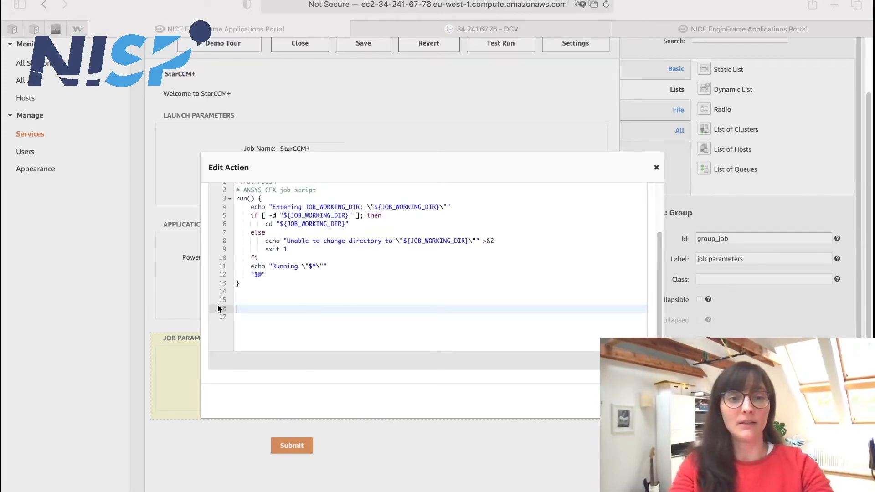
{"action": "left_click", "coordinate": [245, 309]}
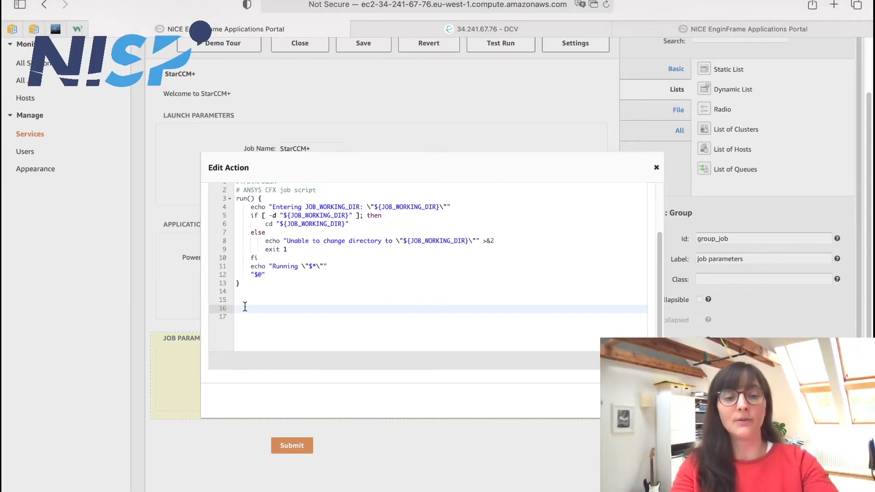
{"action": "key", "text": "super+v"}
{"action": "scroll", "coordinate": [382, 296], "scroll_direction": "down", "scroll_amount": 1}
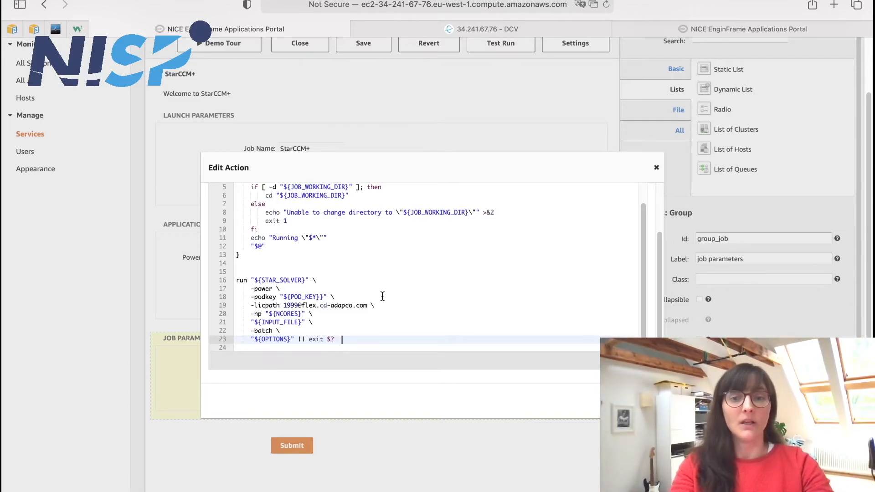
{"action": "scroll", "coordinate": [392, 306], "scroll_direction": "up", "scroll_amount": 4}
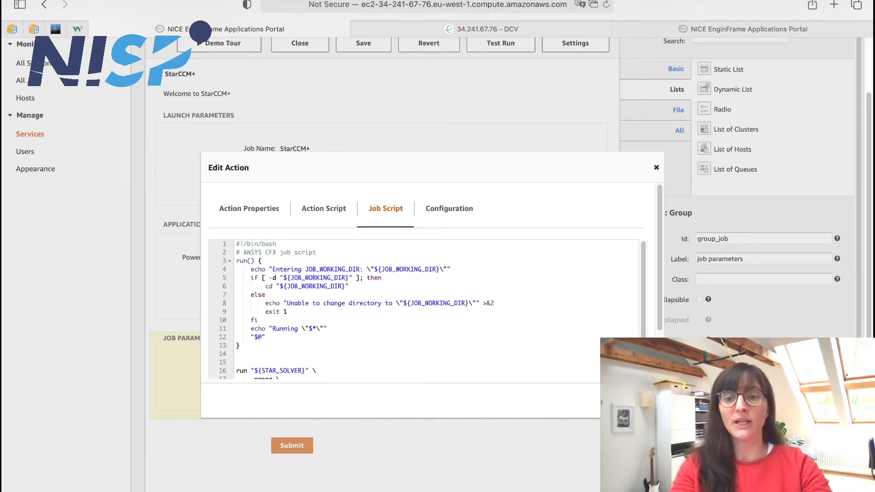
{"action": "left_click", "coordinate": [631, 401]}
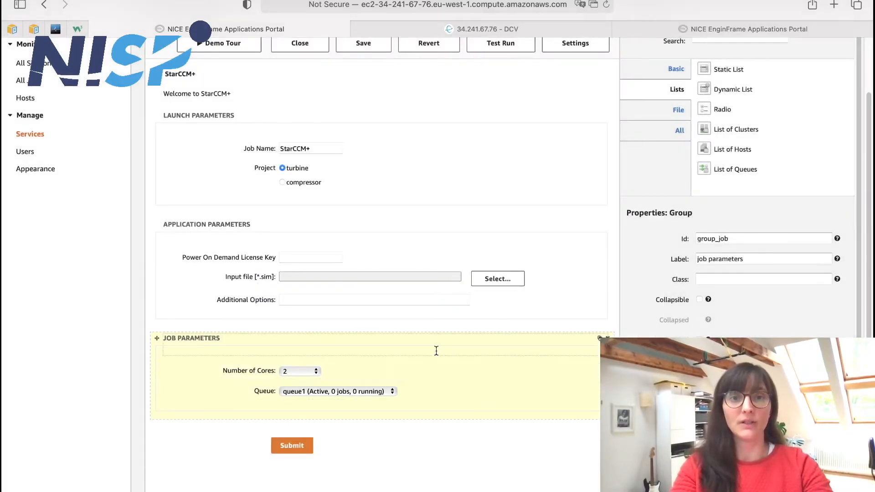
Step: Save the StarCCM+ service and start a test run, keeping StarCCM+ as the job name
{"action": "scroll", "coordinate": [437, 361], "scroll_direction": "up", "scroll_amount": 3}
{"action": "left_click", "coordinate": [362, 110]}
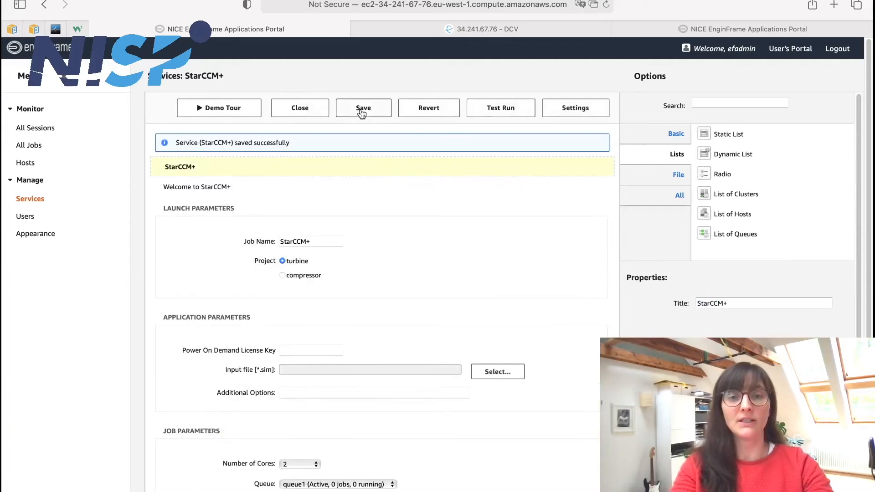
{"action": "left_click", "coordinate": [503, 110]}
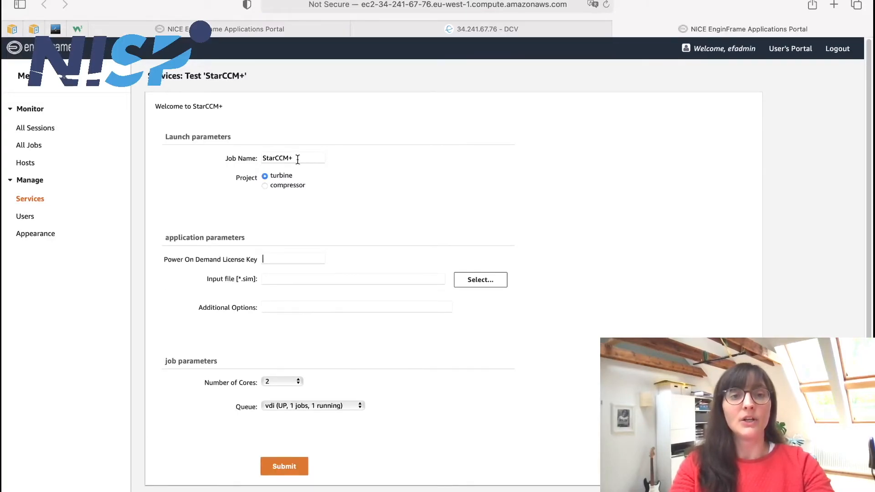
{"action": "left_click_drag", "start_coordinate": [298, 158], "coordinate": [260, 158]}
{"action": "left_click", "coordinate": [314, 159]}
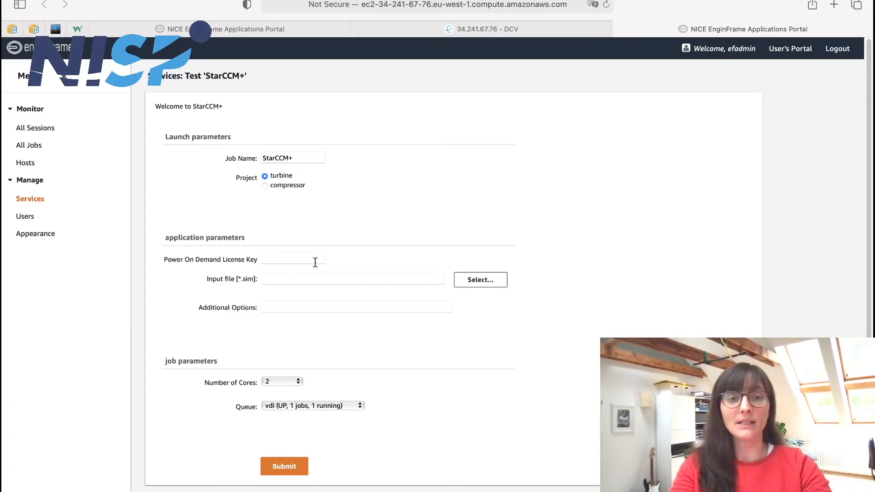
Step: Choose BaseLineDefault_V13_RushtonTurbine_300rpm.sim from the StarCCM+ home folder as the test run's input file
{"action": "left_click", "coordinate": [490, 280]}
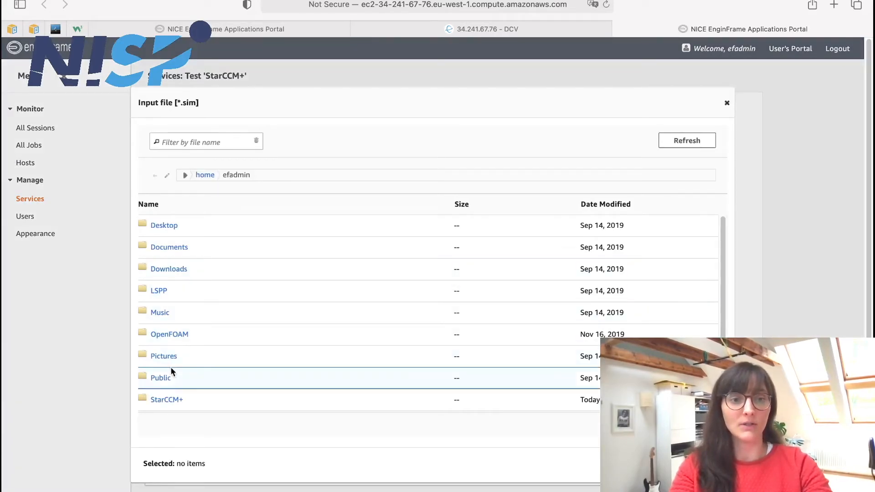
{"action": "left_click", "coordinate": [168, 401]}
{"action": "left_click", "coordinate": [250, 229]}
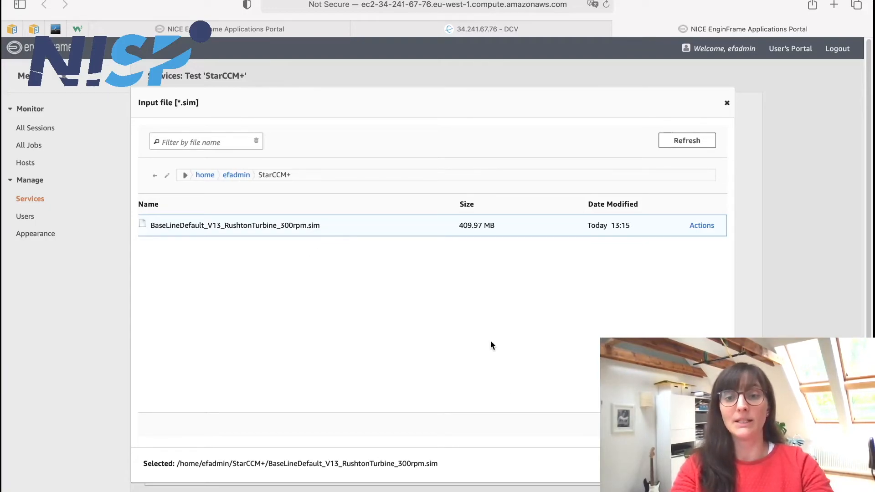
{"action": "left_click", "coordinate": [702, 464]}
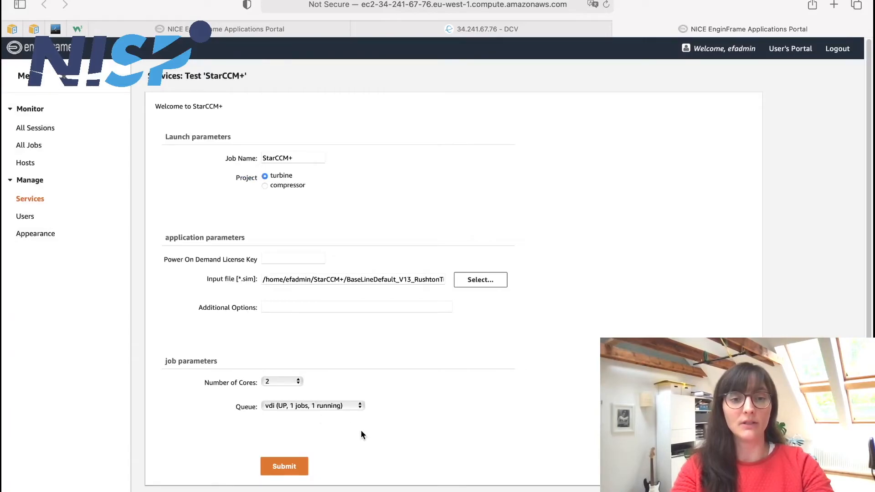
Step: Submit the StarCCM+ test job and open its stdout.txt output file
{"action": "left_click", "coordinate": [284, 466]}
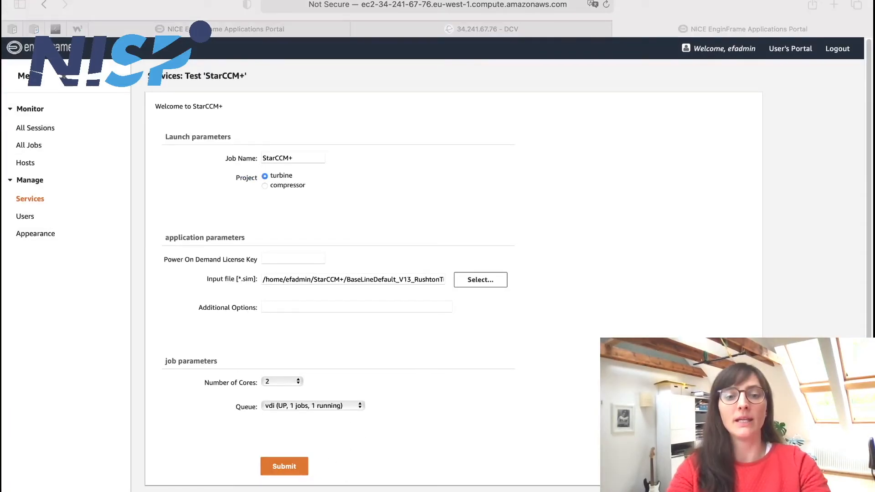
{"action": "left_click", "coordinate": [287, 465]}
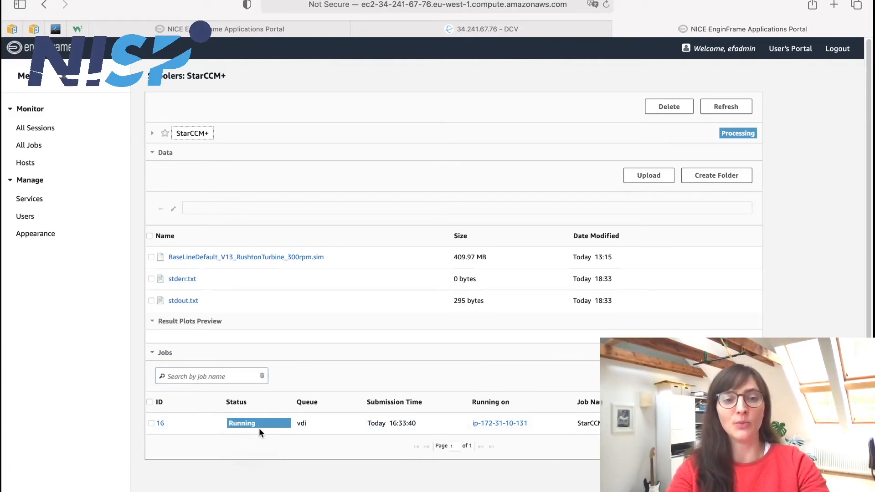
{"action": "left_click", "coordinate": [183, 302]}
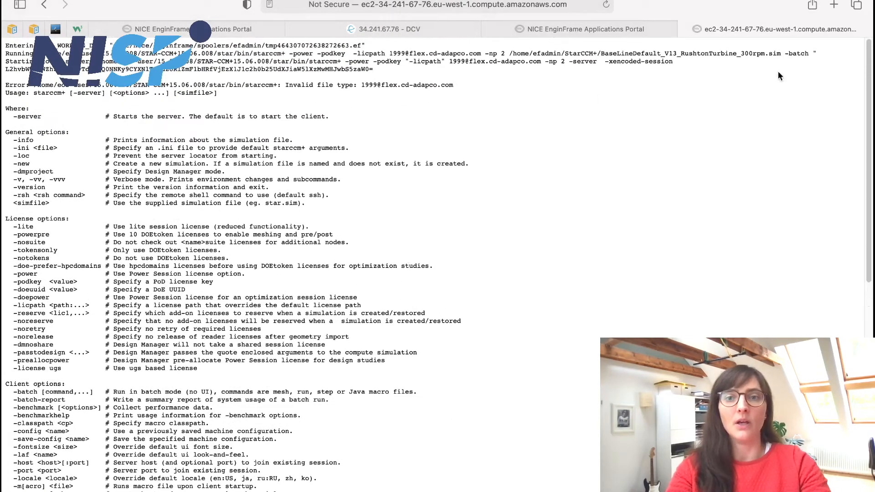
Step: Return to the StarCCM+ service editor, close it, and publish the StarCCM+ service from the services list
{"action": "left_click", "coordinate": [688, 29]}
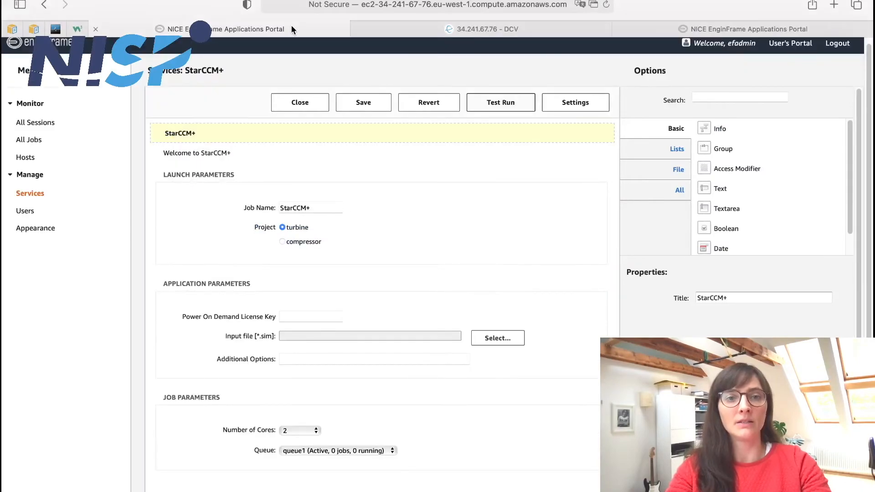
{"action": "left_click", "coordinate": [304, 107]}
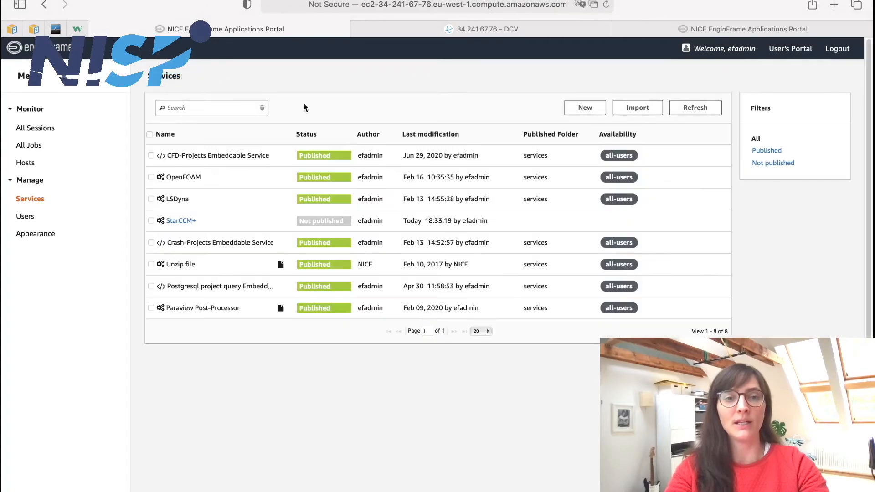
{"action": "left_click", "coordinate": [151, 220]}
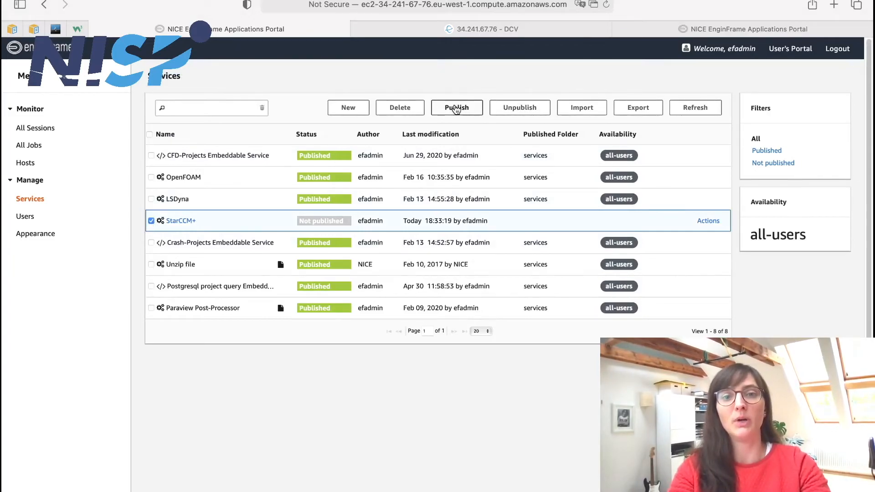
{"action": "left_click", "coordinate": [456, 109]}
{"action": "left_click", "coordinate": [483, 413]}
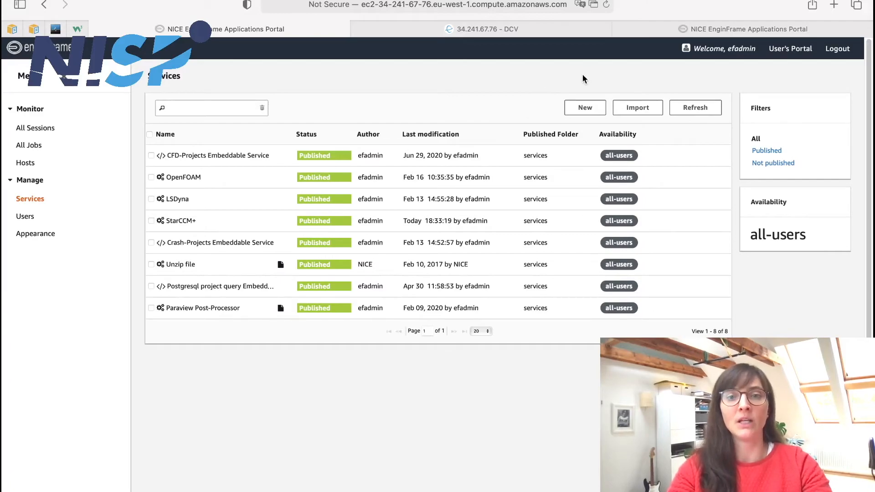
Step: Create an empty batch service and set its title to Tecplot
{"action": "left_click", "coordinate": [587, 109]}
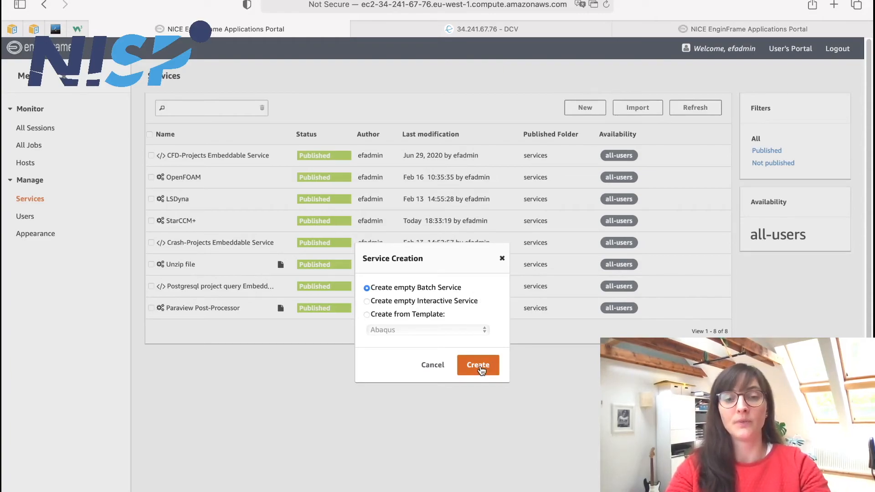
{"action": "left_click", "coordinate": [481, 369]}
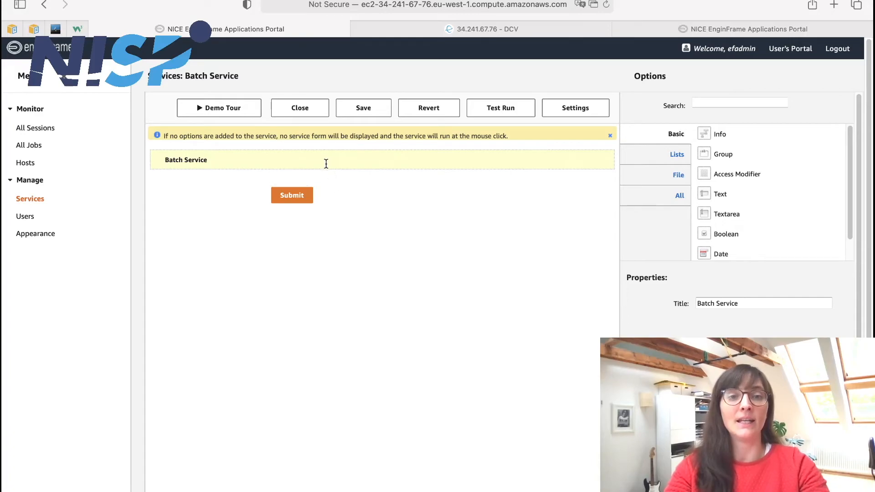
{"action": "left_click", "coordinate": [514, 156]}
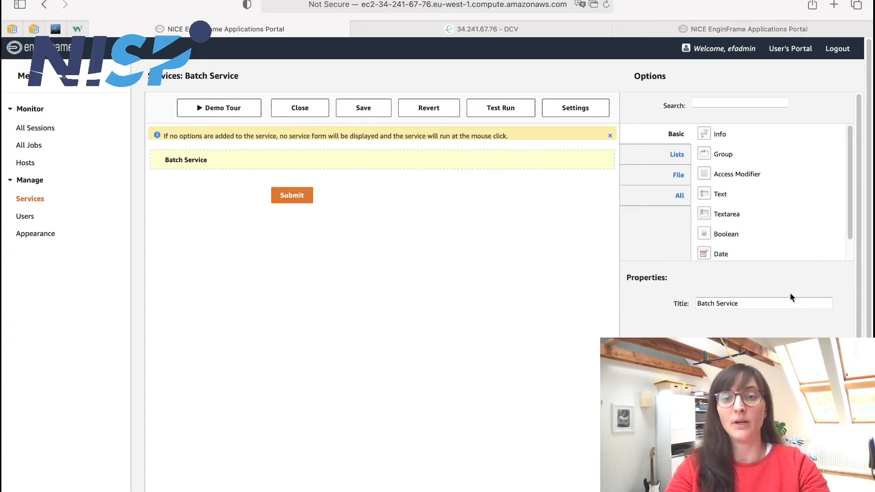
{"action": "left_click_drag", "start_coordinate": [759, 308], "coordinate": [690, 303]}
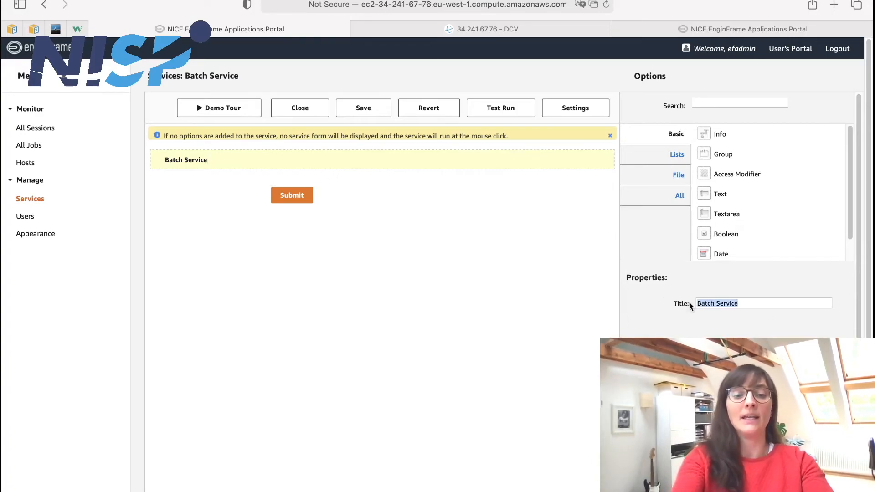
{"action": "type", "text": "TEcplot"}
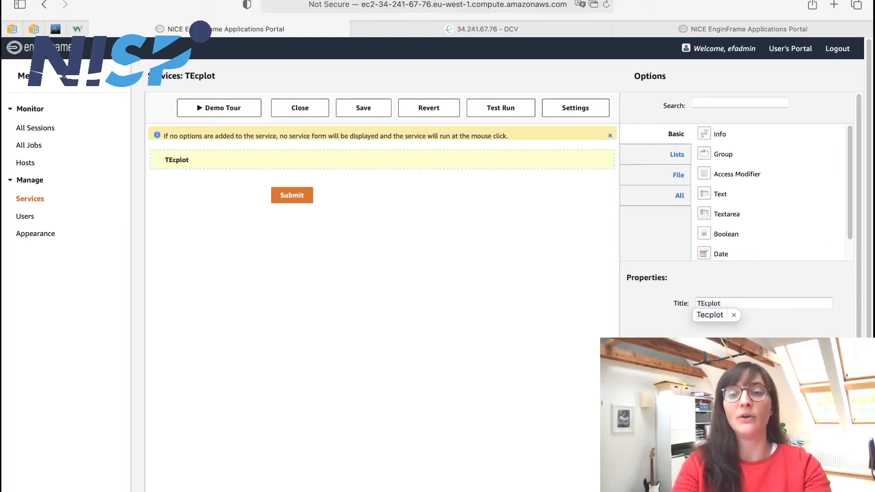
{"action": "key", "text": "BackSpace"}
{"action": "key", "text": "BackSpace"}
{"action": "key", "text": "BackSpace"}
{"action": "key", "text": "BackSpace"}
{"action": "key", "text": "BackSpace"}
{"action": "key", "text": "BackSpace"}
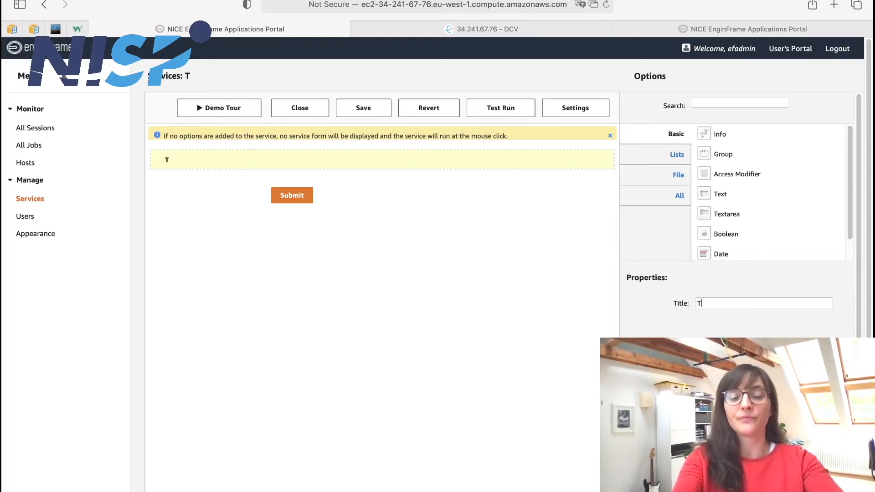
{"action": "type", "text": "ecplot"}
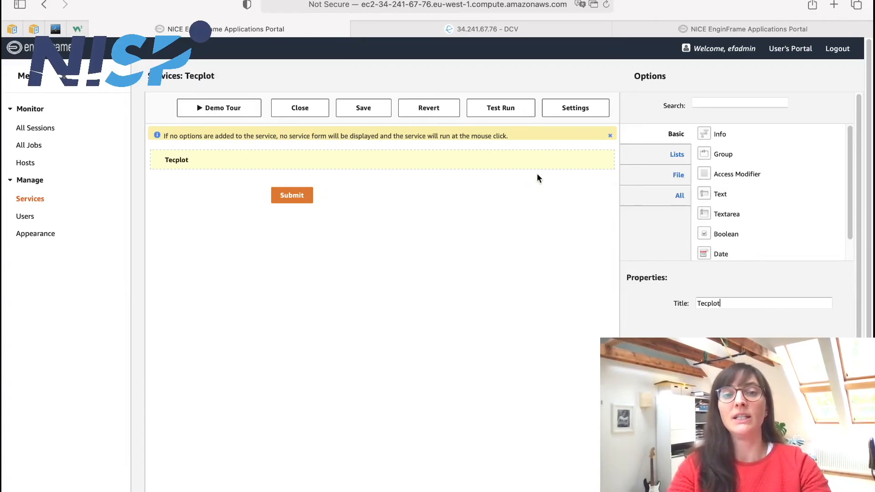
Step: Add a Remote File Browsing option to the Tecplot service form and set its label to File
{"action": "left_click", "coordinate": [661, 177]}
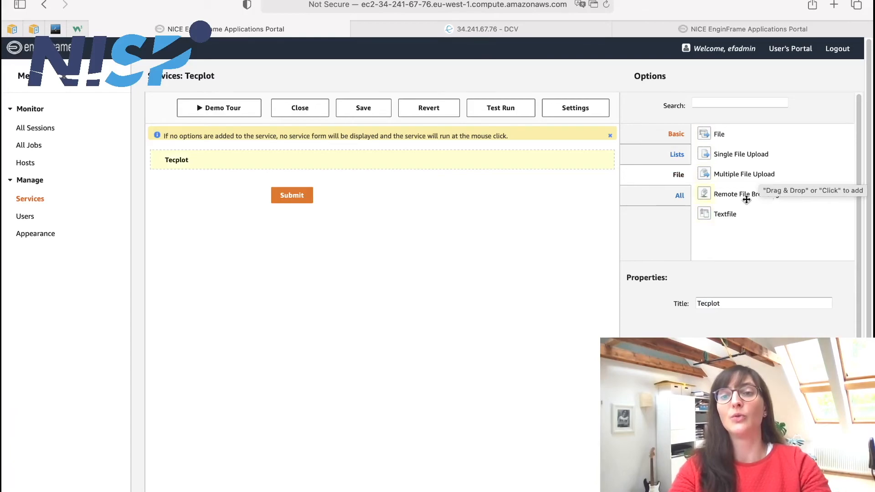
{"action": "left_click_drag", "start_coordinate": [747, 196], "coordinate": [465, 184]}
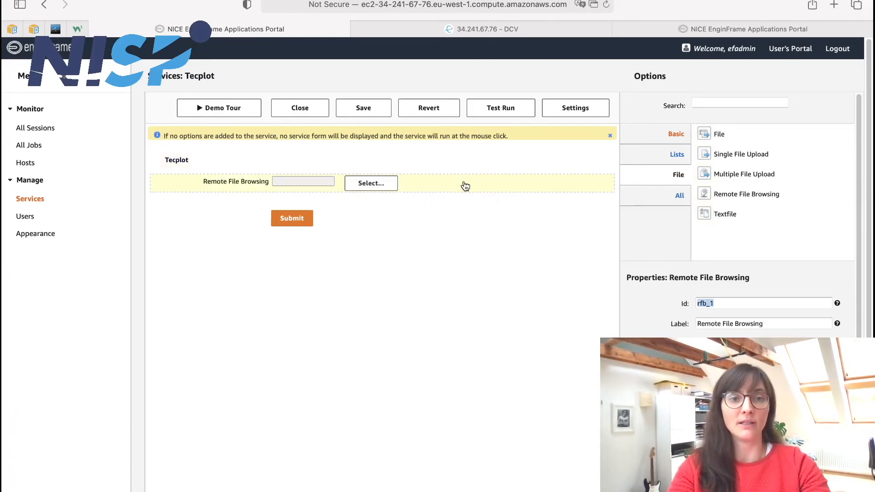
{"action": "left_click", "coordinate": [733, 303]}
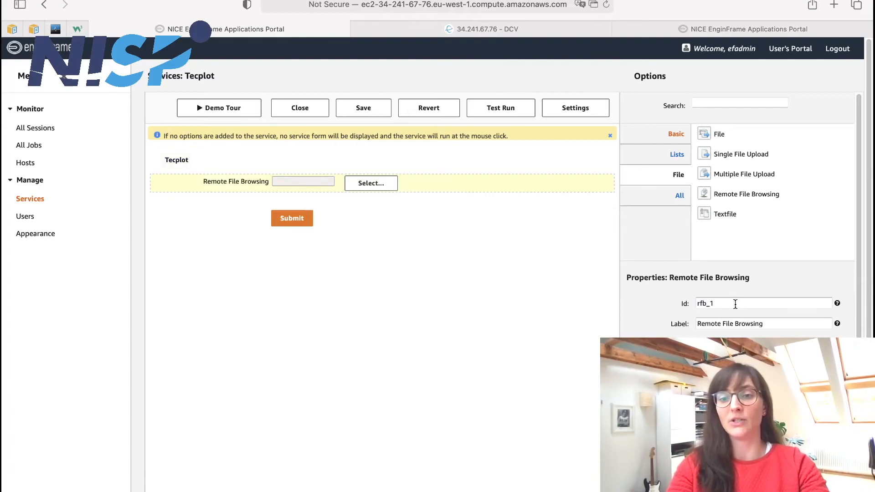
{"action": "left_click_drag", "start_coordinate": [771, 323], "coordinate": [681, 328]}
{"action": "type", "text": "File"}
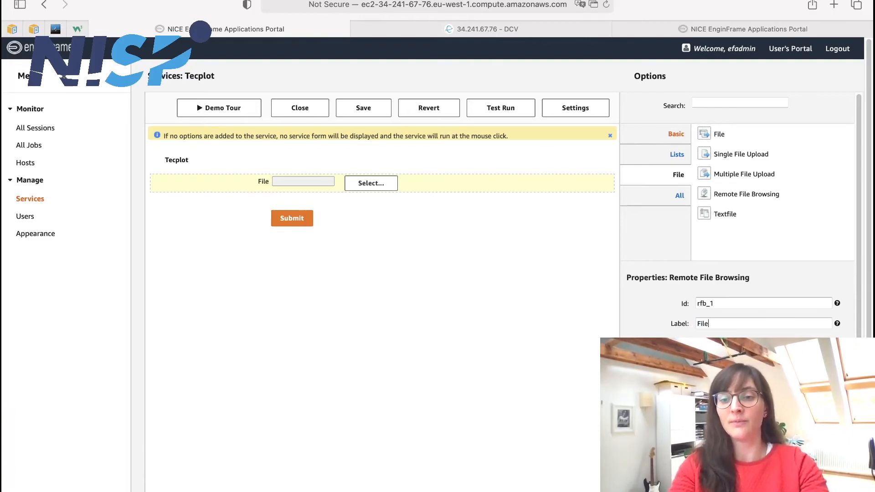
{"action": "scroll", "coordinate": [741, 214], "scroll_direction": "down", "scroll_amount": 2}
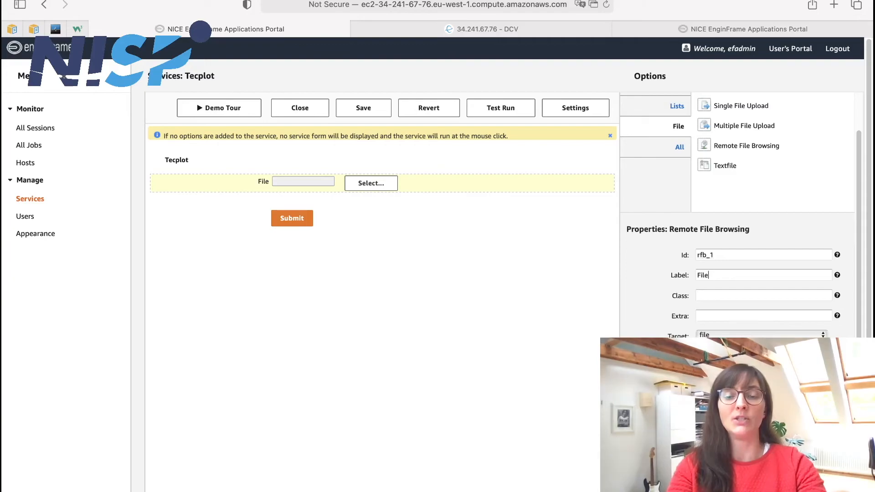
{"action": "scroll", "coordinate": [737, 178], "scroll_direction": "up", "scroll_amount": 2}
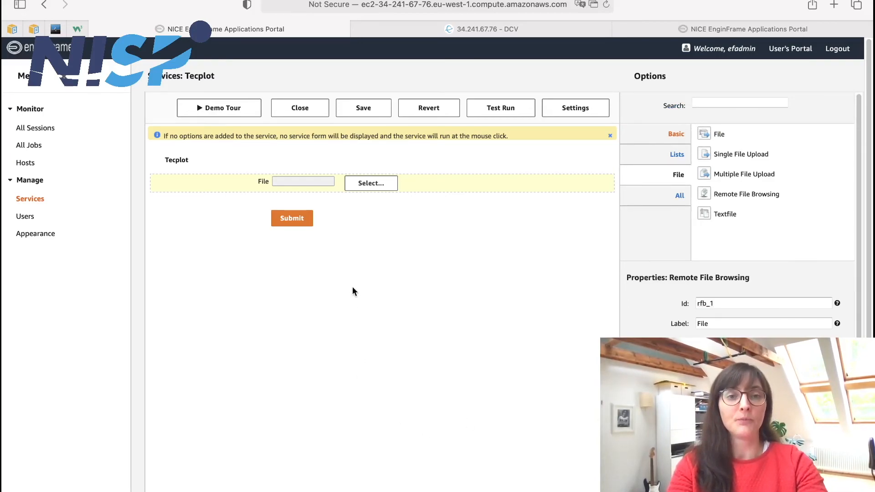
Step: Comment out applications.submit in the Submit action's action script and make room for a new line above it
{"action": "left_click", "coordinate": [295, 221]}
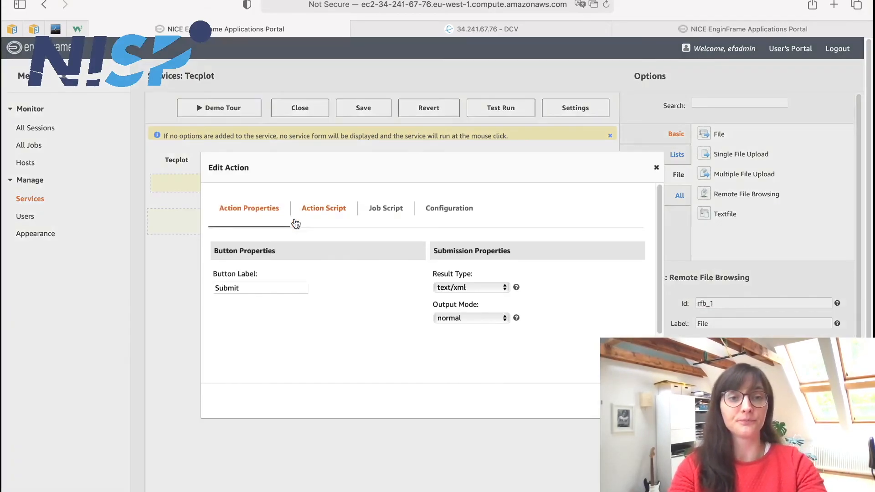
{"action": "left_click", "coordinate": [325, 211]}
{"action": "scroll", "coordinate": [358, 288], "scroll_direction": "down", "scroll_amount": 2}
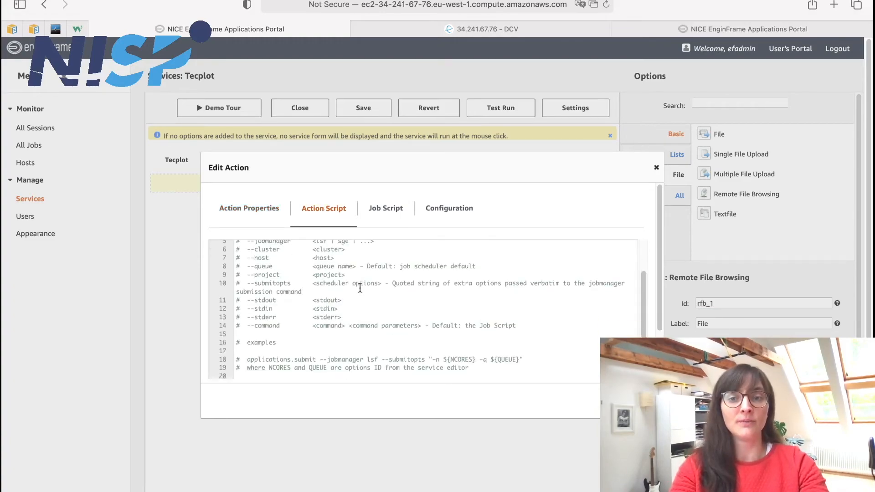
{"action": "scroll", "coordinate": [635, 219], "scroll_direction": "down", "scroll_amount": 4}
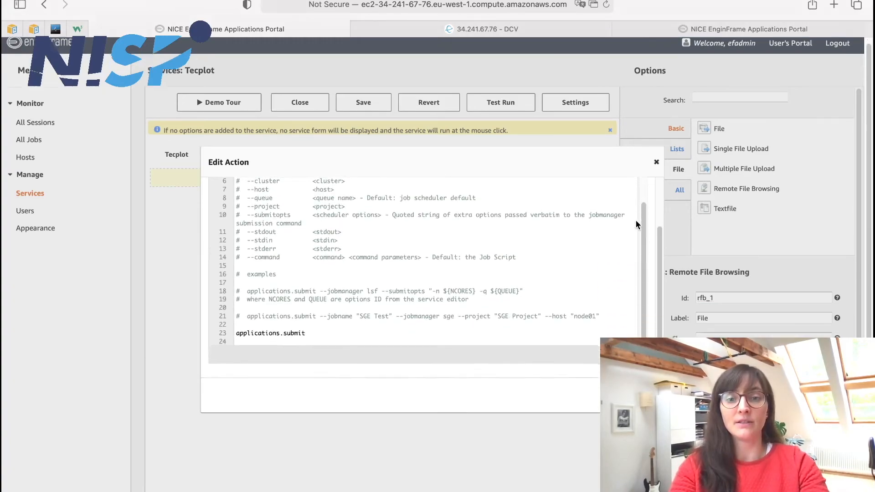
{"action": "left_click", "coordinate": [236, 316]}
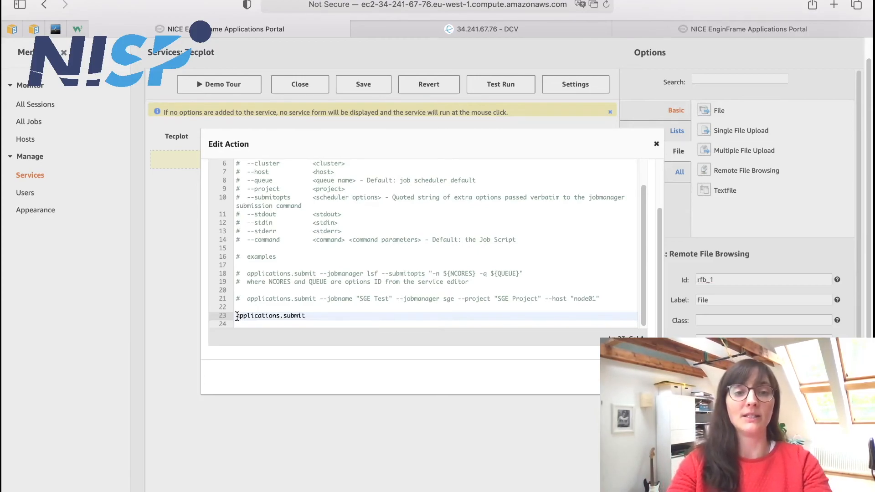
{"action": "type", "text": "#"}
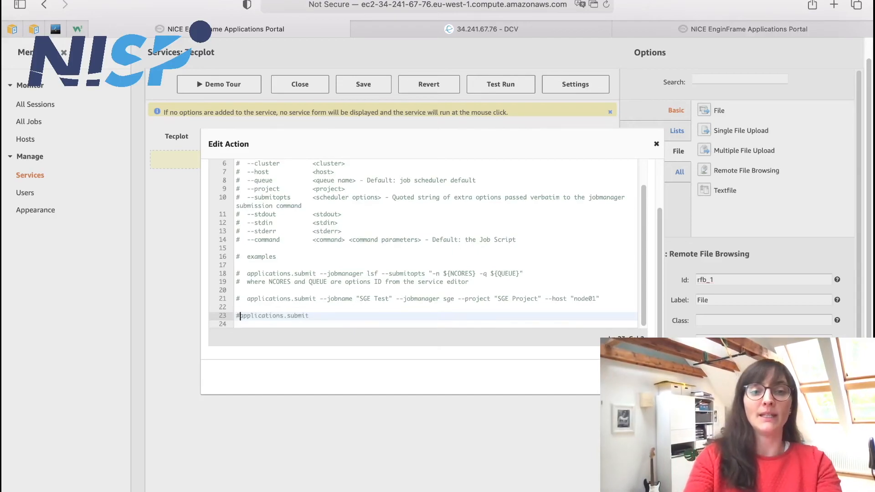
{"action": "key", "text": "Return"}
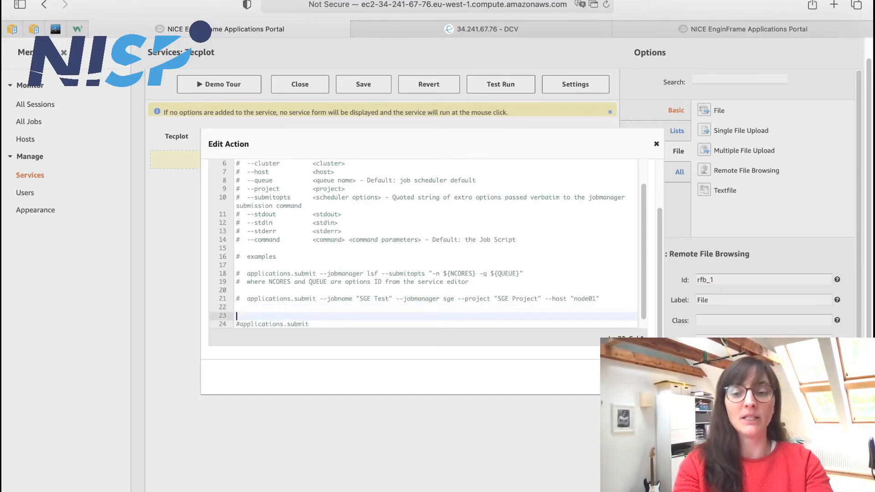
{"action": "key", "text": "Return"}
{"action": "left_click", "coordinate": [237, 317]}
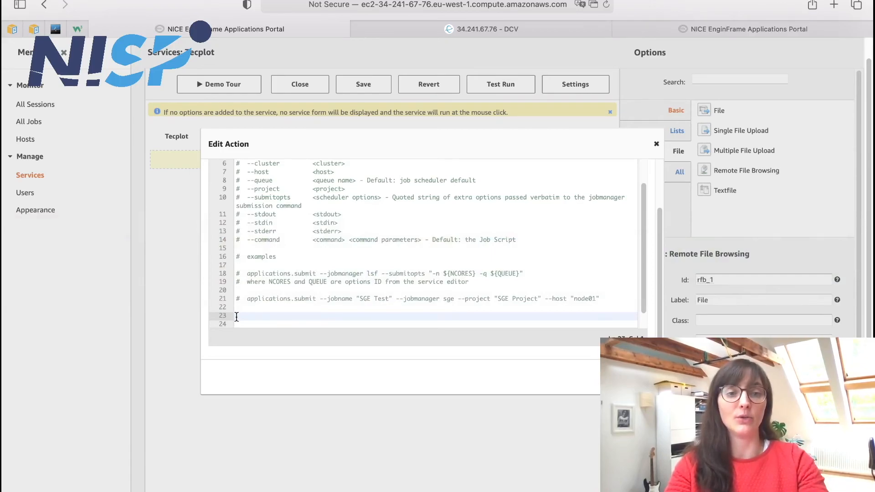
Step: Add the command /home/ec2-user/tecplot360ex2020r1/bin/tec360 ${rfb_1} on line 23 of the action script
{"action": "type", "text": "/home/ec2-user/tecplot360ex2020r1/bin/tec360"}
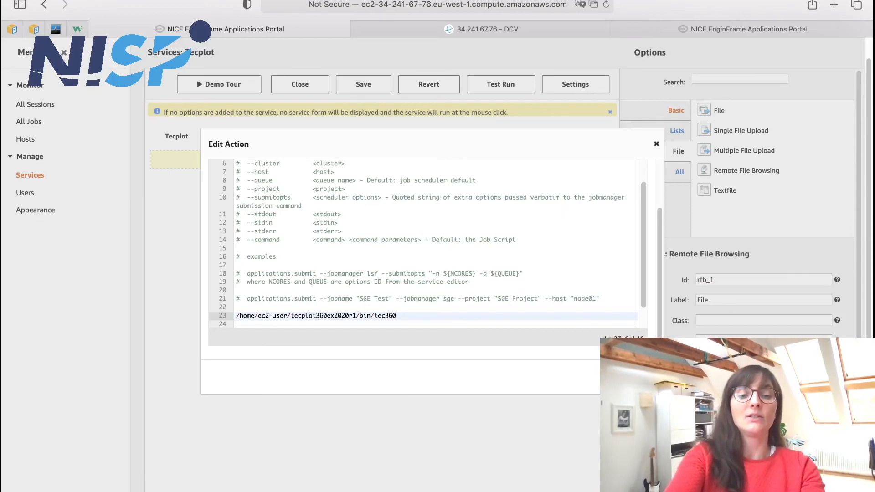
{"action": "type", "text": "$"}
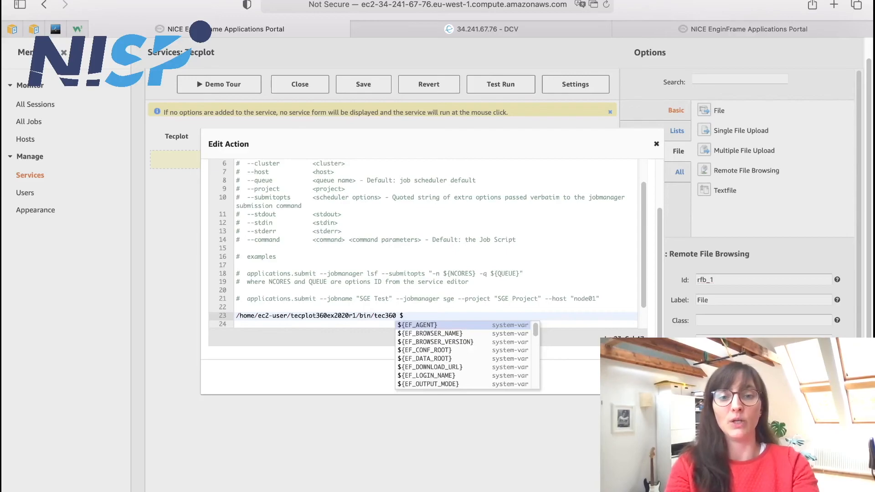
{"action": "type", "text": "{"}
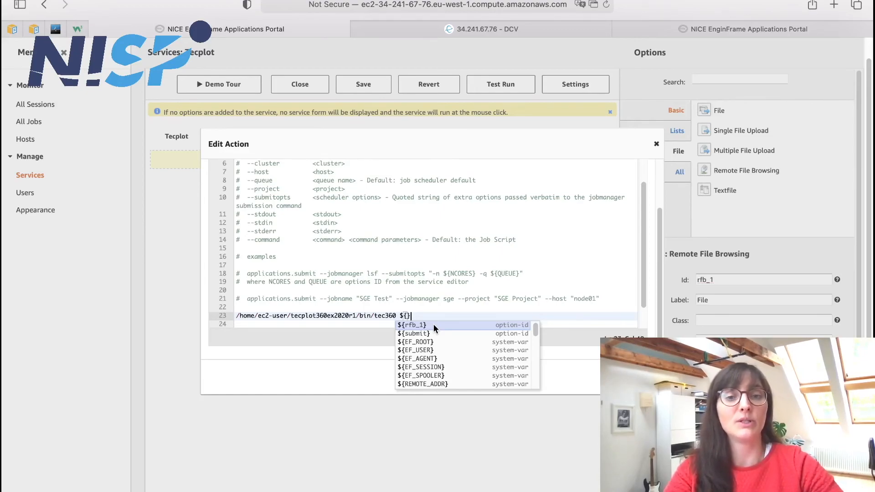
{"action": "key", "text": "Left"}
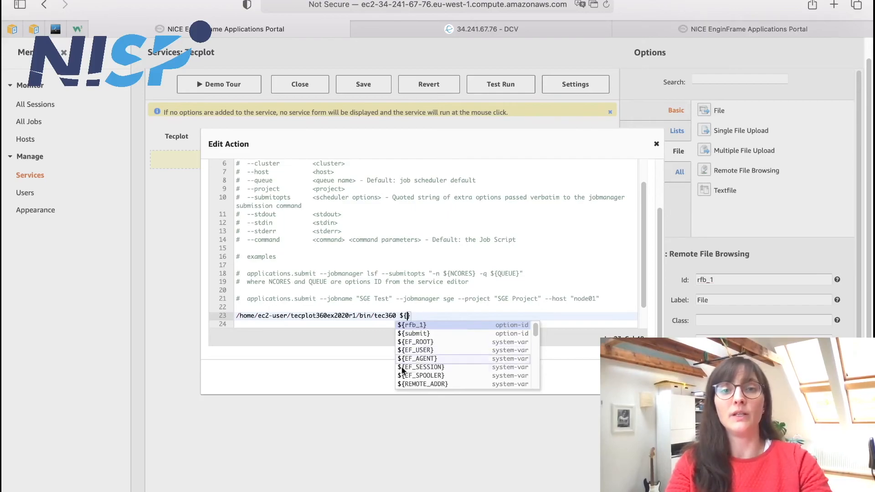
{"action": "left_click", "coordinate": [428, 324]}
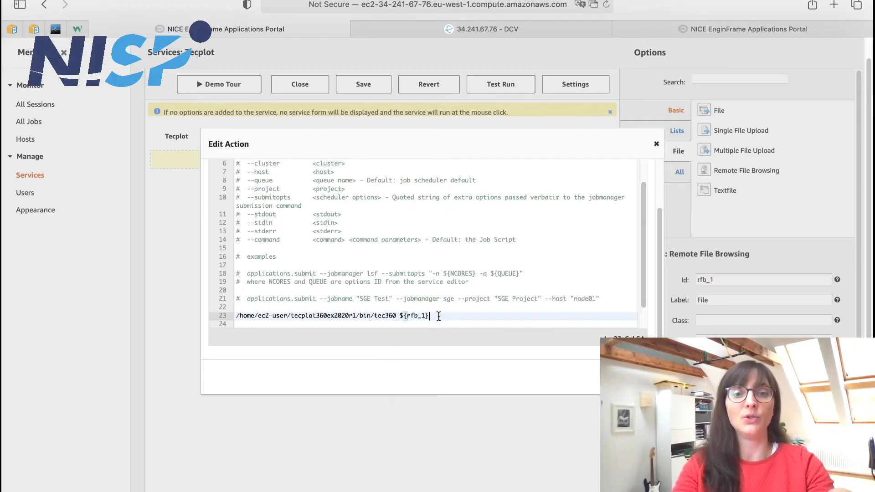
Step: Insert the line export DISPLAY=:1 directly above the tec360 command in the action script
{"action": "key", "text": "Home"}
{"action": "key", "text": "Return"}
{"action": "key", "text": "Up"}
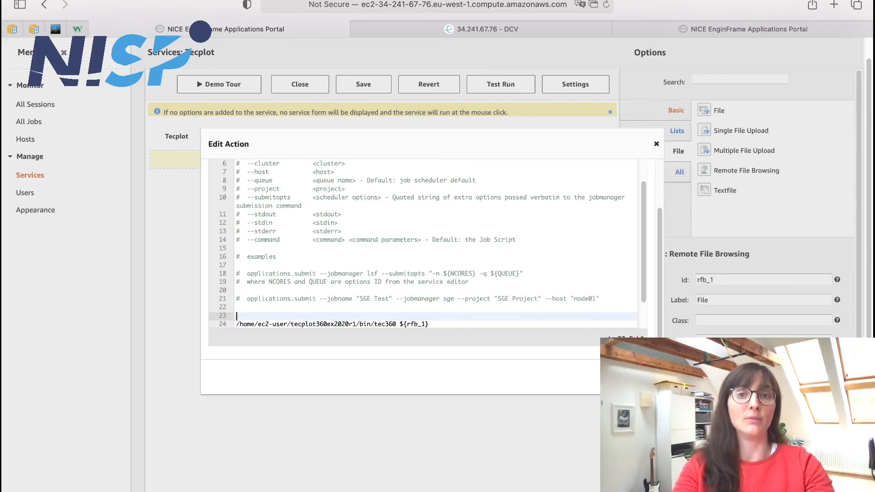
{"action": "type", "text": "export DISPLAY=:1"}
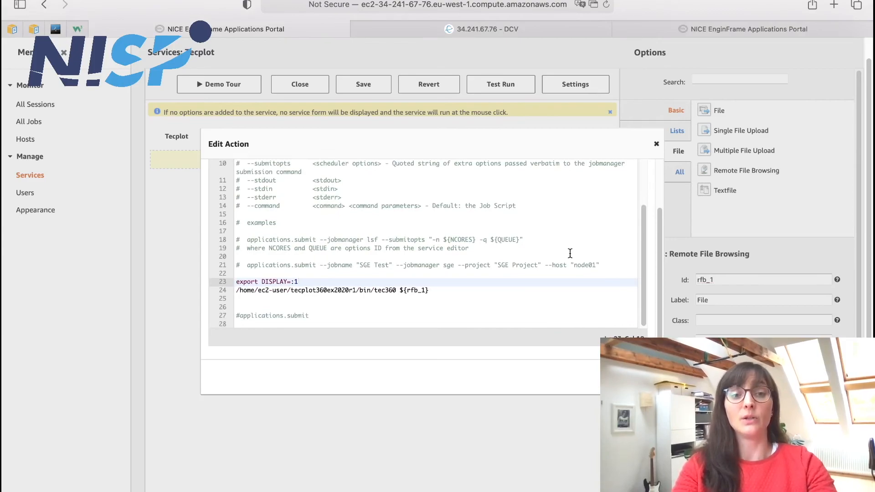
Step: Check the Submit action's job script and configuration, and close the action editor
{"action": "scroll", "coordinate": [570, 253], "scroll_direction": "up", "scroll_amount": 3}
{"action": "scroll", "coordinate": [623, 244], "scroll_direction": "up", "scroll_amount": 3}
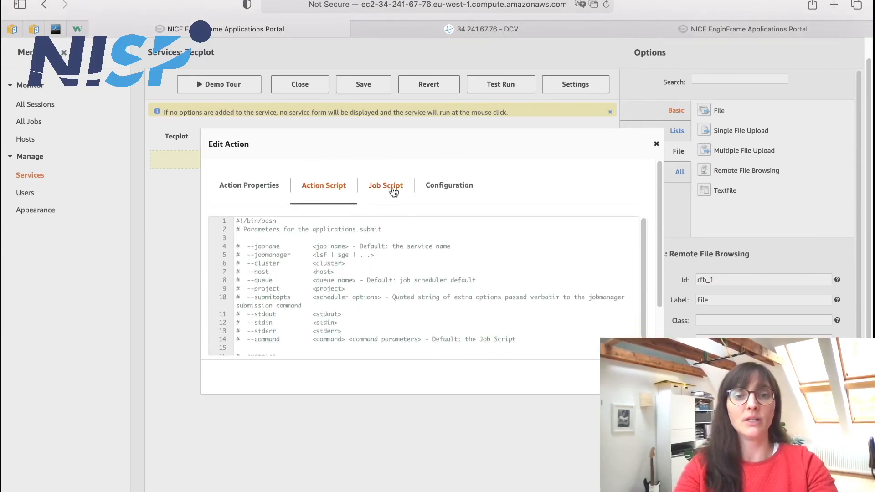
{"action": "left_click", "coordinate": [393, 191]}
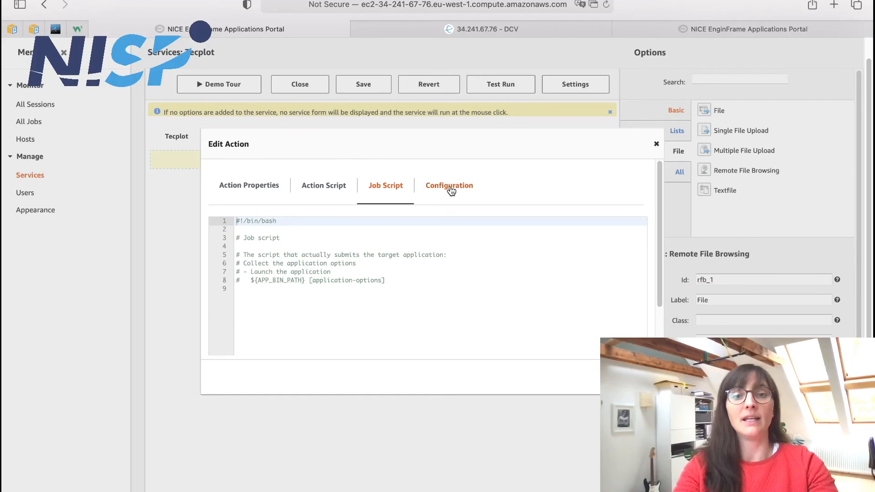
{"action": "left_click", "coordinate": [449, 188]}
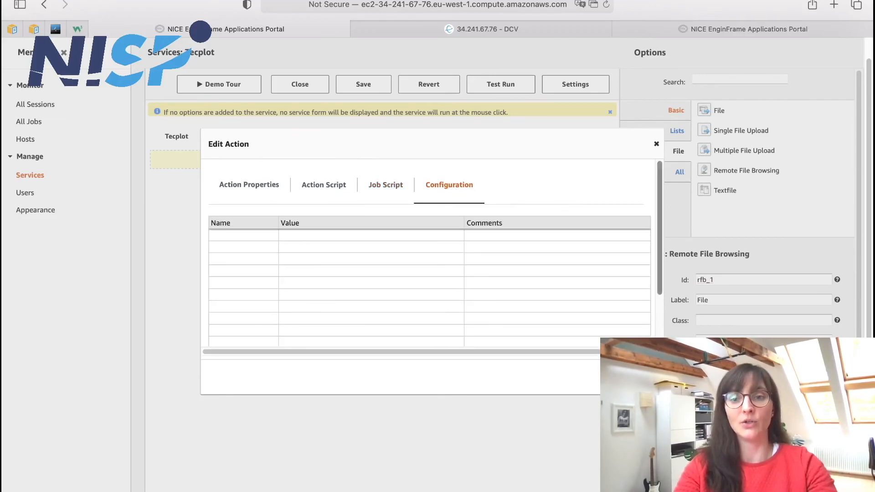
{"action": "left_click", "coordinate": [633, 377]}
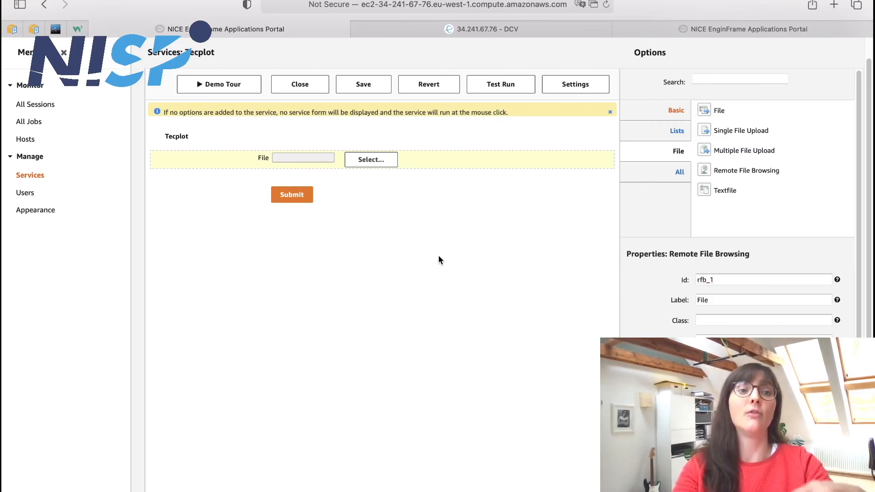
Step: Enable the file action for option rfb_1 in the Tecplot service settings and close the settings
{"action": "left_click", "coordinate": [571, 95]}
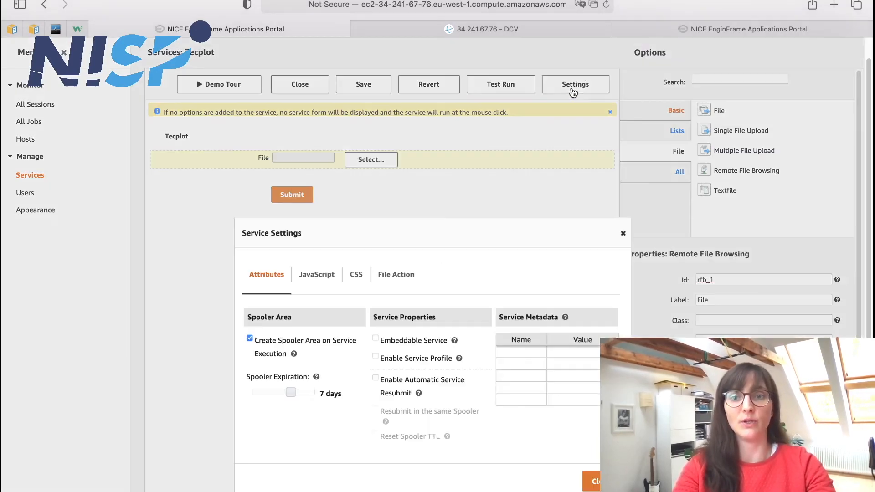
{"action": "left_click", "coordinate": [403, 275]}
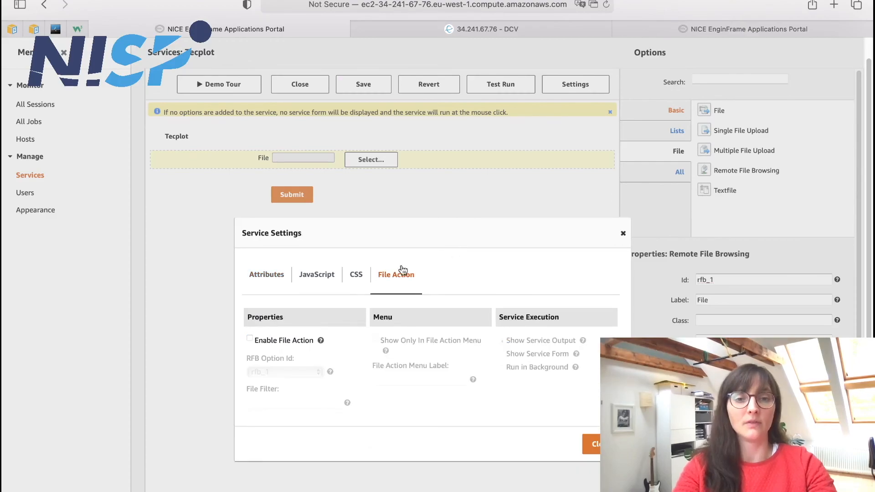
{"action": "left_click", "coordinate": [250, 340]}
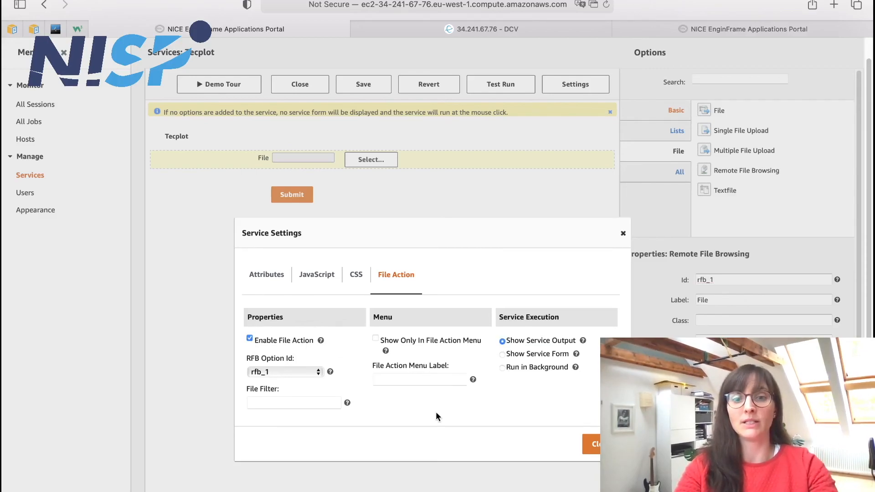
{"action": "left_click", "coordinate": [594, 441]}
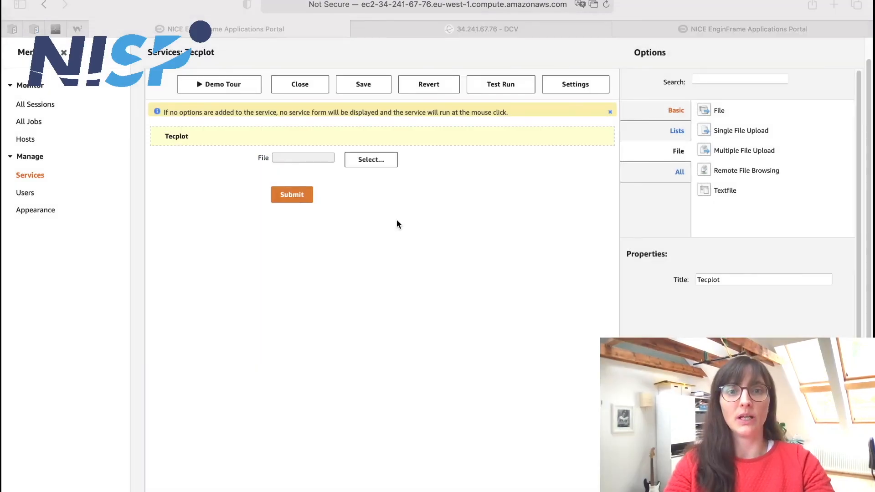
Step: Save and close the Tecplot service, and publish it to all users in the services folder
{"action": "left_click", "coordinate": [365, 82]}
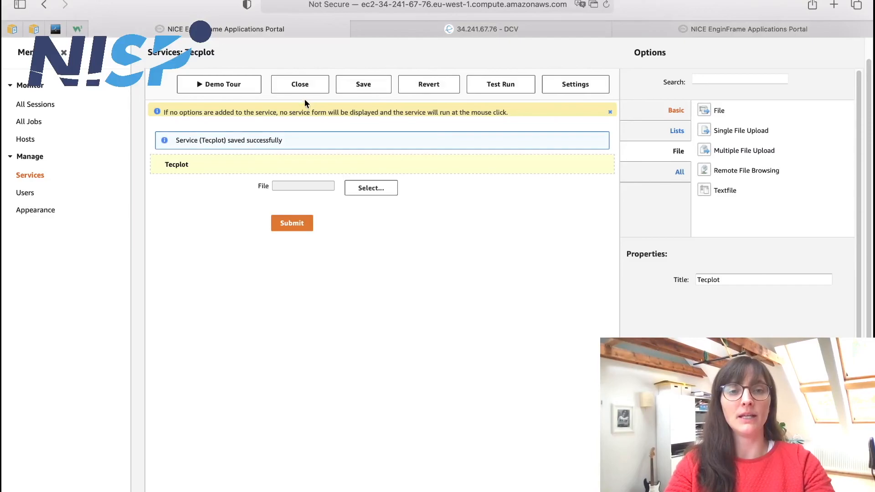
{"action": "left_click", "coordinate": [301, 85]}
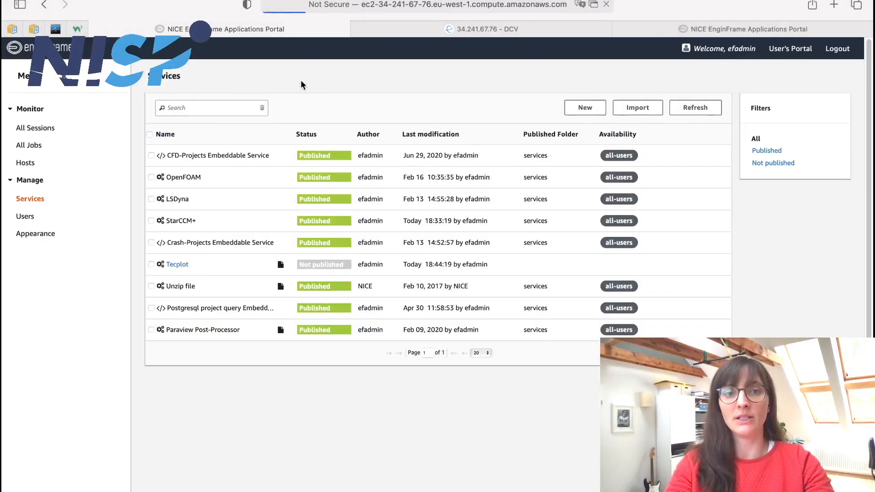
{"action": "left_click", "coordinate": [151, 264]}
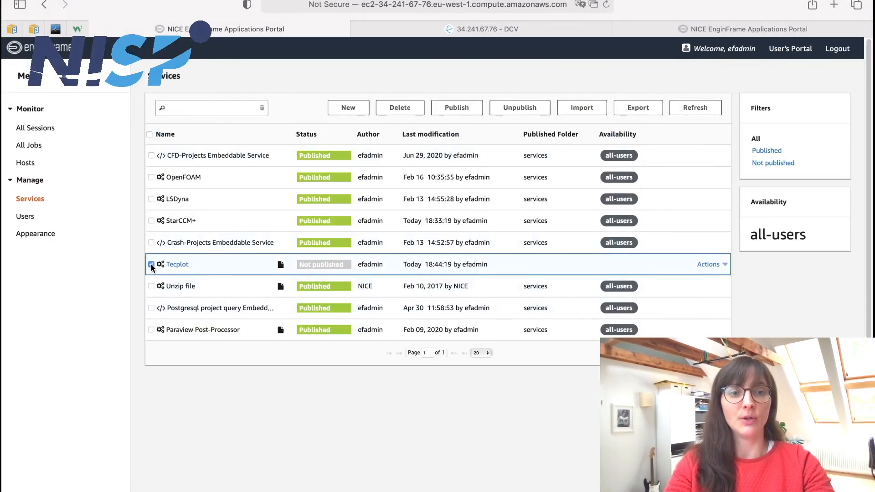
{"action": "left_click", "coordinate": [464, 109]}
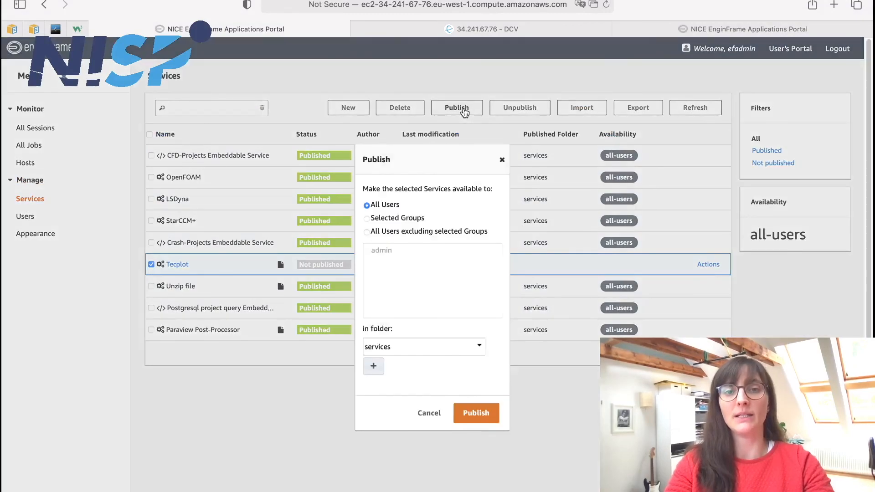
{"action": "left_click", "coordinate": [476, 413]}
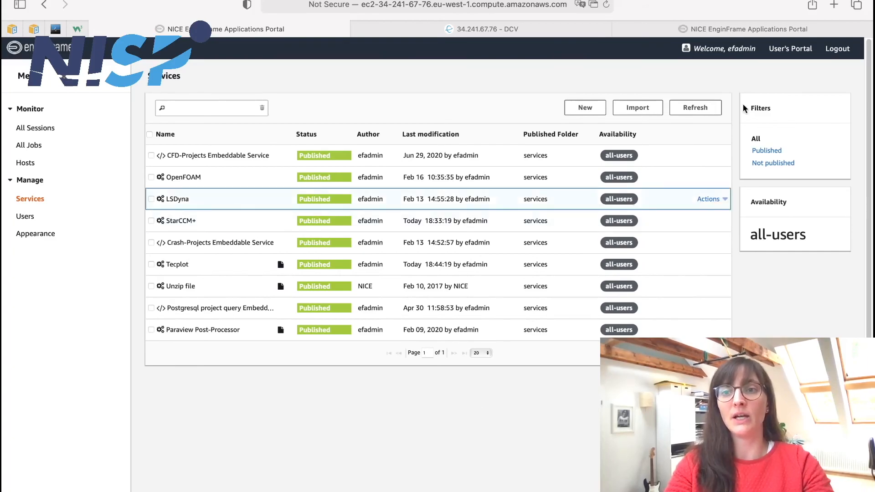
Step: Switch to the User's Portal and open the StarCCM+ service form
{"action": "left_click", "coordinate": [794, 50]}
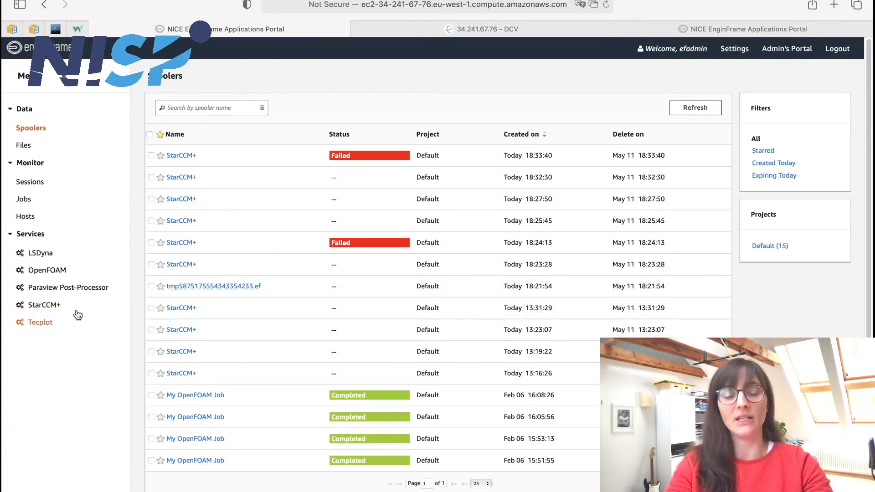
{"action": "left_click", "coordinate": [49, 307]}
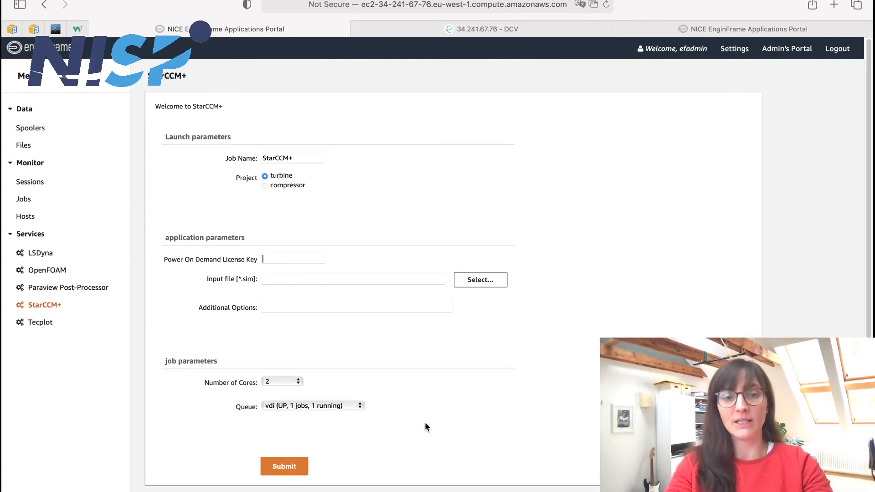
Step: View the Tecplot service form, and launch Tecplot on RushtonTurbine.plt from the StarCCM+ folder in the home directory using its file action
{"action": "left_click", "coordinate": [49, 330]}
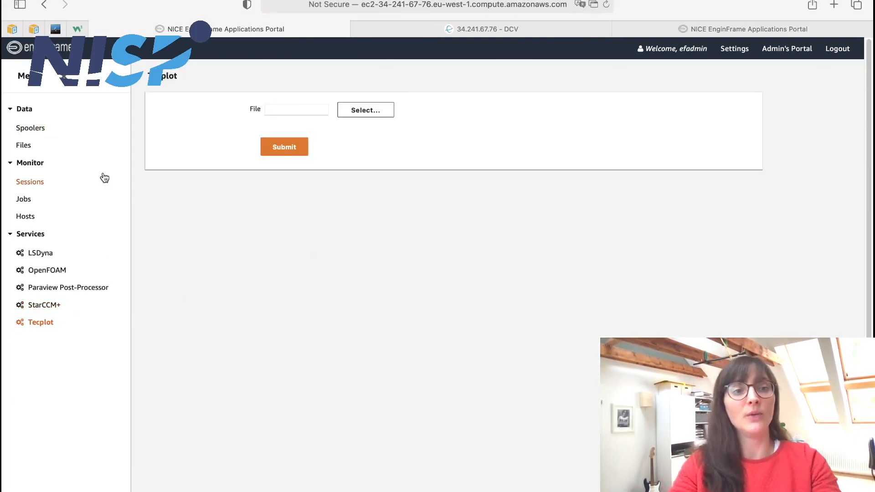
{"action": "left_click", "coordinate": [25, 147]}
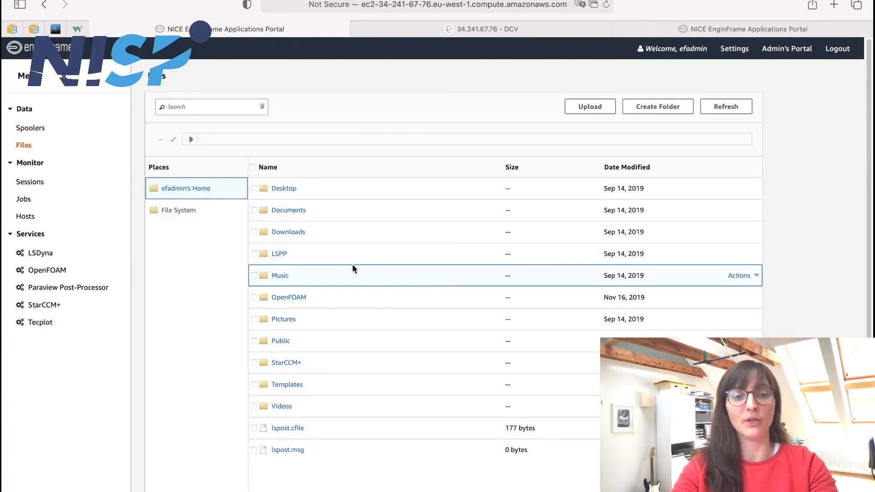
{"action": "left_click", "coordinate": [287, 363]}
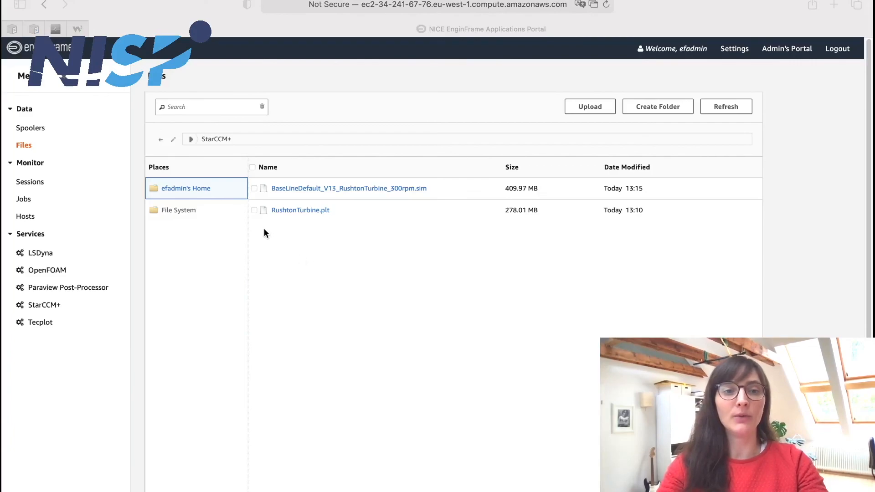
{"action": "left_click", "coordinate": [254, 210]}
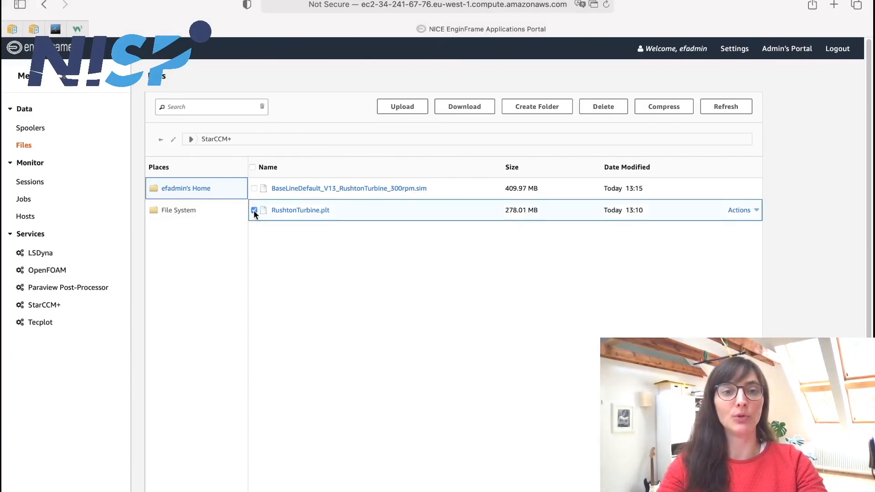
{"action": "left_click", "coordinate": [740, 211]}
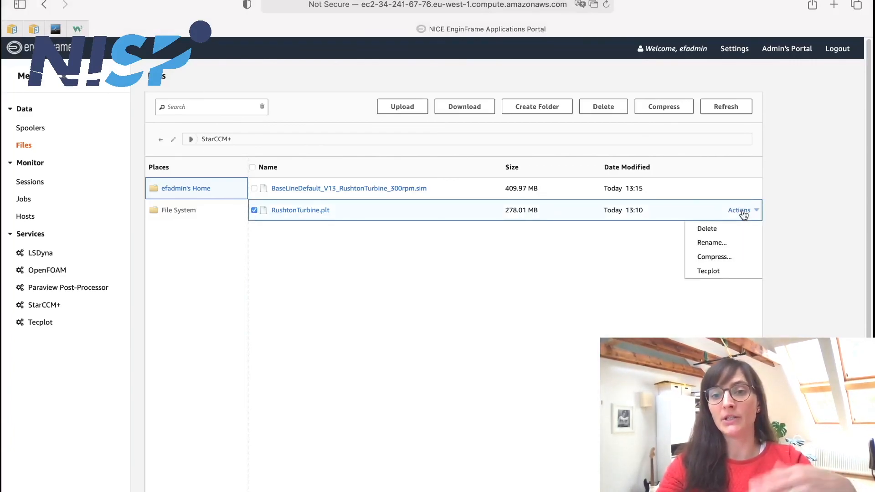
{"action": "left_click", "coordinate": [727, 272]}
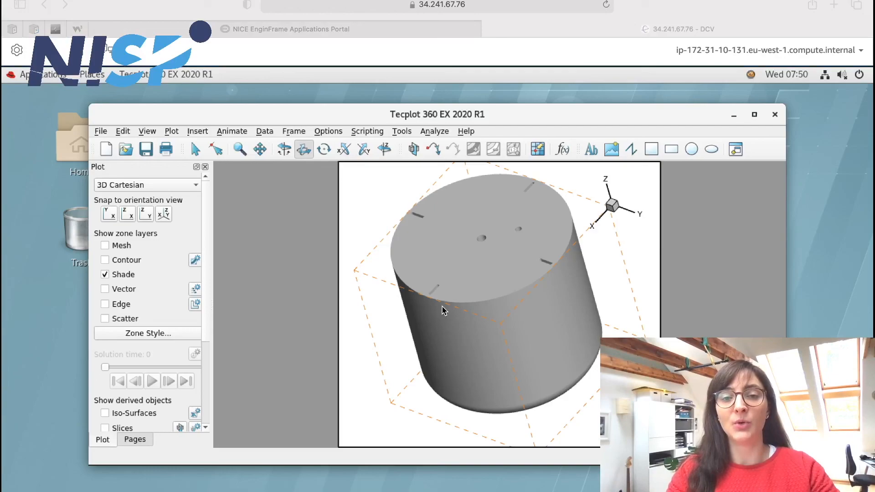
Step: Rotate the turbine model in the Tecplot session to inspect it, and return to the EnginFrame welcome page
{"action": "left_click", "coordinate": [444, 326]}
{"action": "left_click_drag", "start_coordinate": [457, 315], "coordinate": [443, 337]}
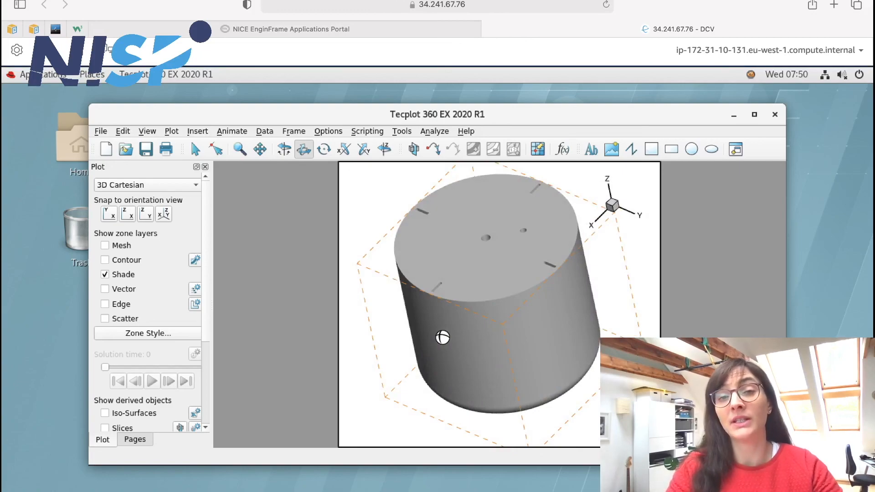
{"action": "left_click", "coordinate": [325, 29]}
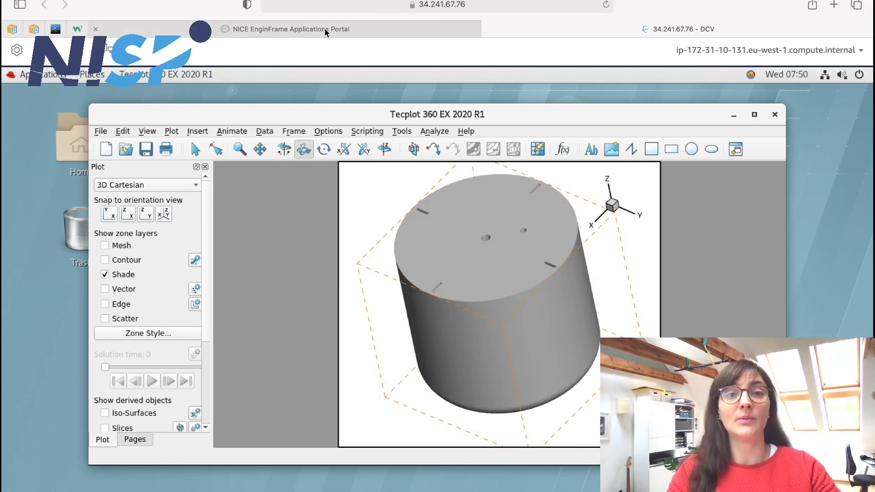
{"action": "left_click", "coordinate": [60, 48]}
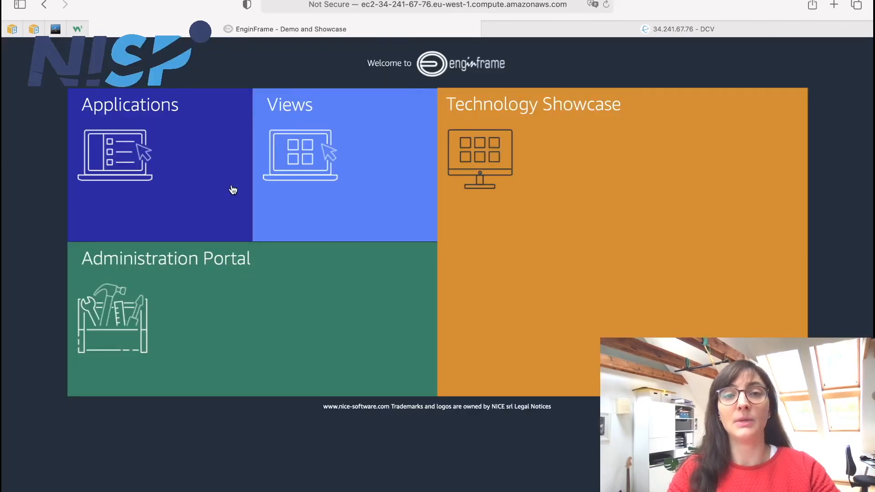